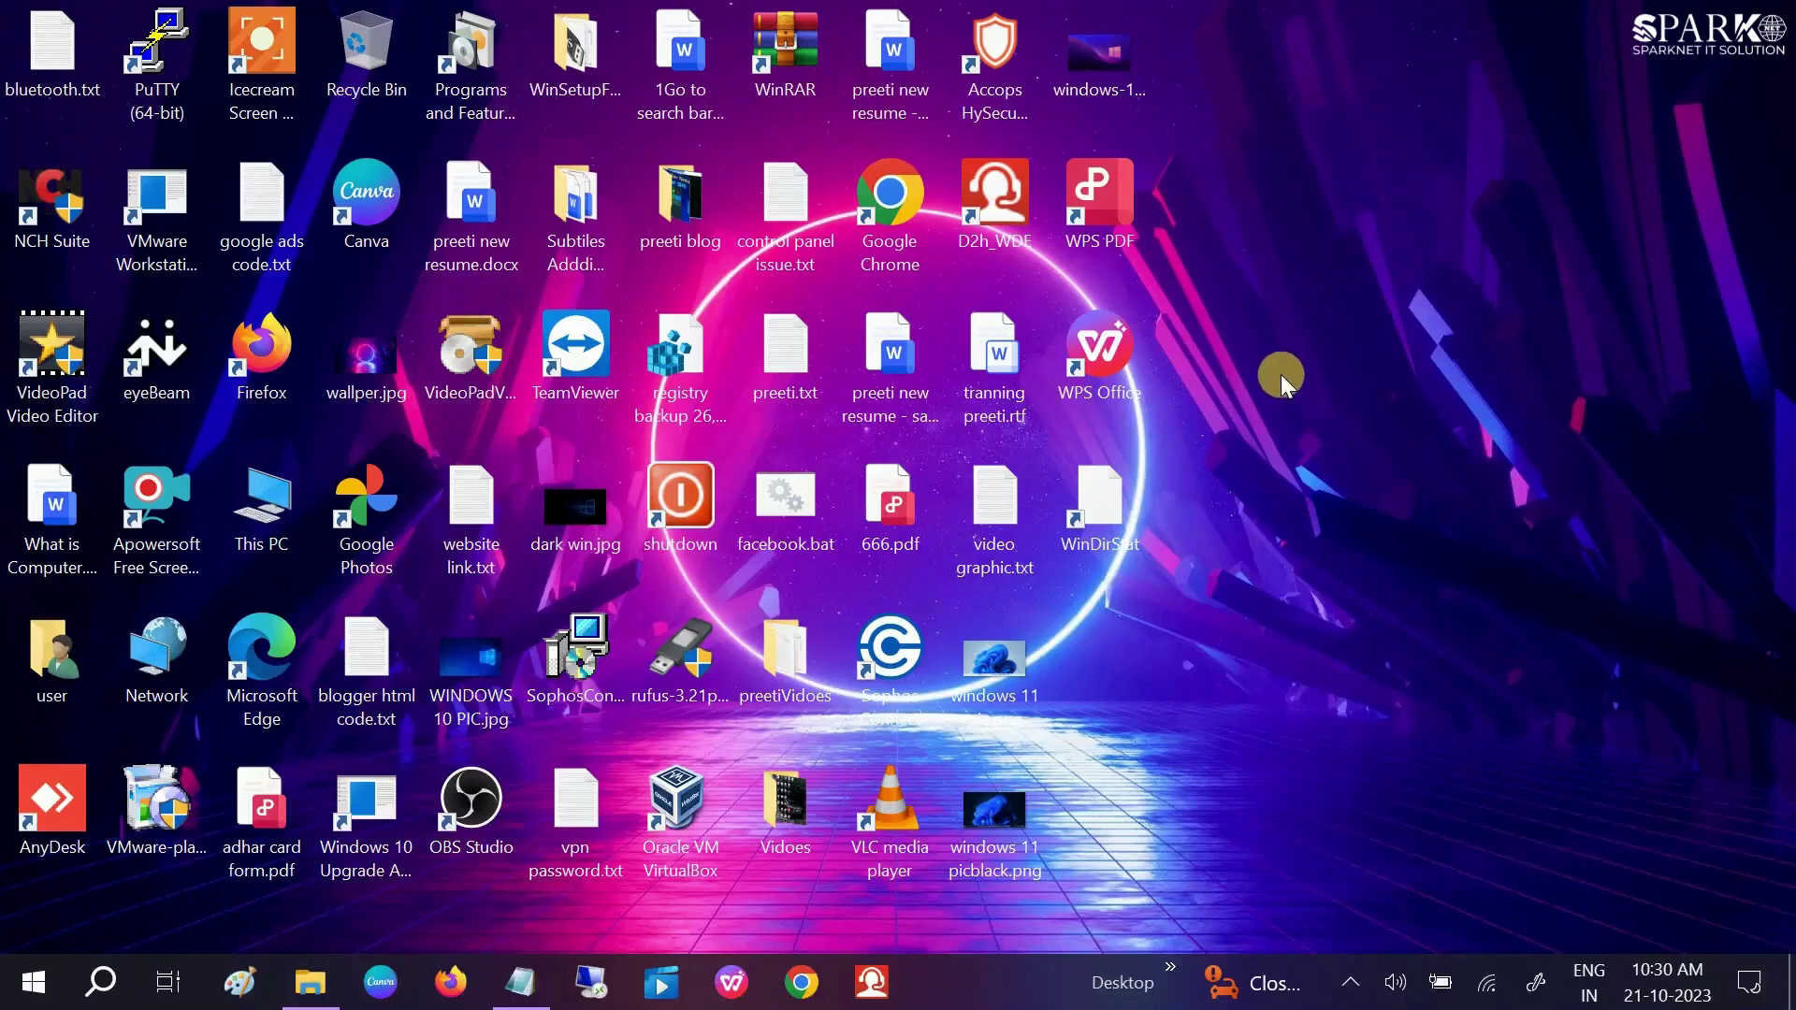
# Step: Search 'firewall', open Firewall & network protection and turn off the Domain network firewall
pyautogui.click(100, 998)
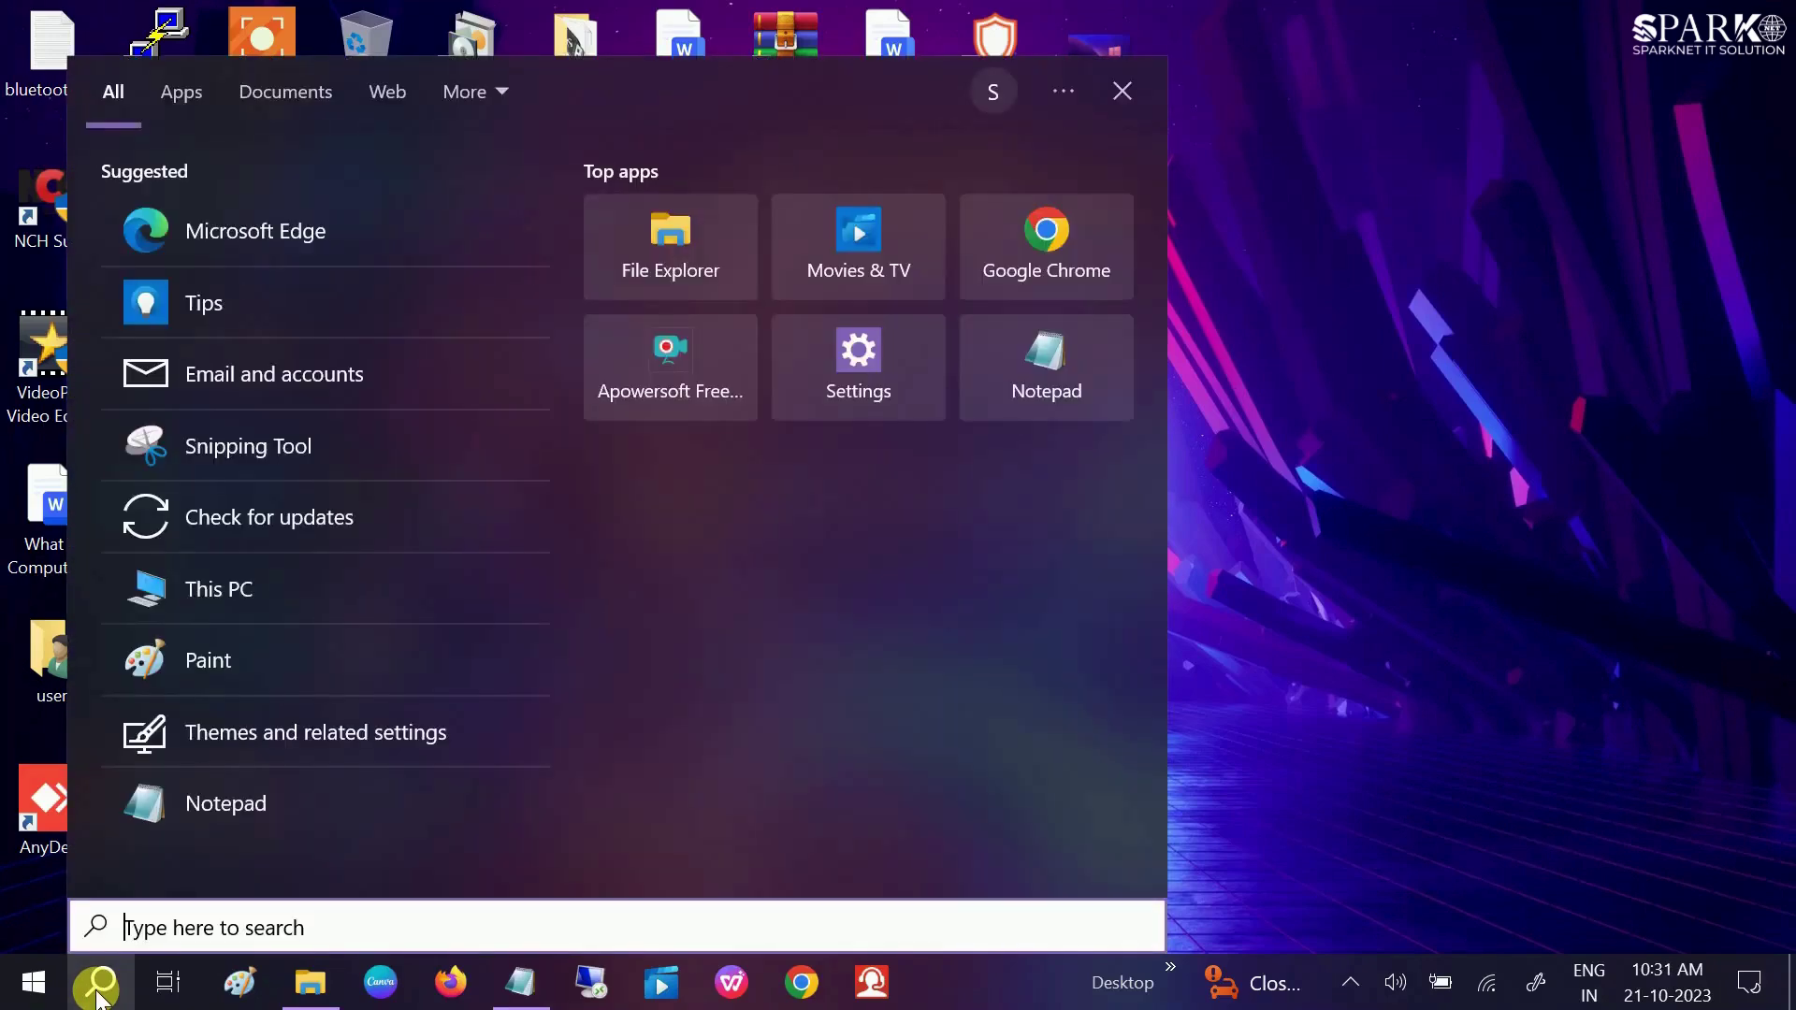
pyautogui.write('firewall')
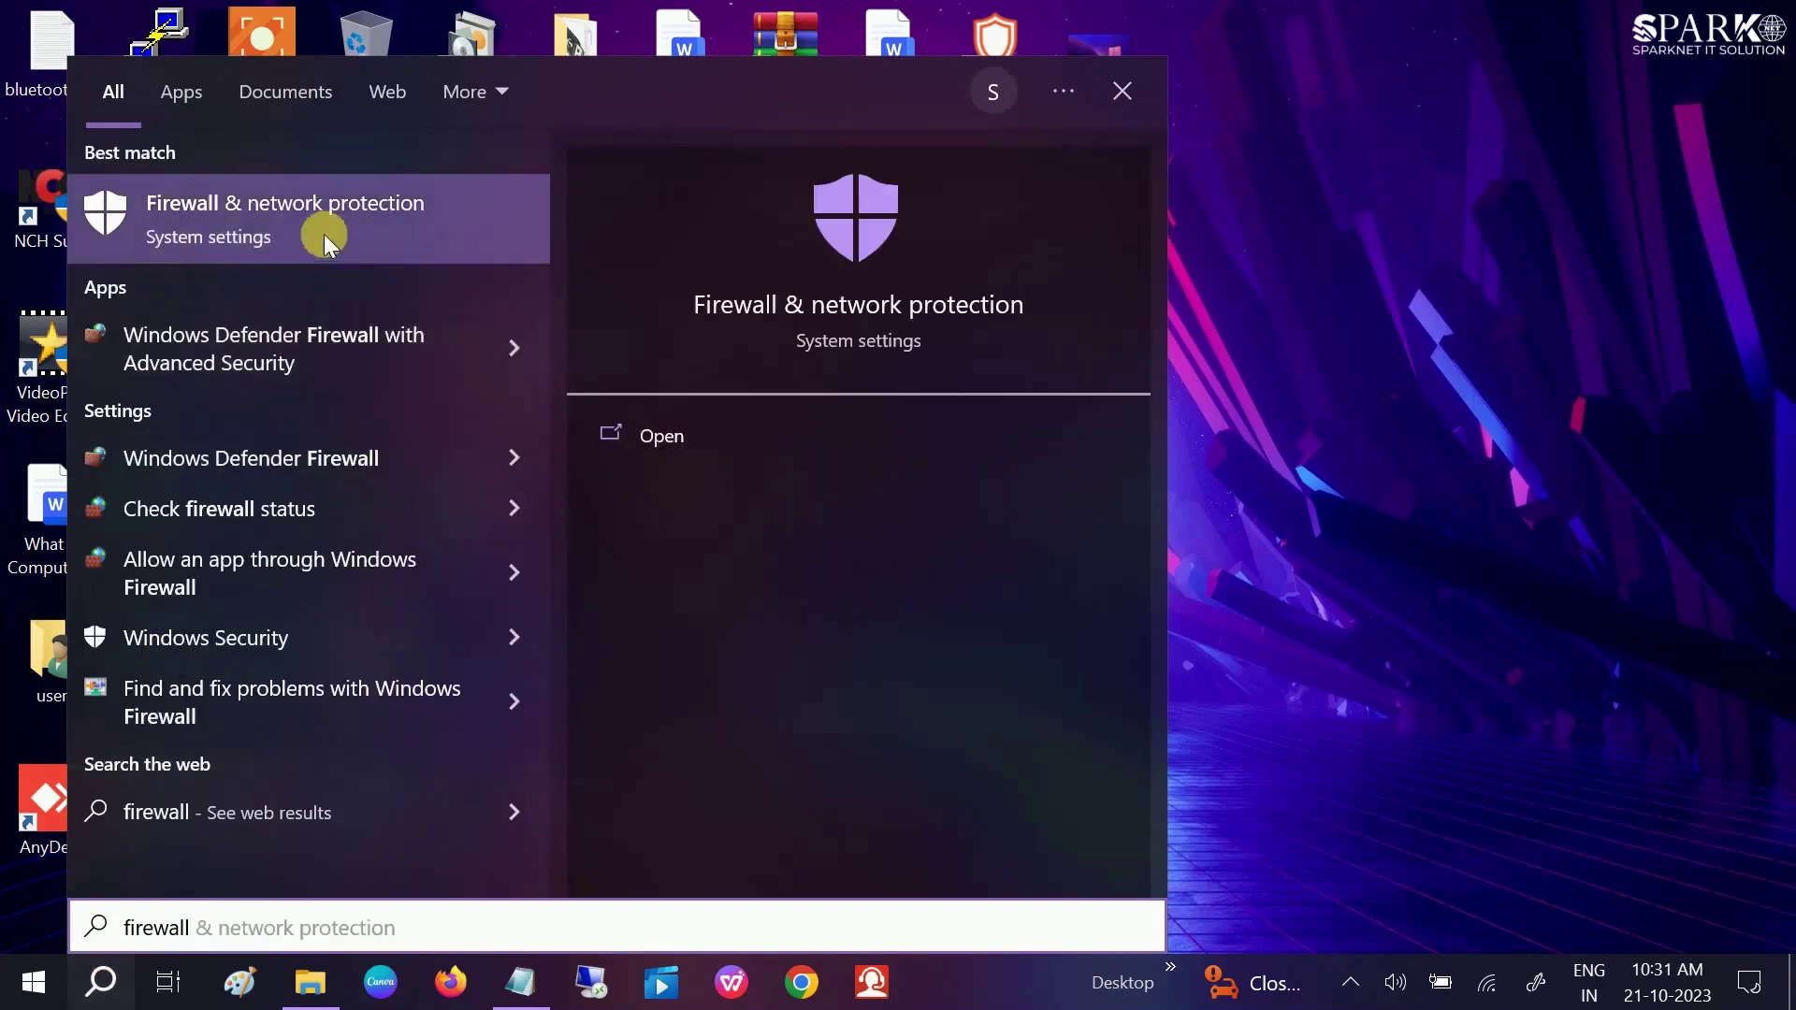
pyautogui.click(323, 234)
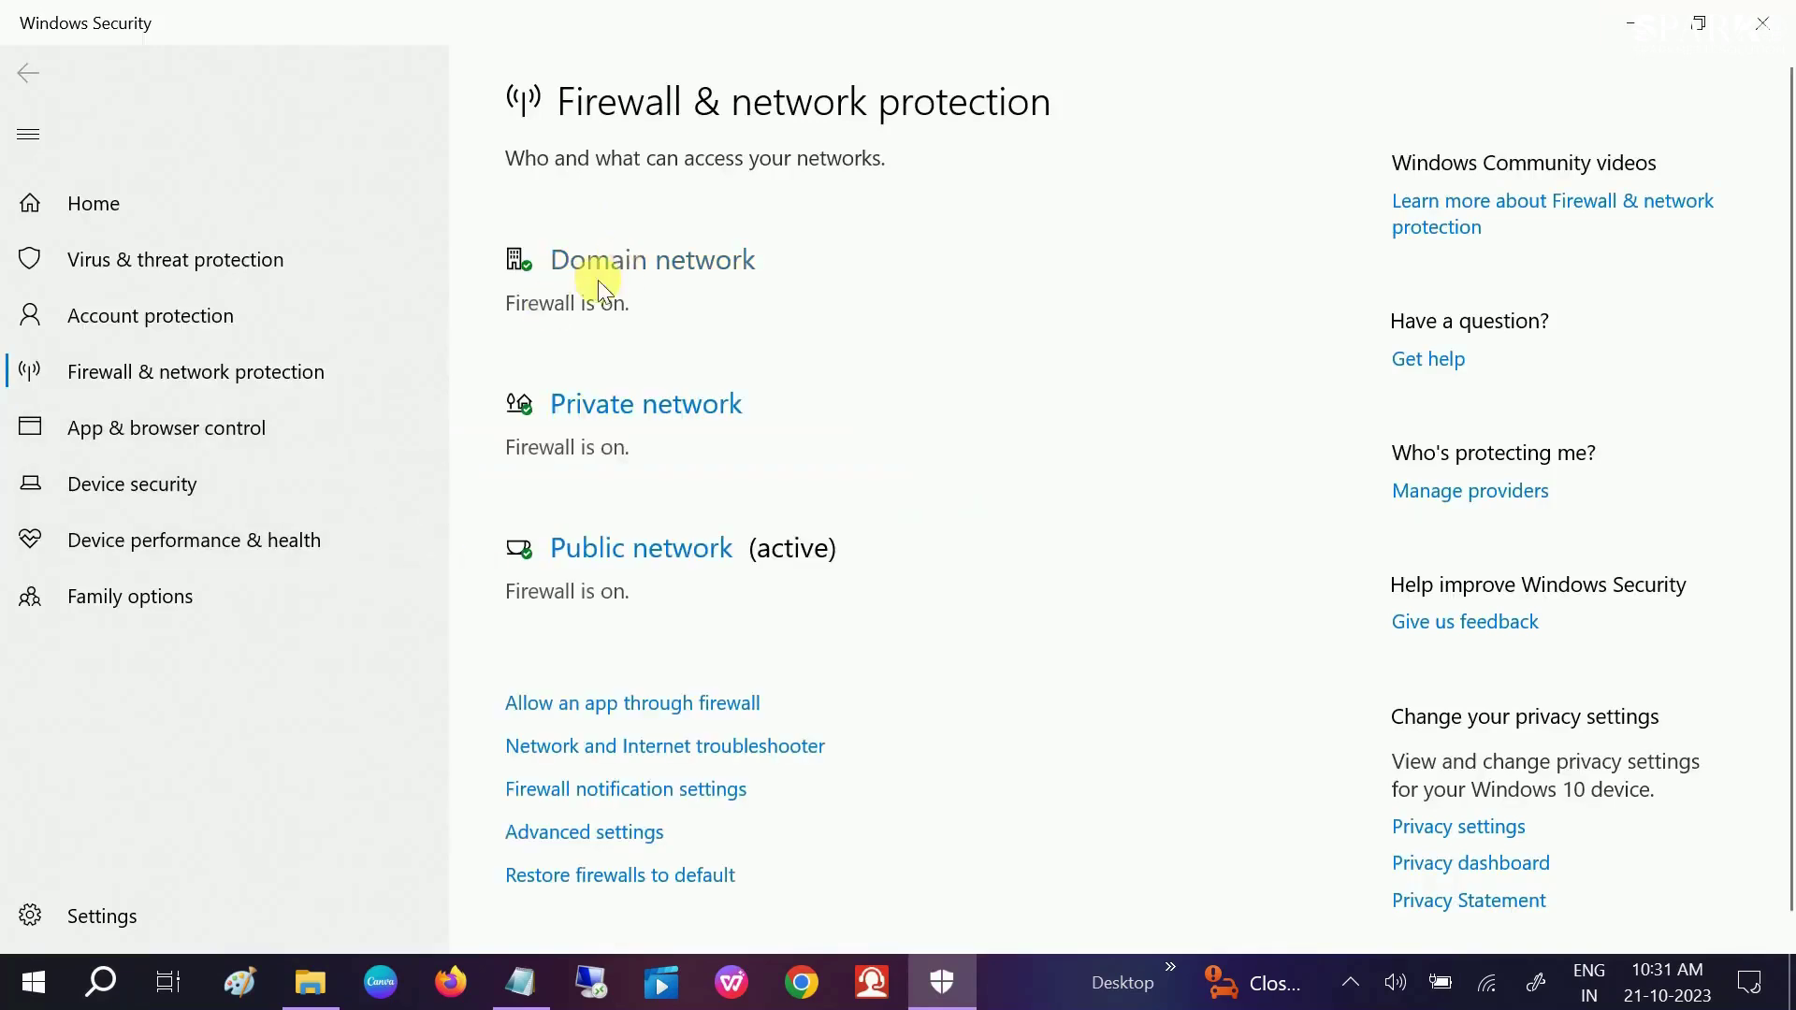
pyautogui.click(644, 266)
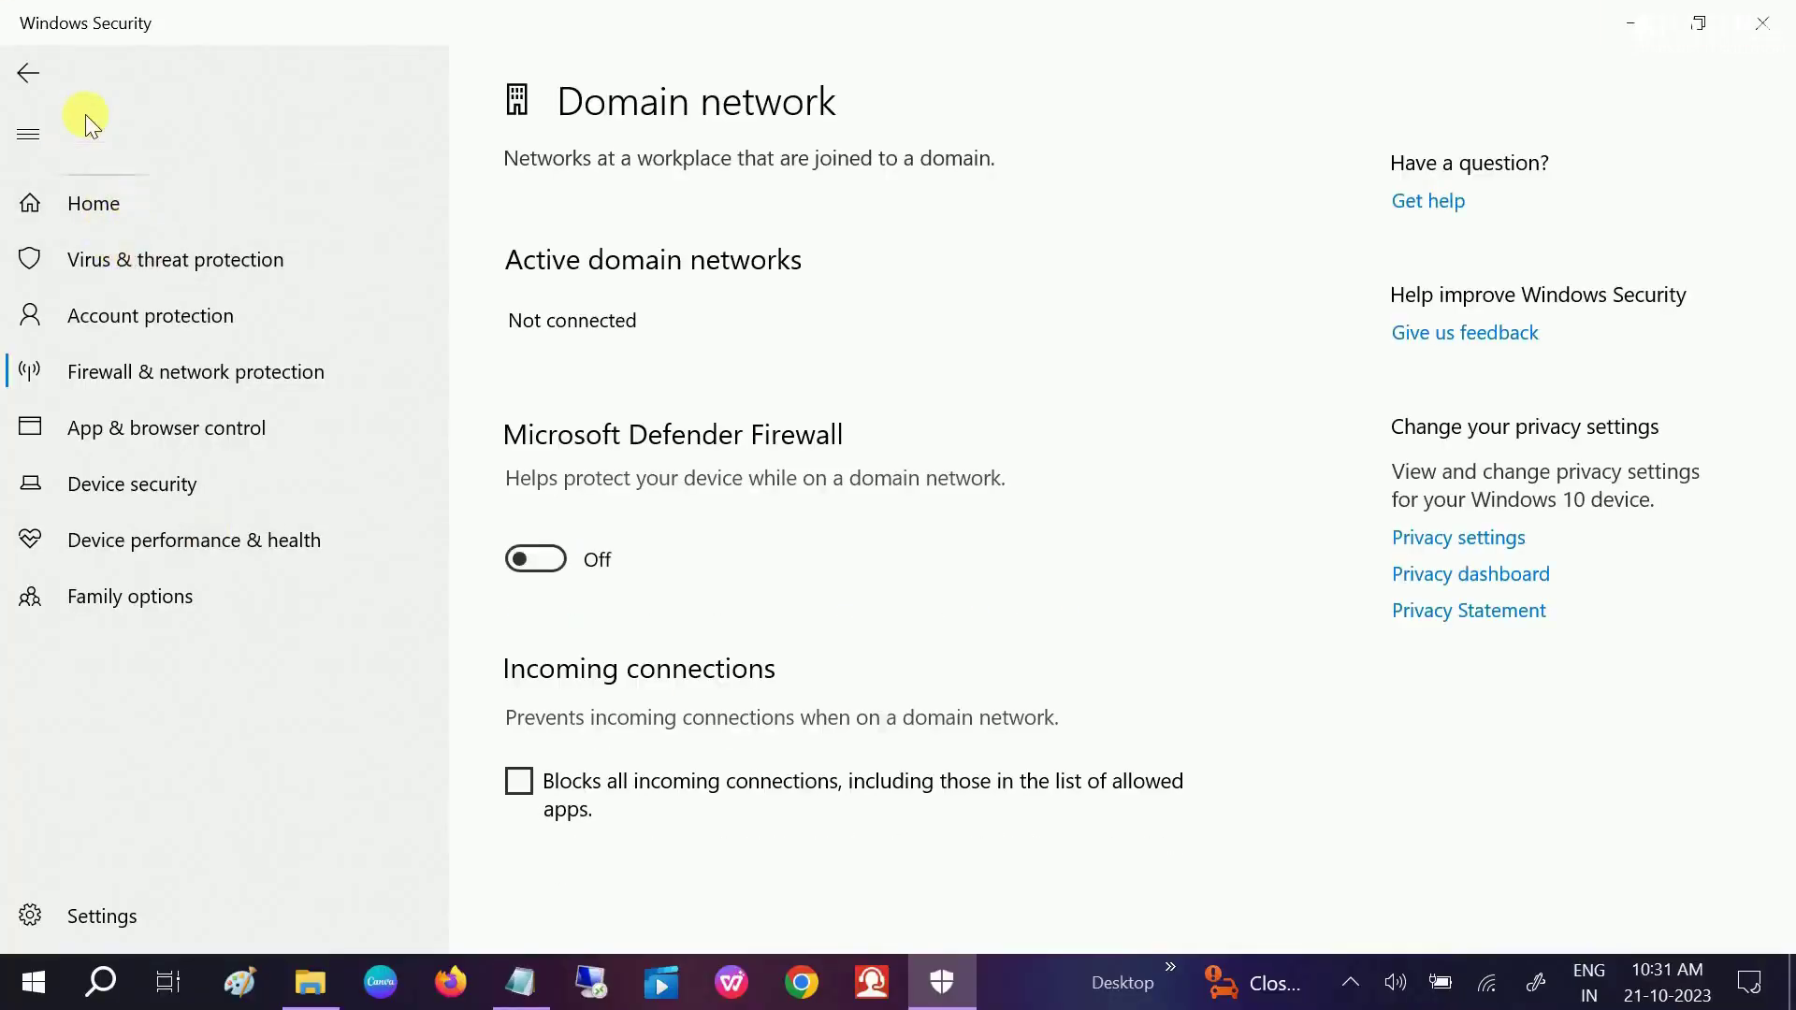
# Step: Turn Microsoft Defender Firewall off for the Private and Public networks as well
pyautogui.click(35, 75)
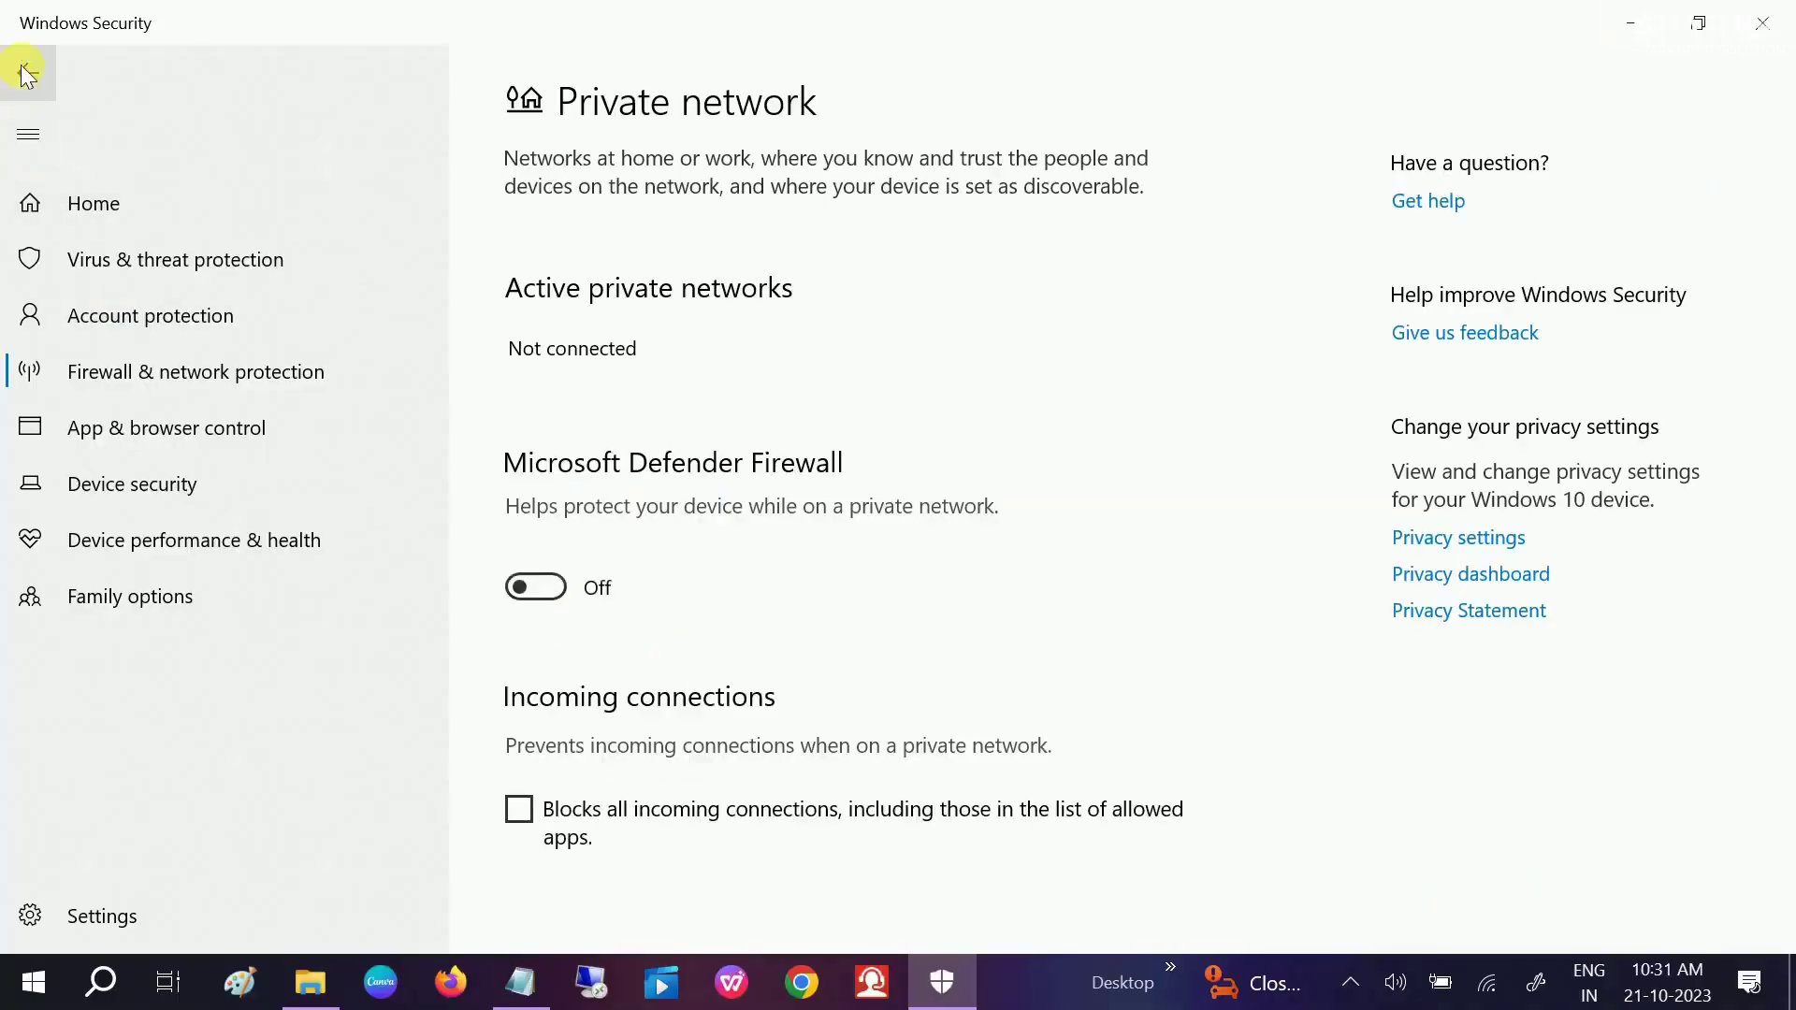
pyautogui.click(28, 72)
pyautogui.scroll(-5, 588, 385)
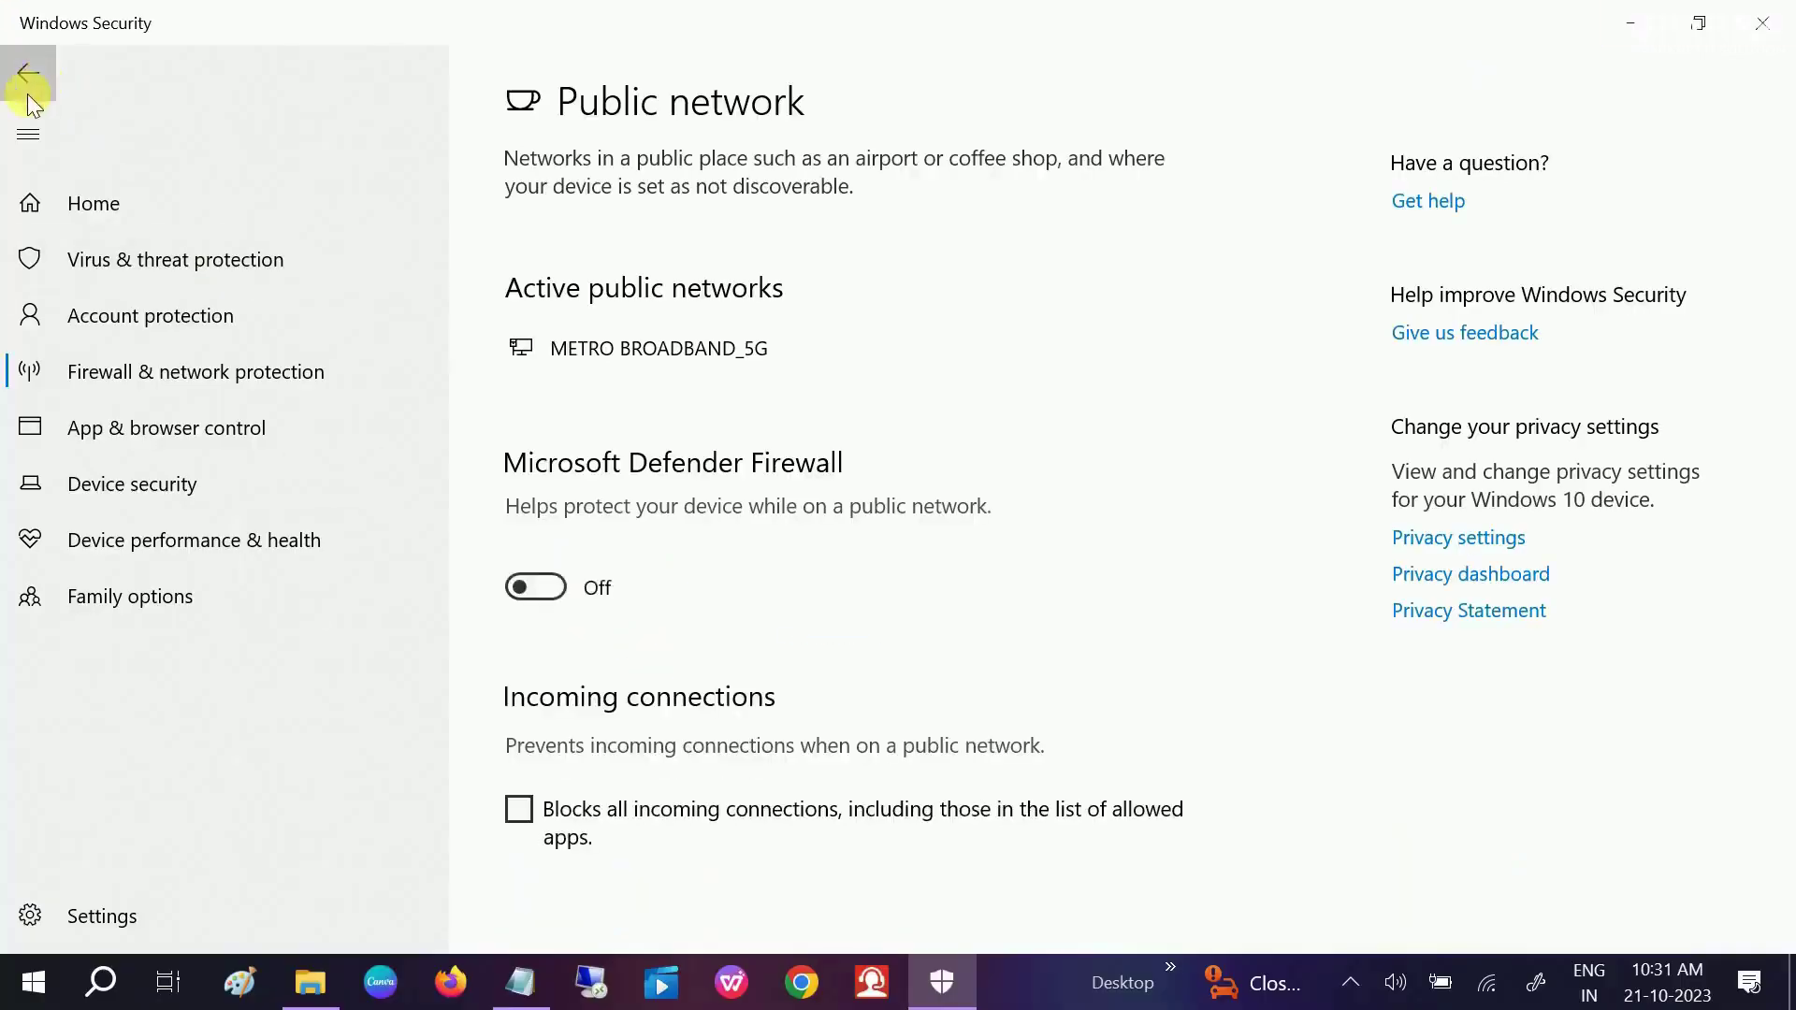
pyautogui.click(28, 75)
pyautogui.scroll(-3, 599, 491)
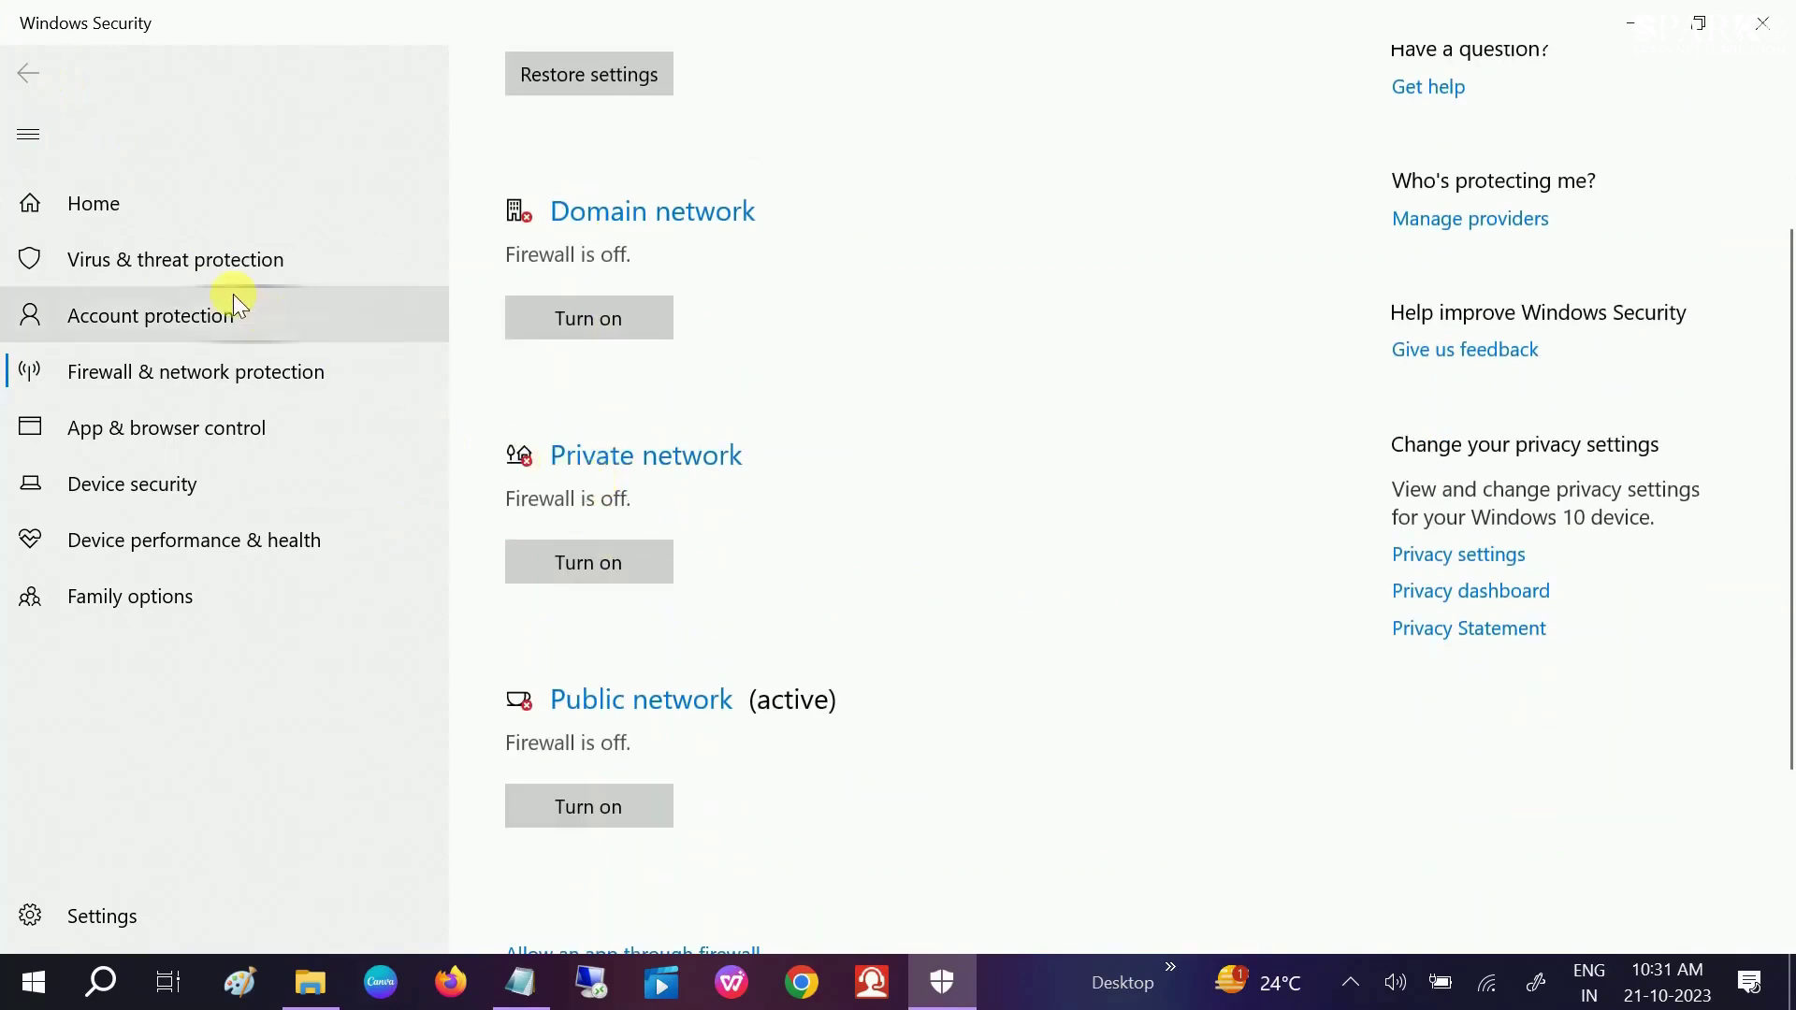
# Step: Open Virus & threat protection settings and turn off Real-time protection
pyautogui.click(183, 273)
pyautogui.scroll(-3, 894, 645)
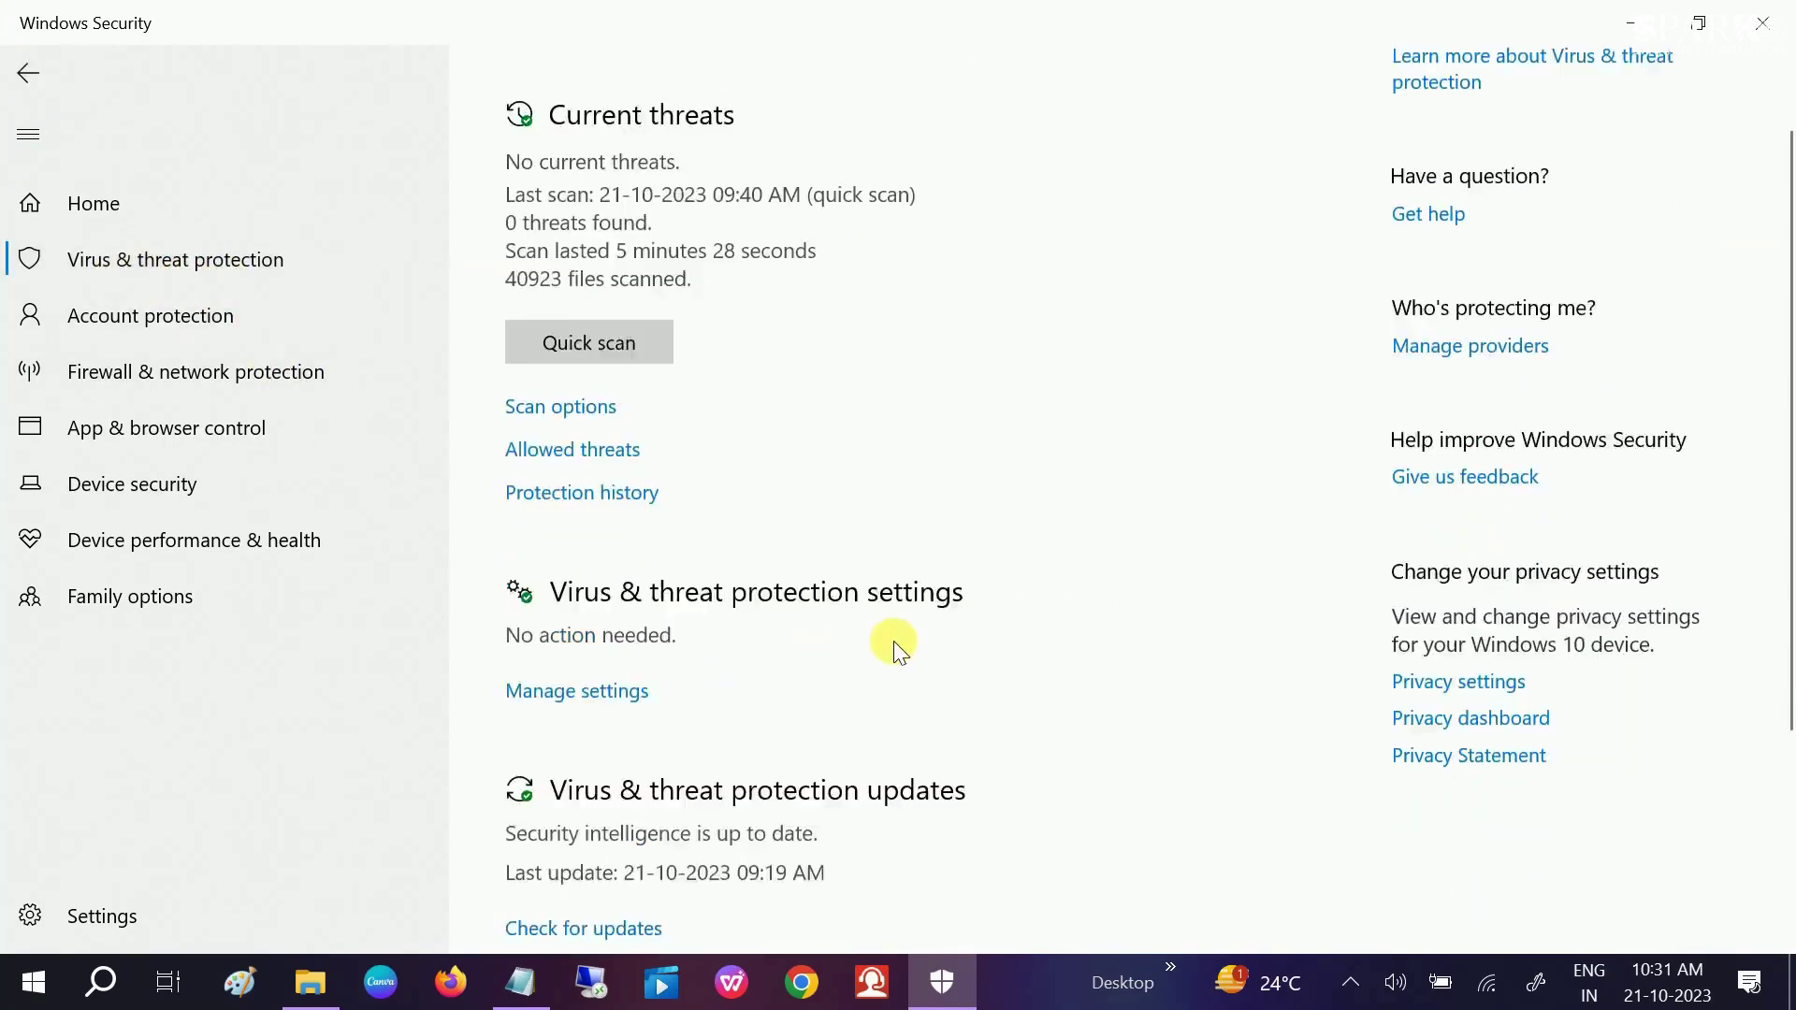
pyautogui.click(584, 565)
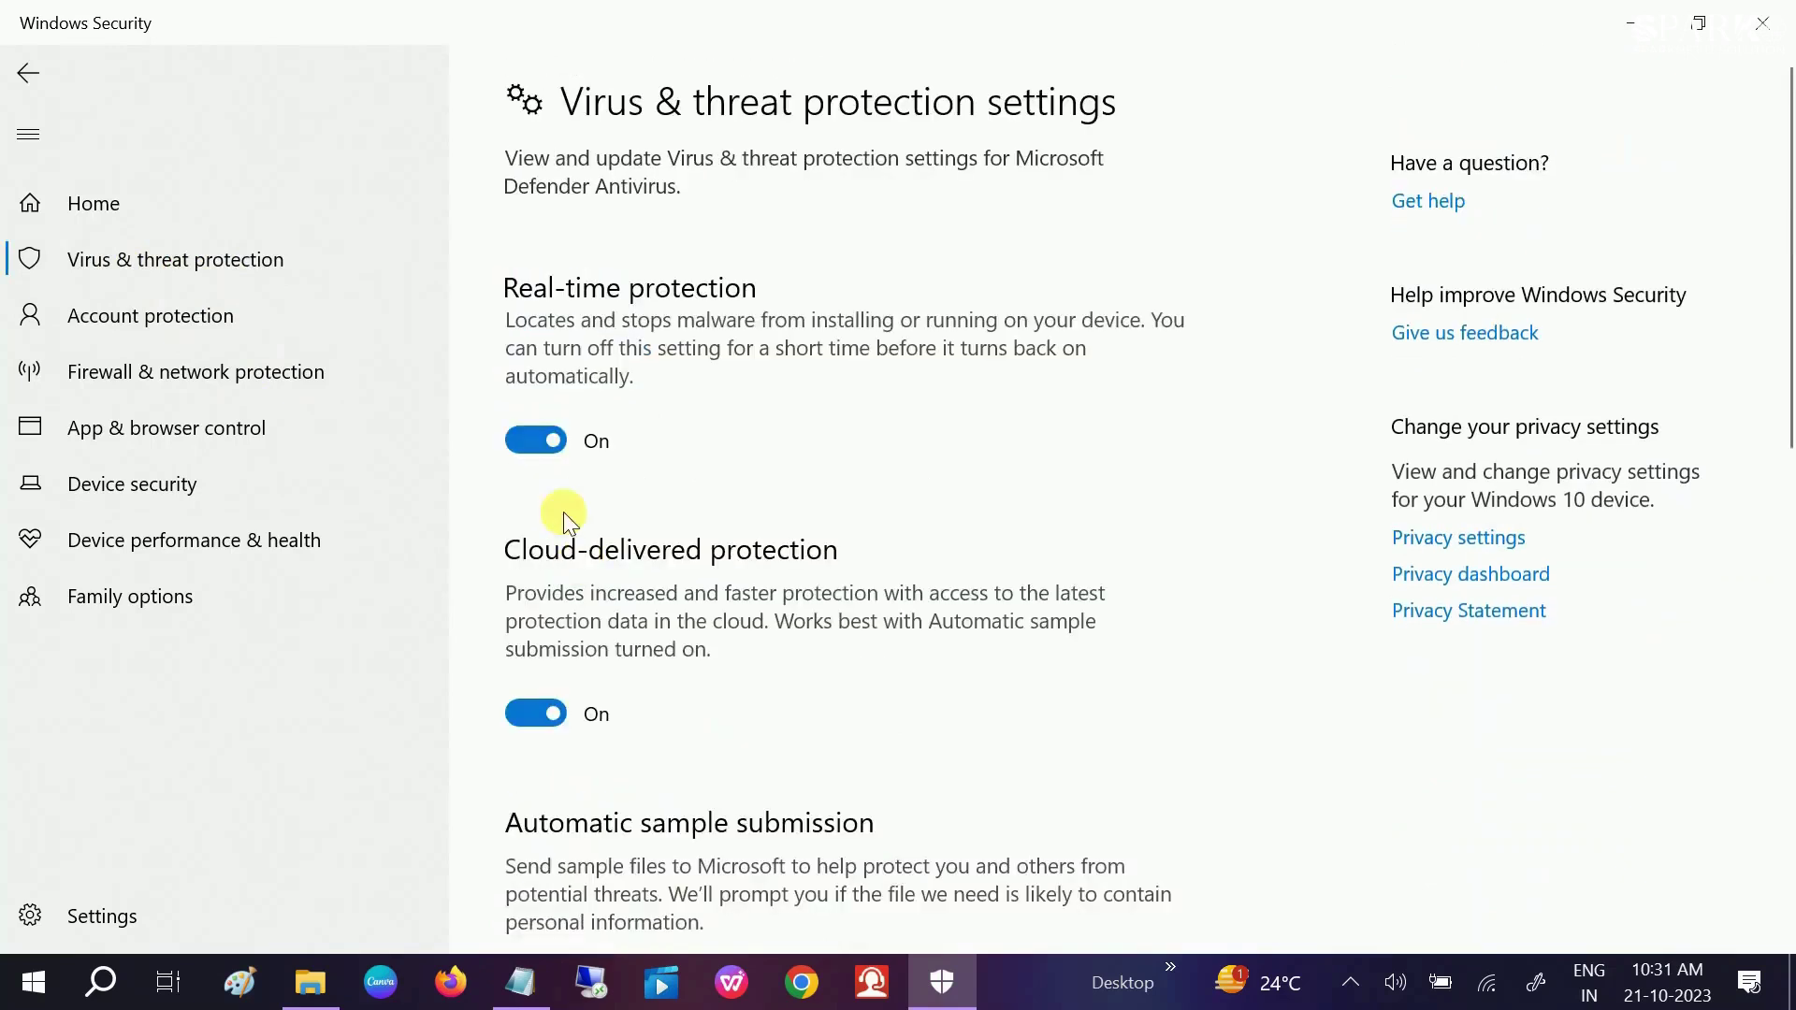
pyautogui.click(542, 438)
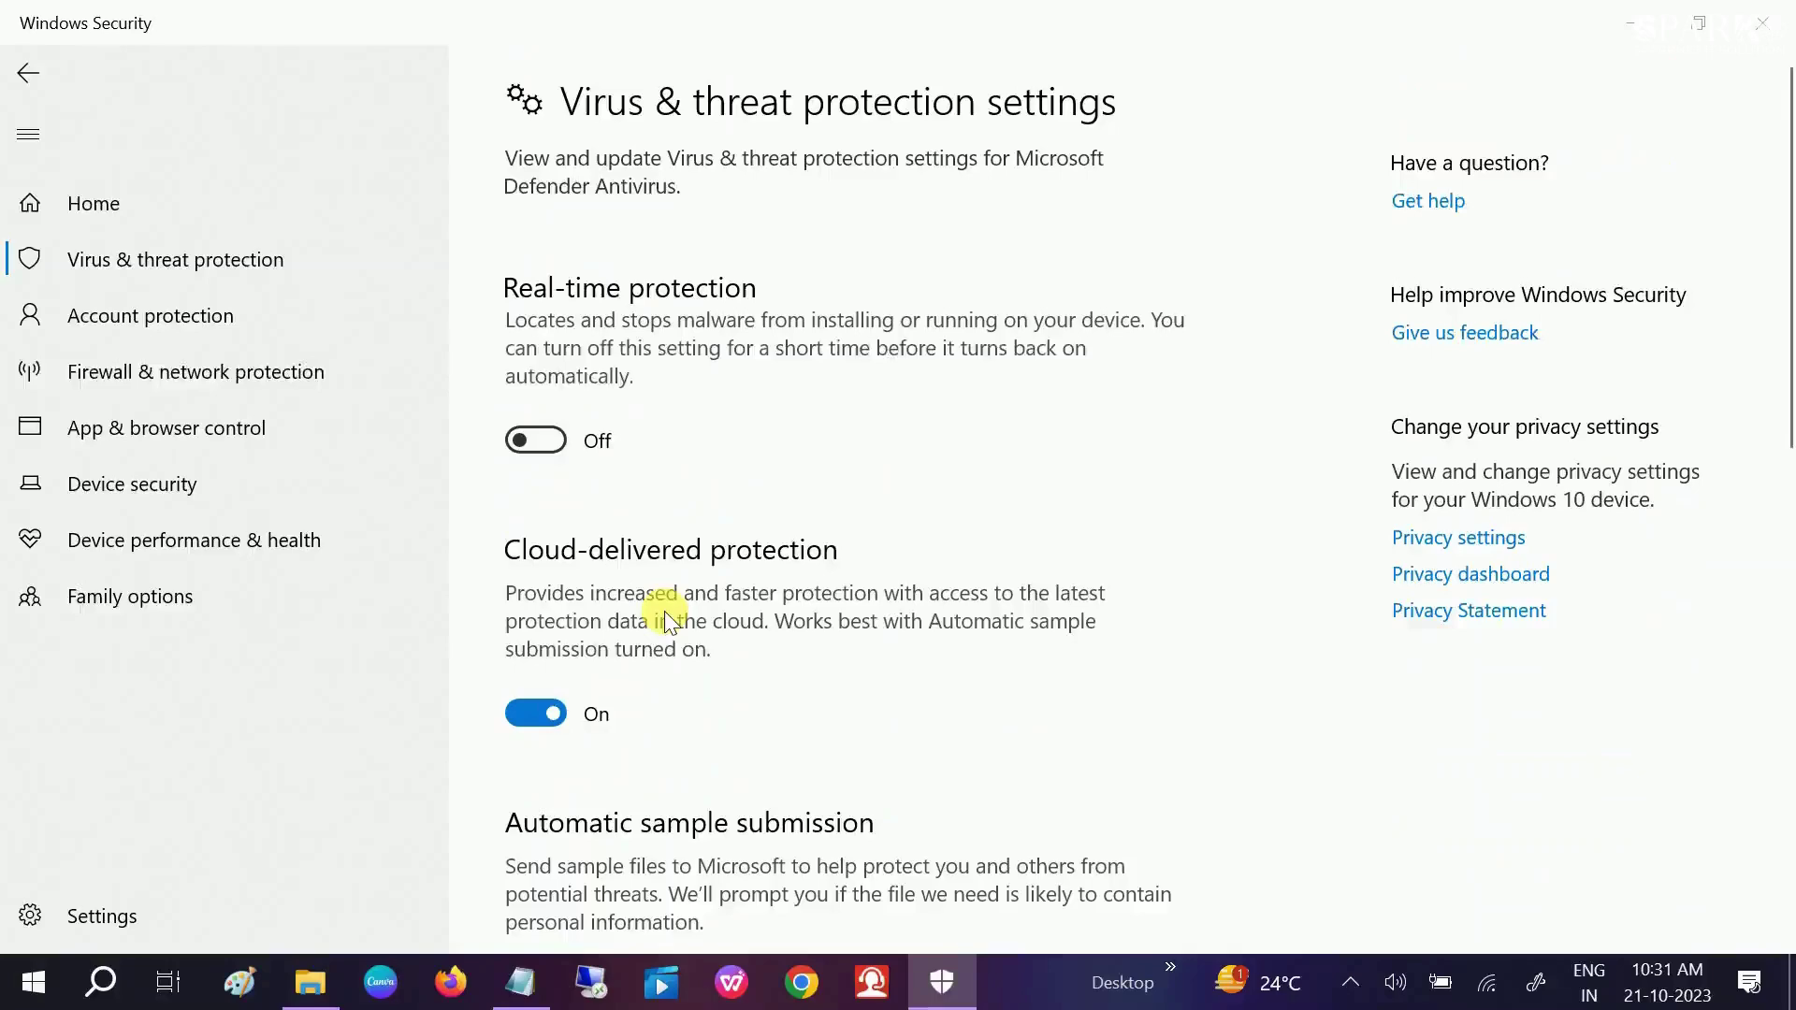
# Step: Turn off Cloud-delivered, Automatic sample submission and Tamper Protection, then minimize Windows Security
pyautogui.scroll(-3, 666, 589)
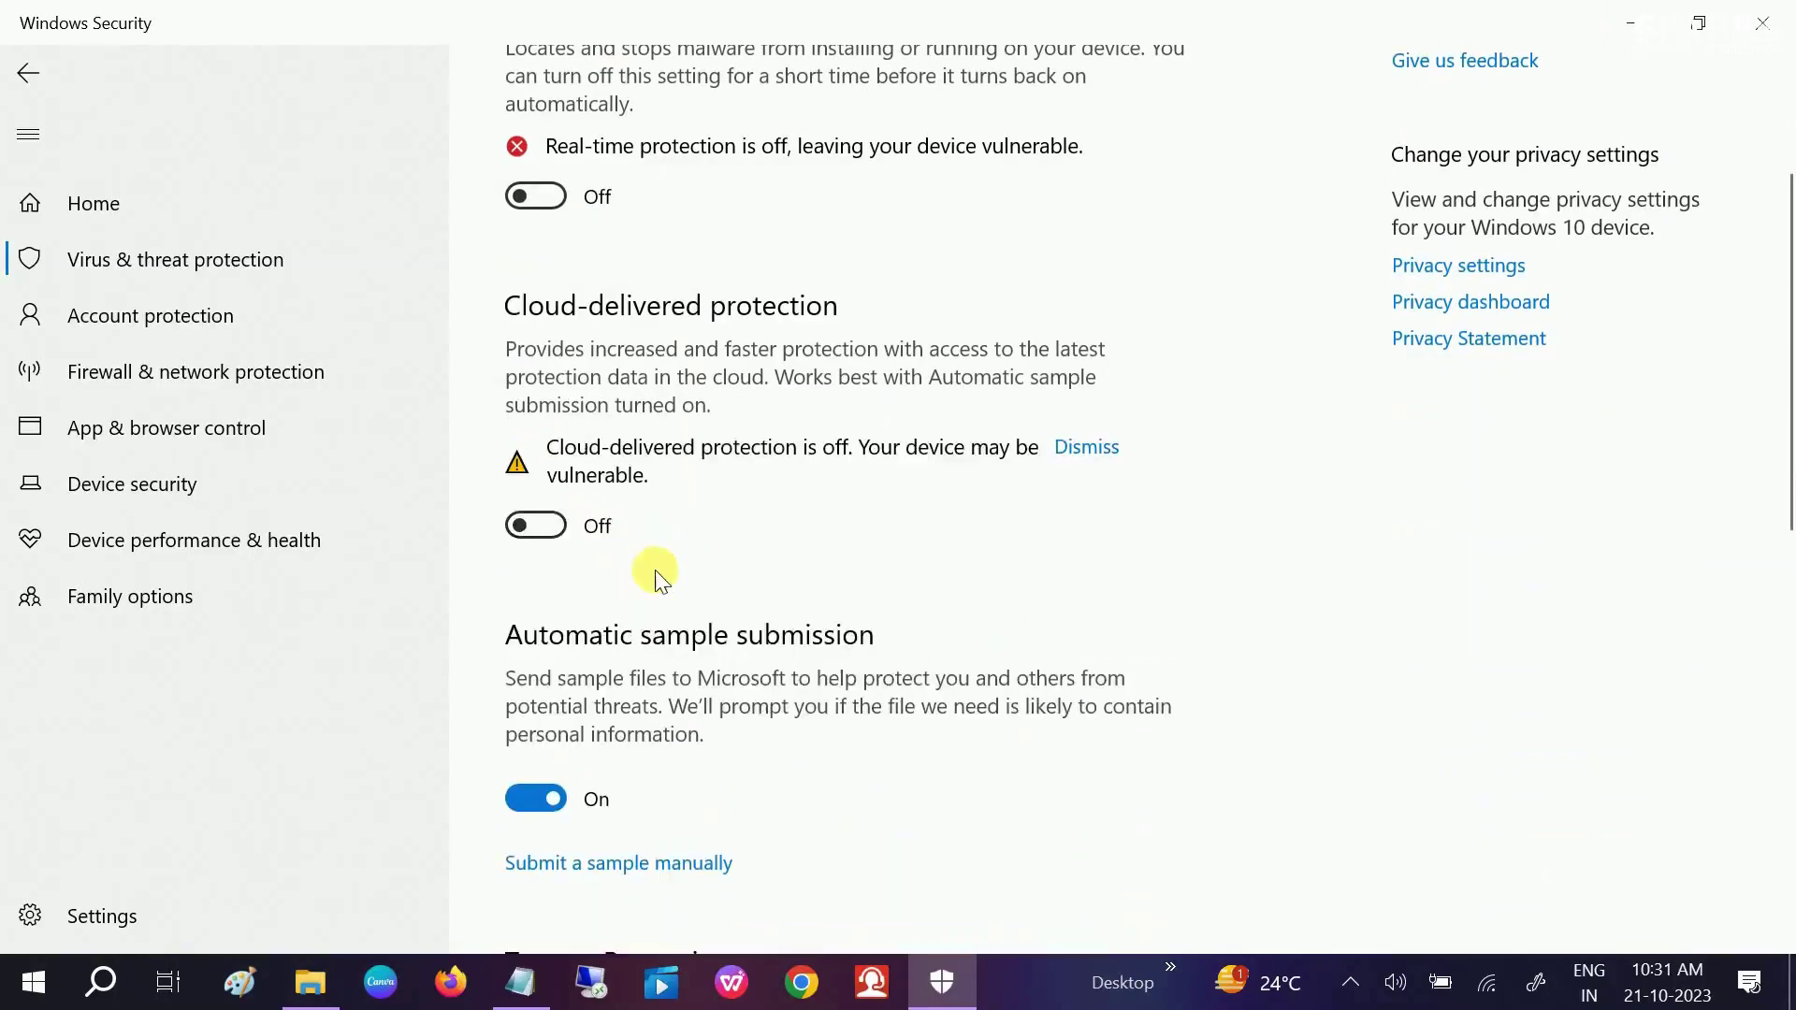
pyautogui.scroll(-3, 655, 569)
pyautogui.scroll(-3, 558, 553)
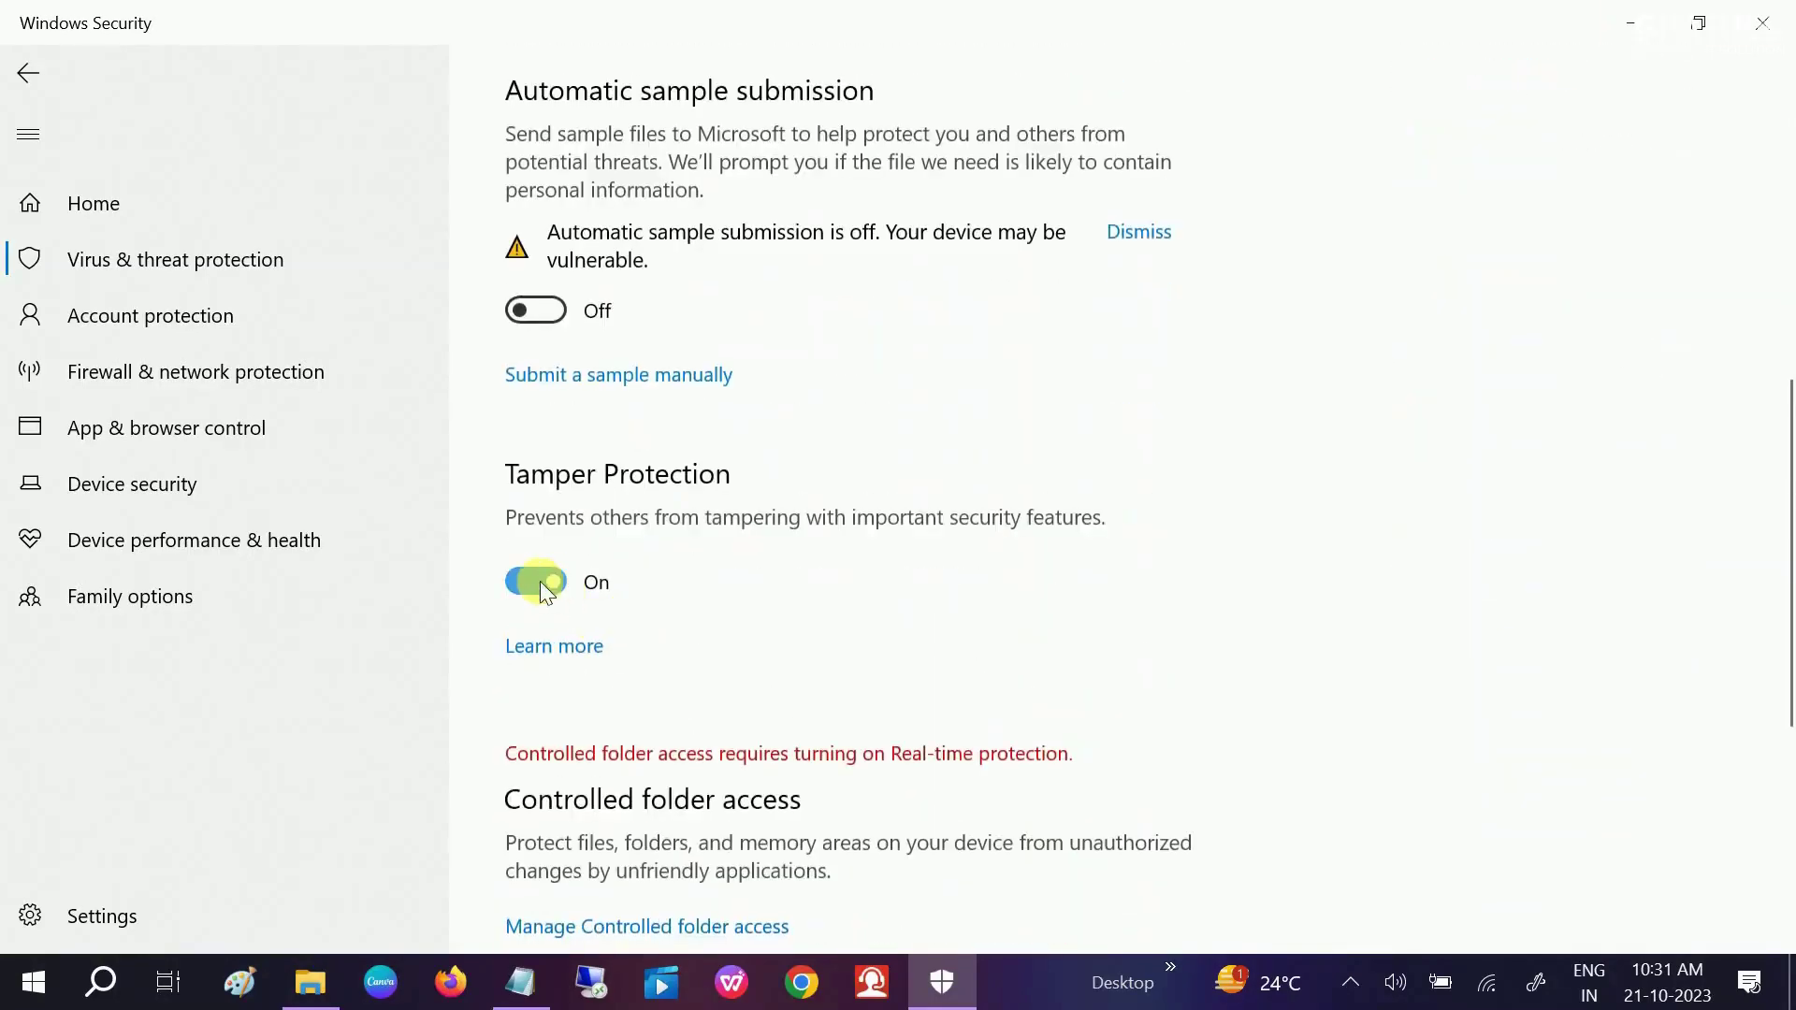
pyautogui.click(540, 581)
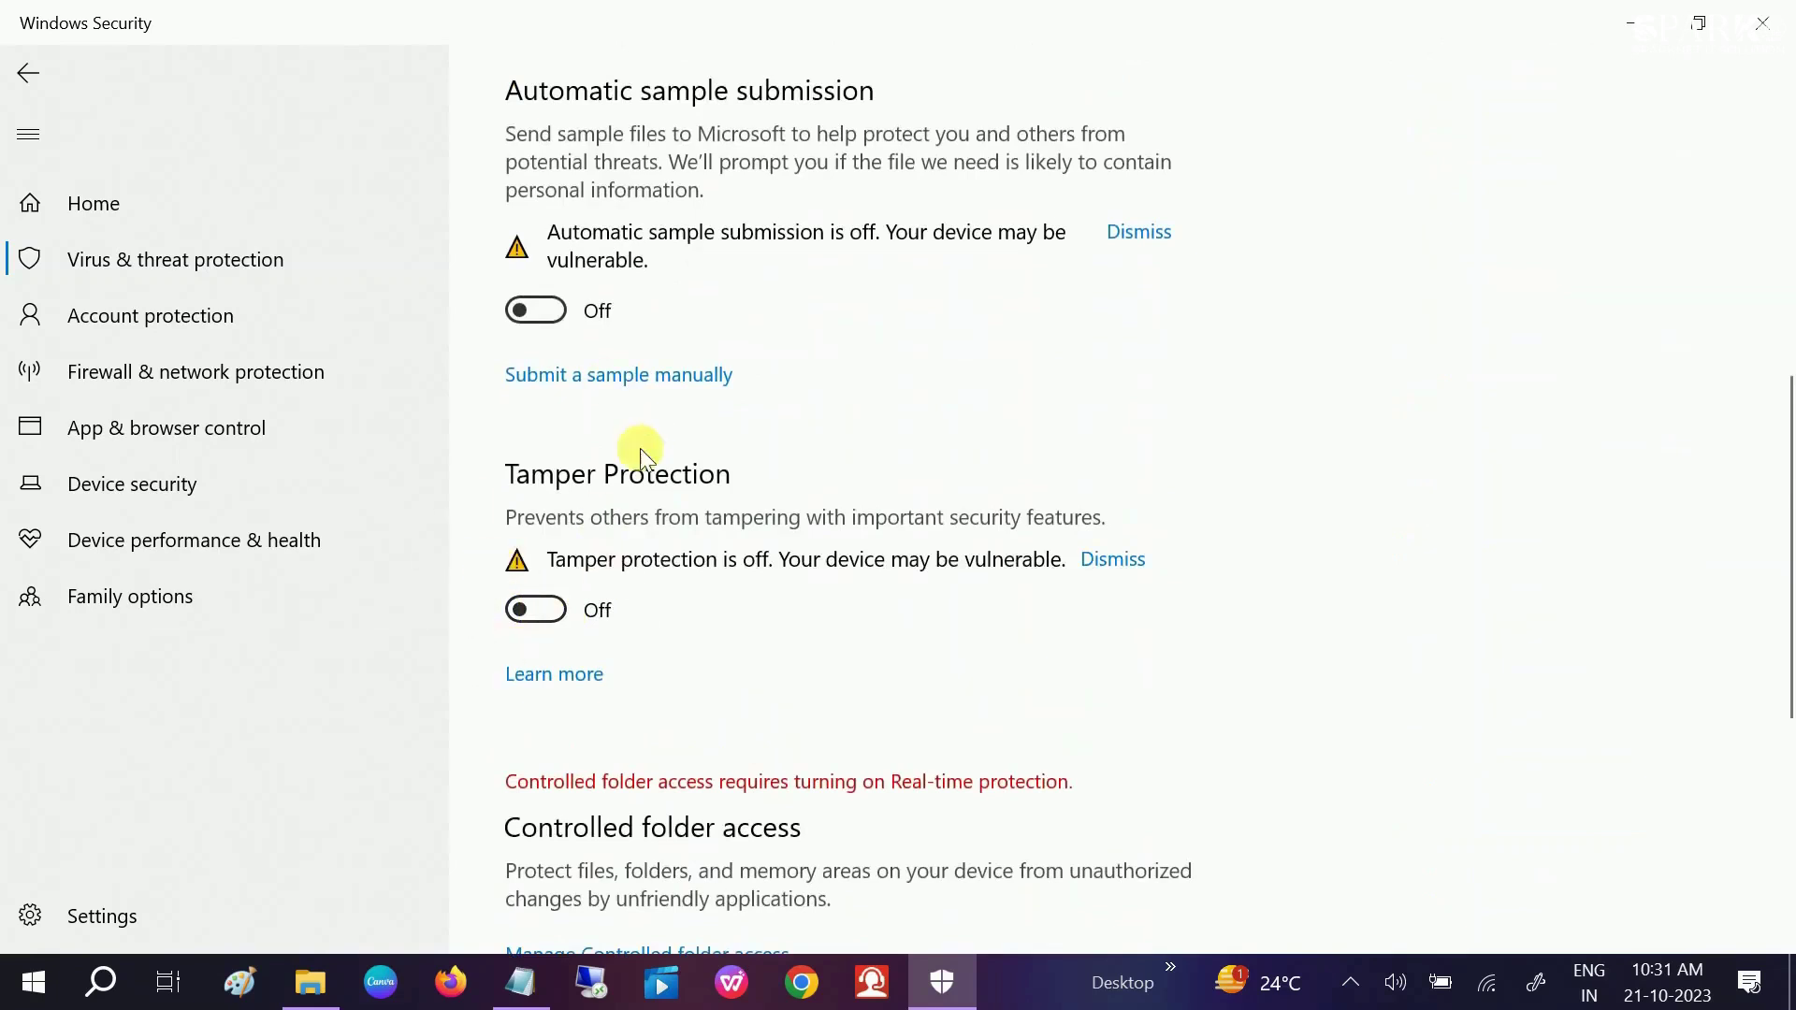
pyautogui.click(1648, 28)
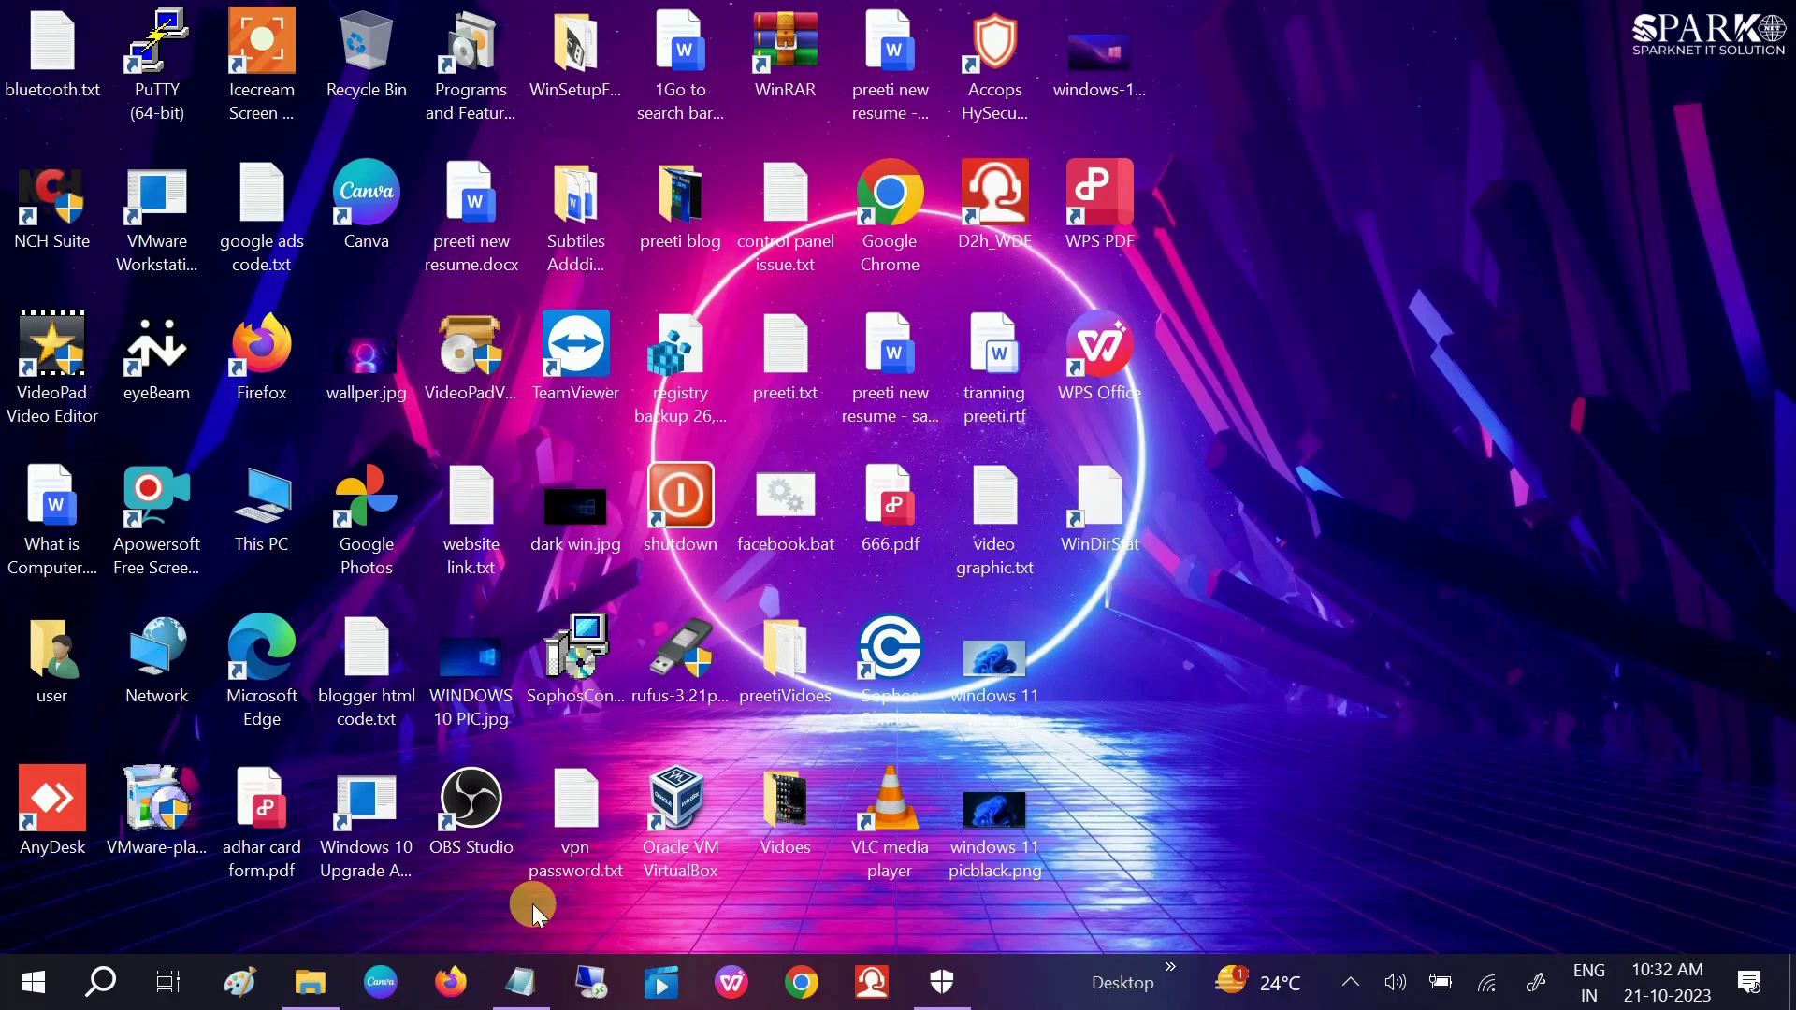
# Step: Run appwiz.cpl from the Run box to open Programs and Features
pyautogui.click(105, 984)
pyautogui.write('run')
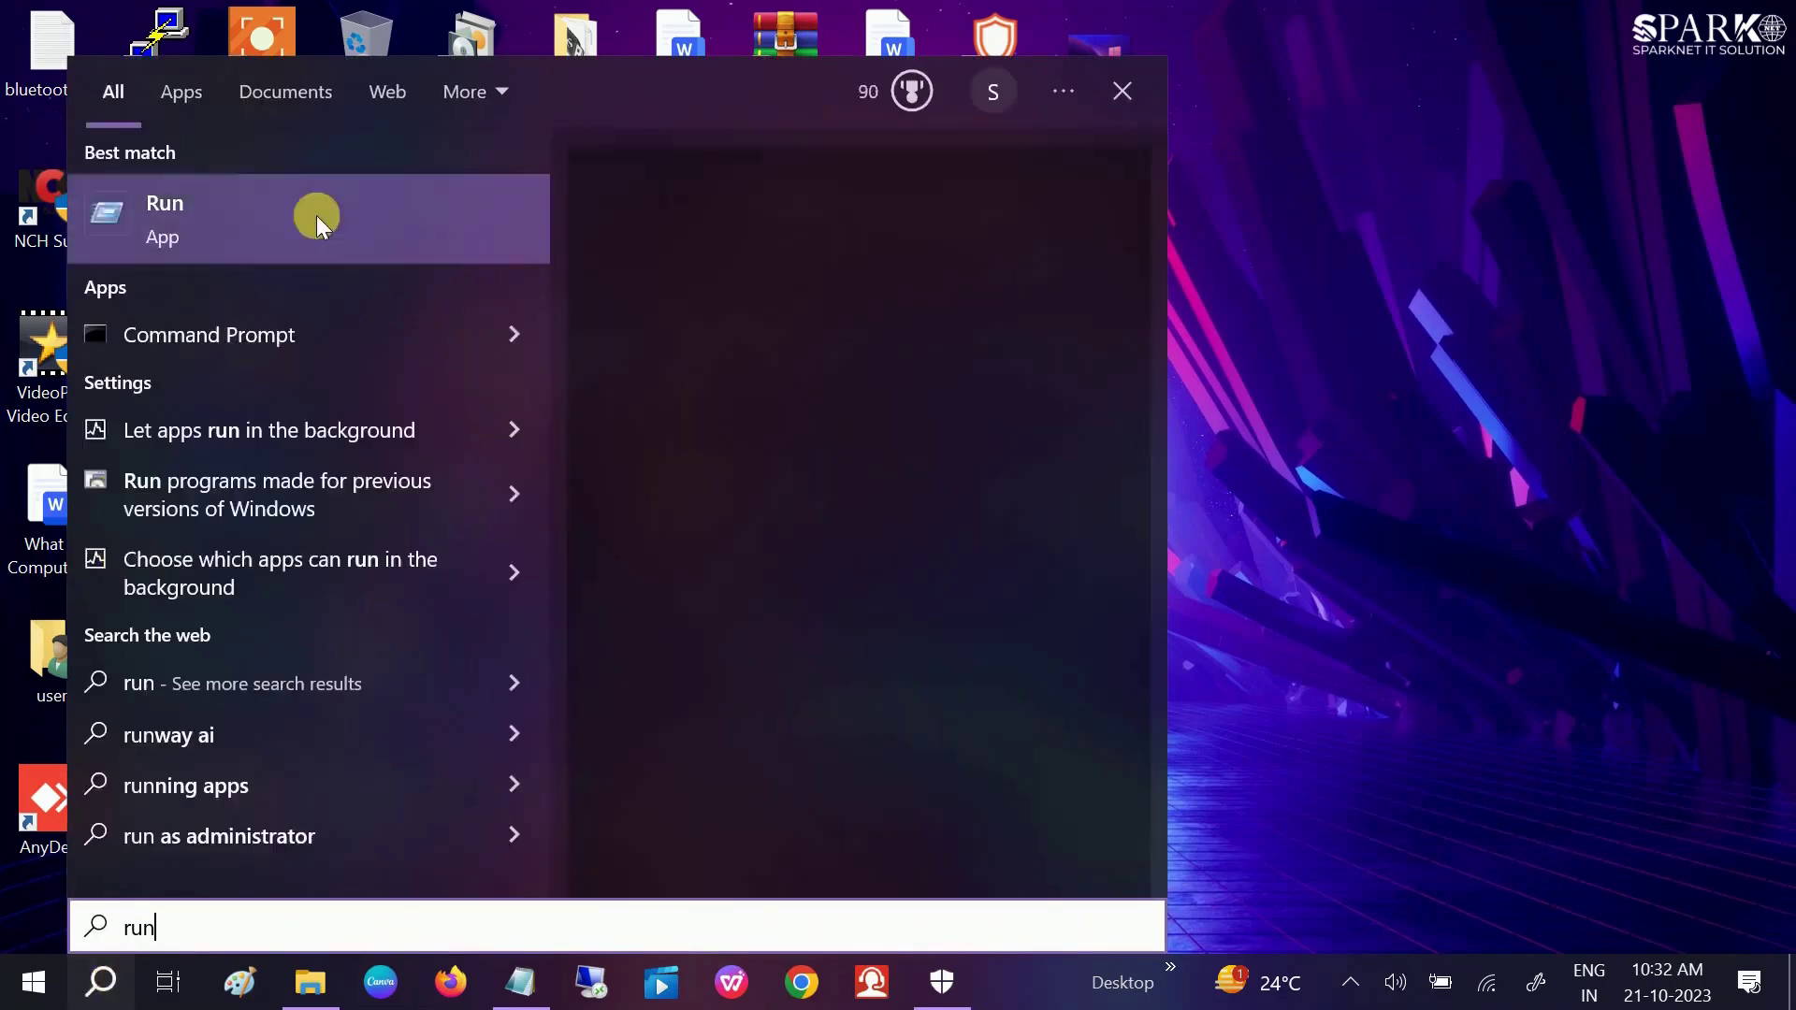
pyautogui.click(261, 235)
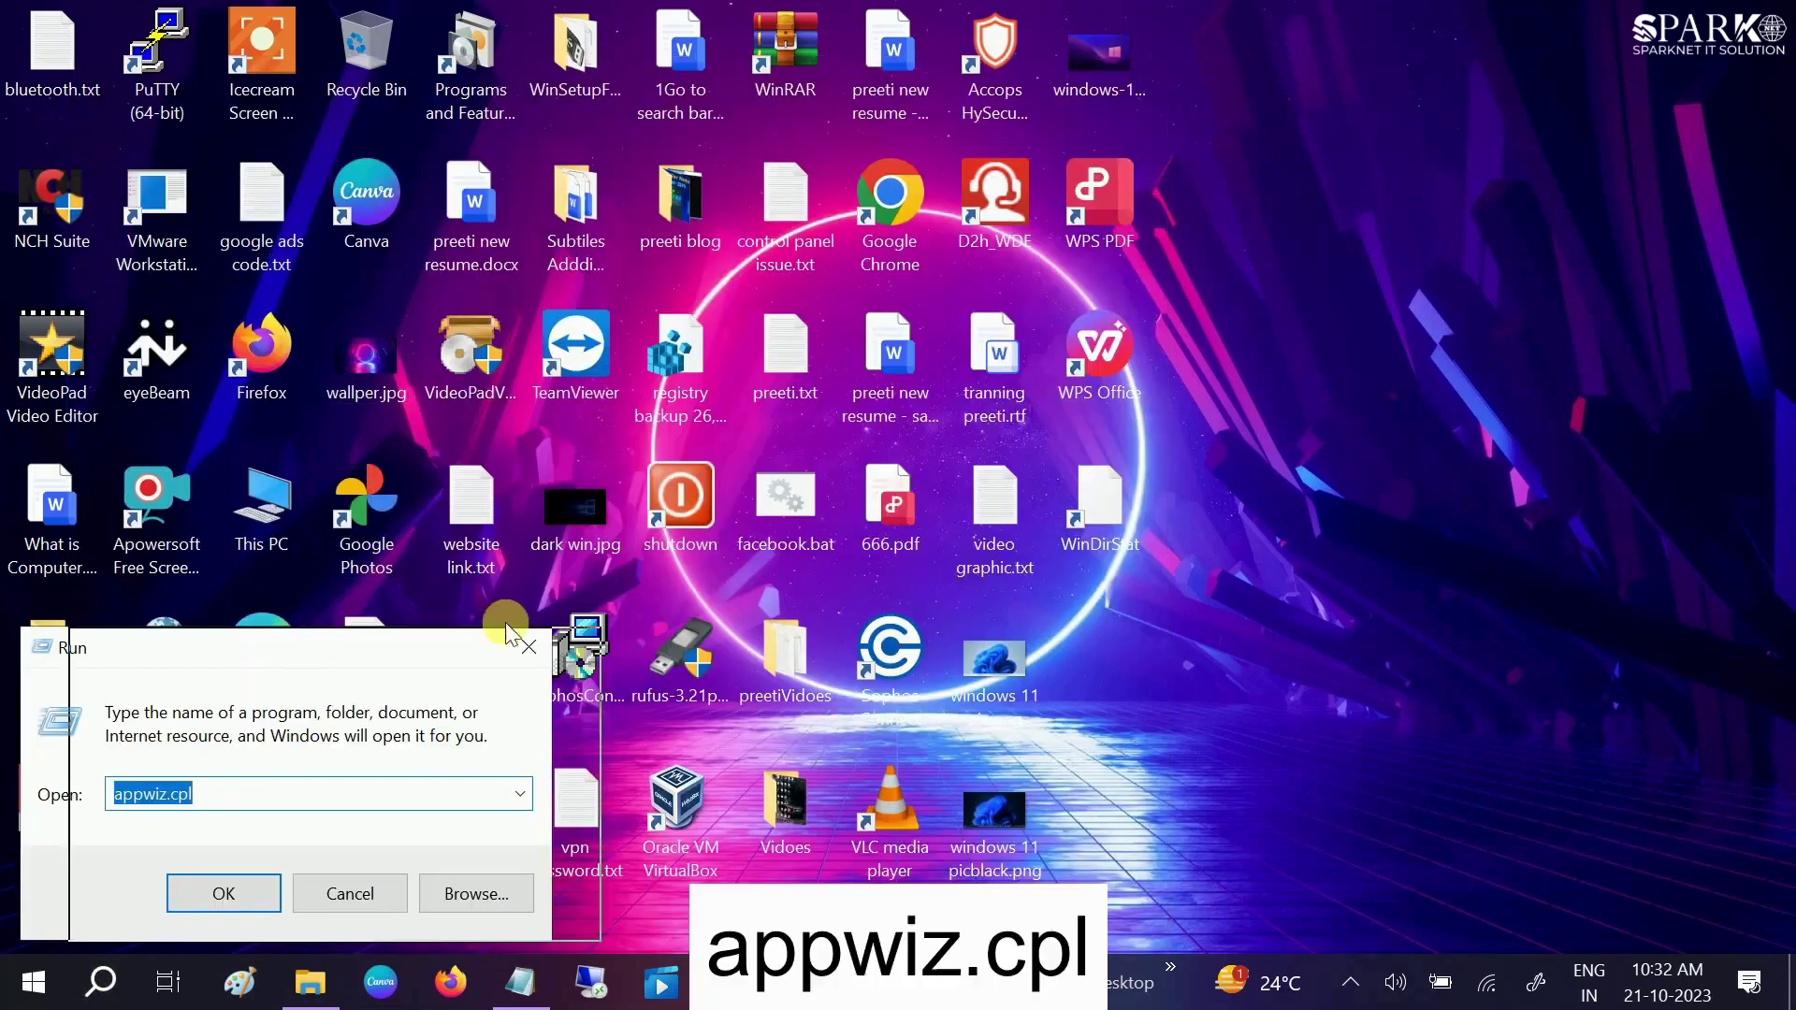
pyautogui.moveTo(287, 648); pyautogui.dragTo(1076, 334)
pyautogui.click(1023, 490)
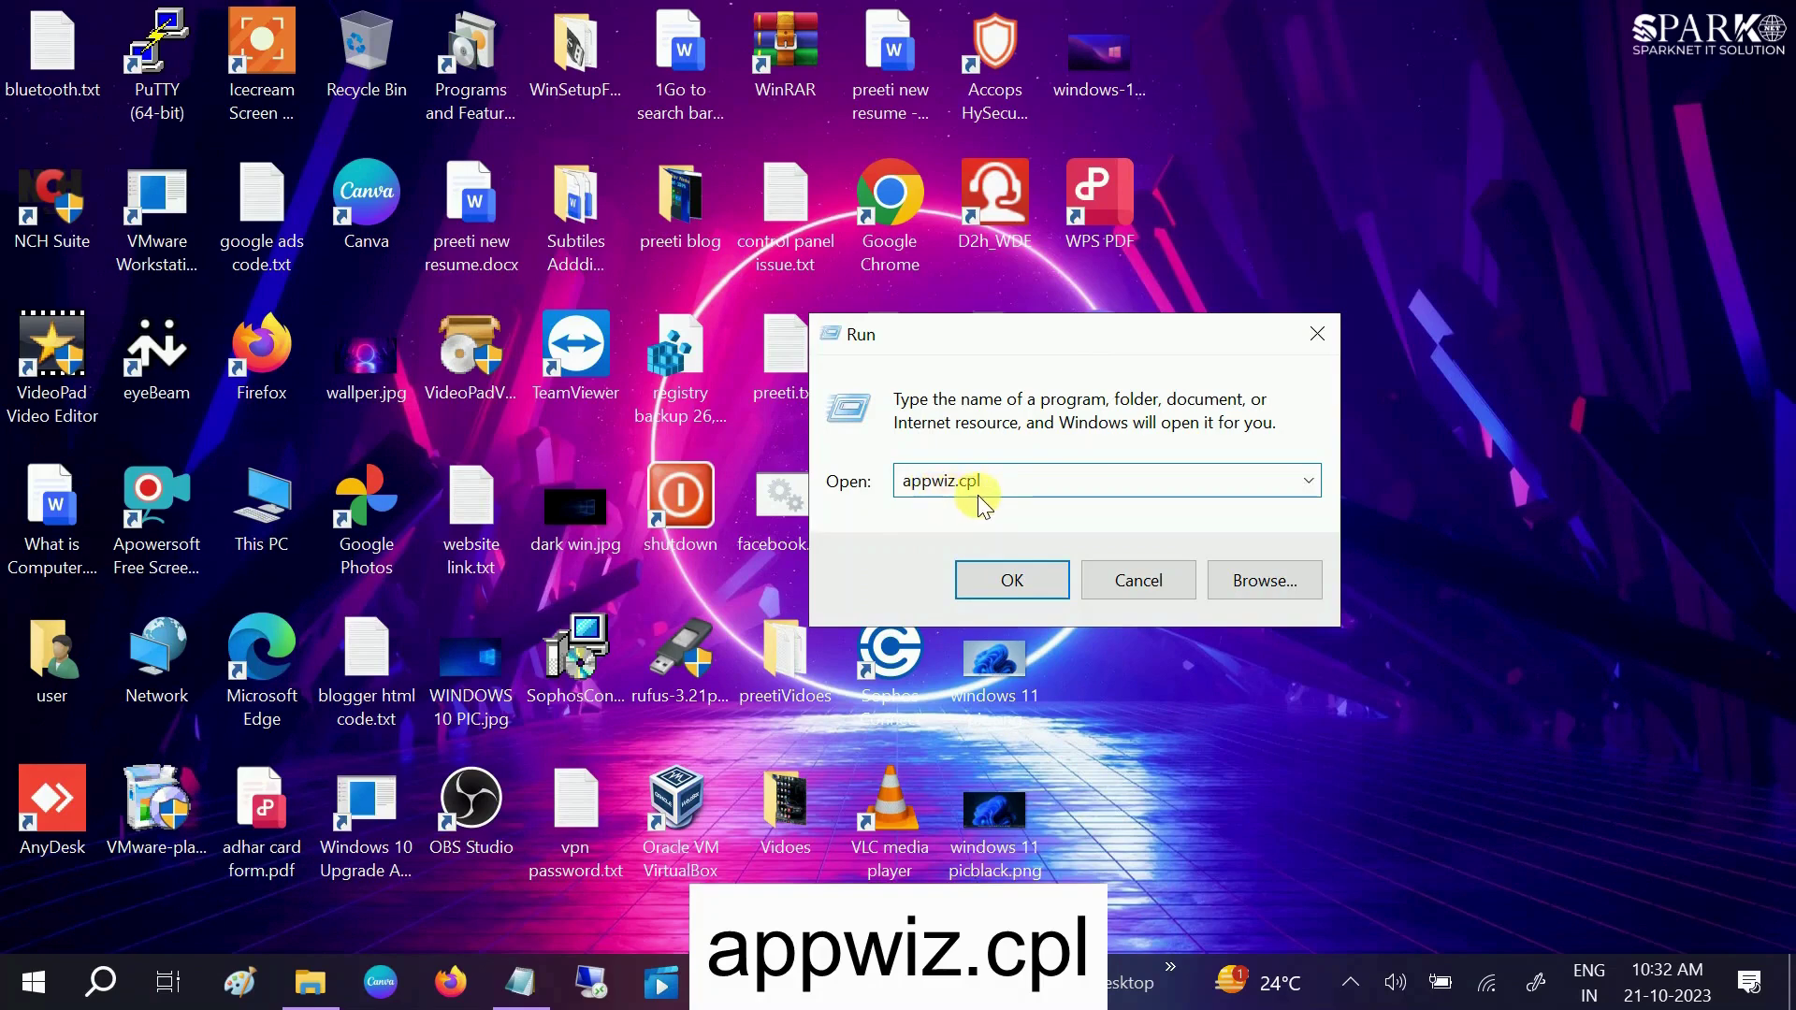
pyautogui.click(1013, 579)
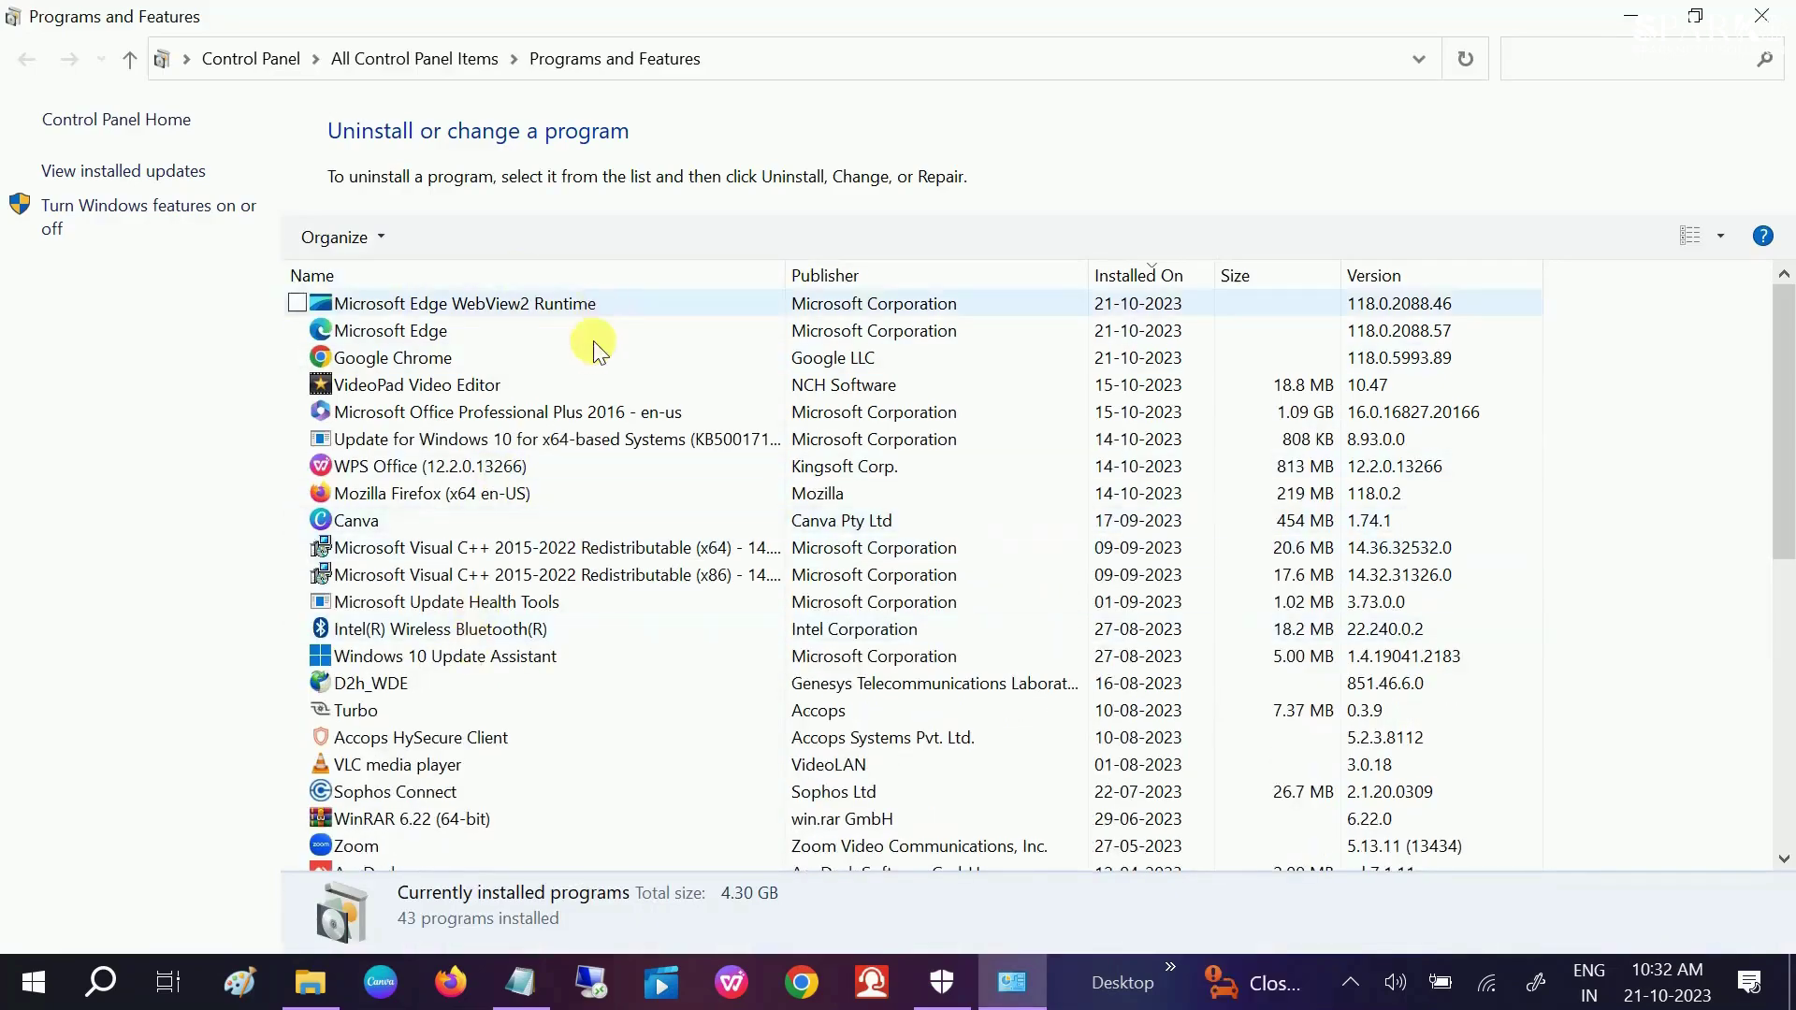
pyautogui.scroll(-2, 497, 643)
pyautogui.scroll(2, 494, 640)
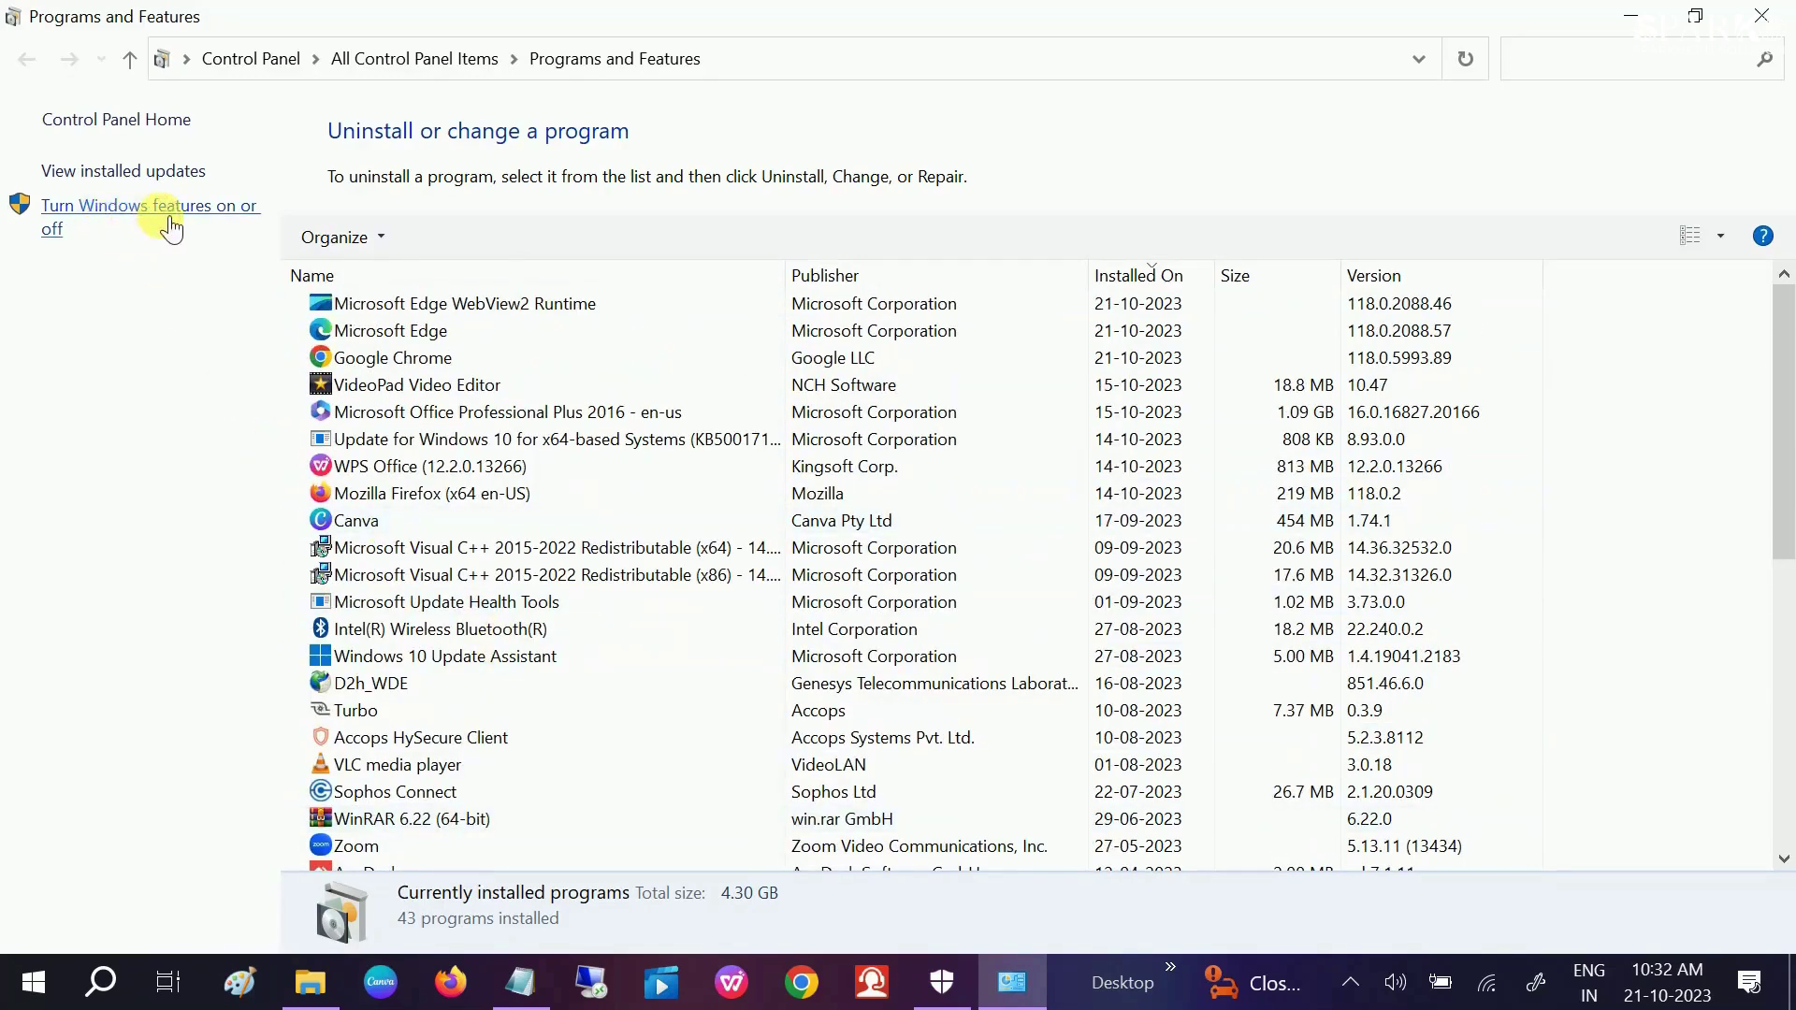
# Step: Enable .NET Framework 3.5 with both WCF activation features, then close Programs and Features
pyautogui.click(171, 224)
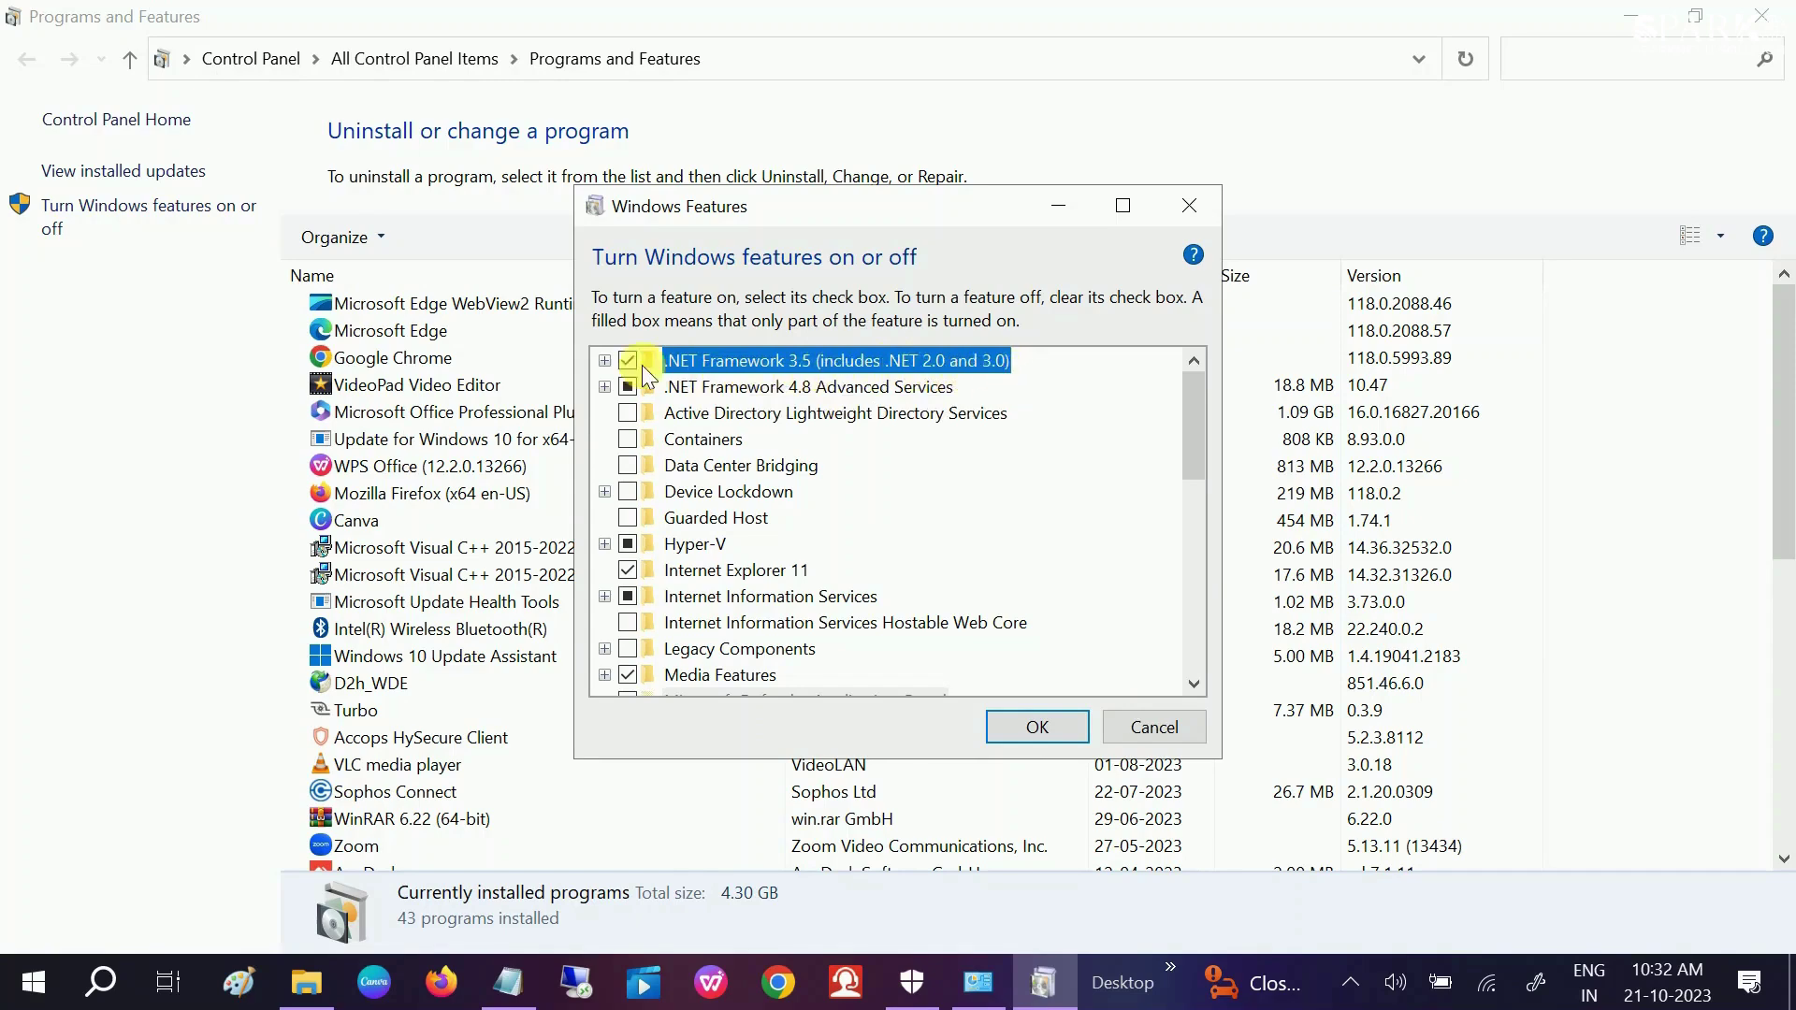
pyautogui.click(605, 360)
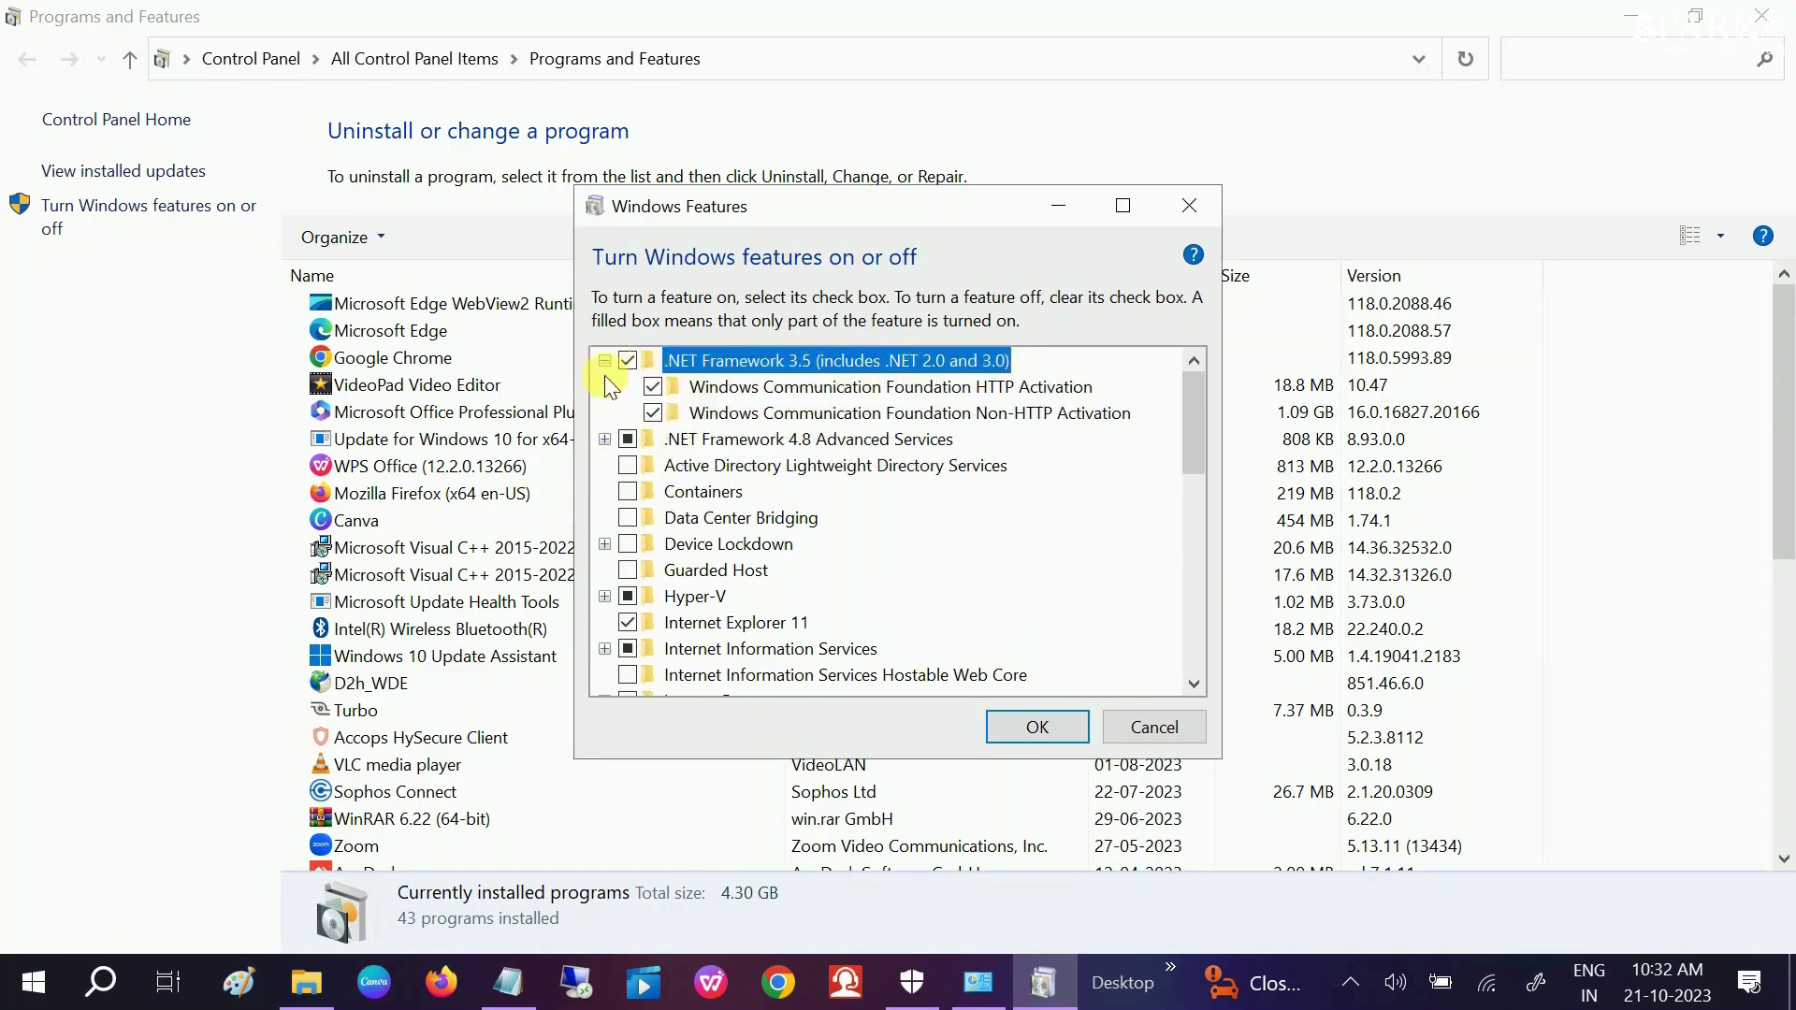
pyautogui.click(628, 361)
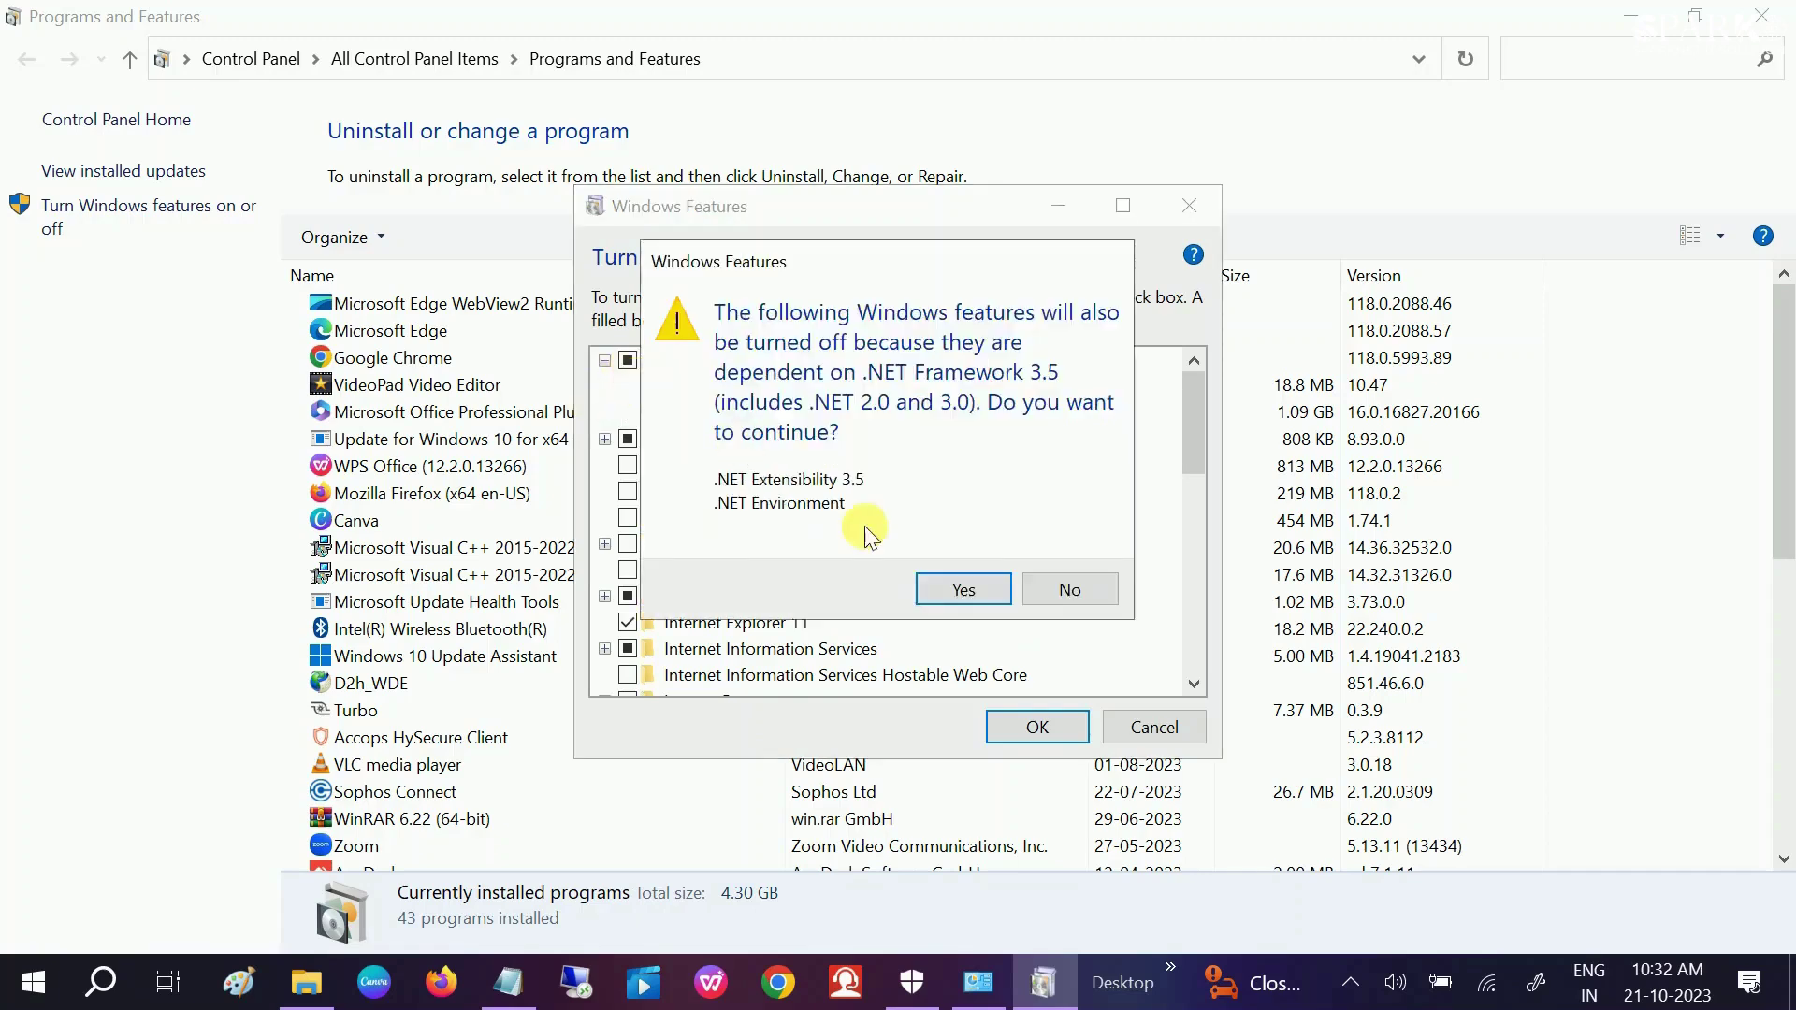
pyautogui.click(959, 586)
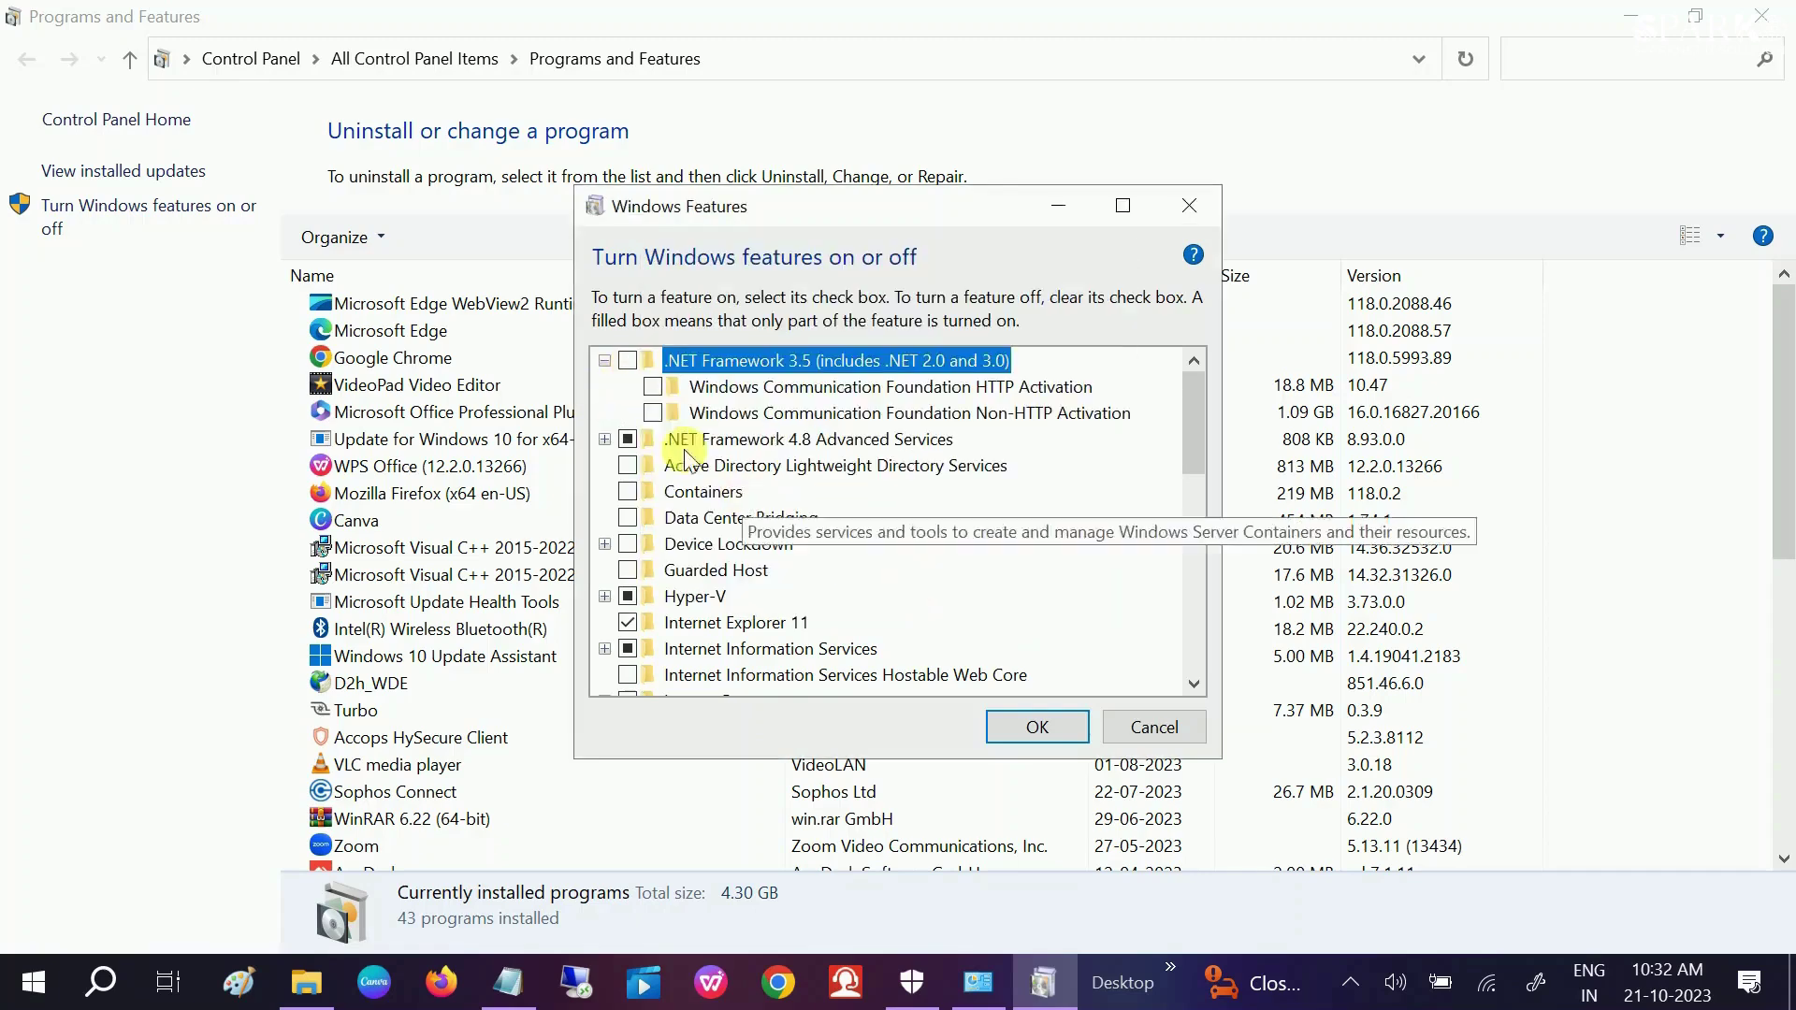
pyautogui.click(628, 361)
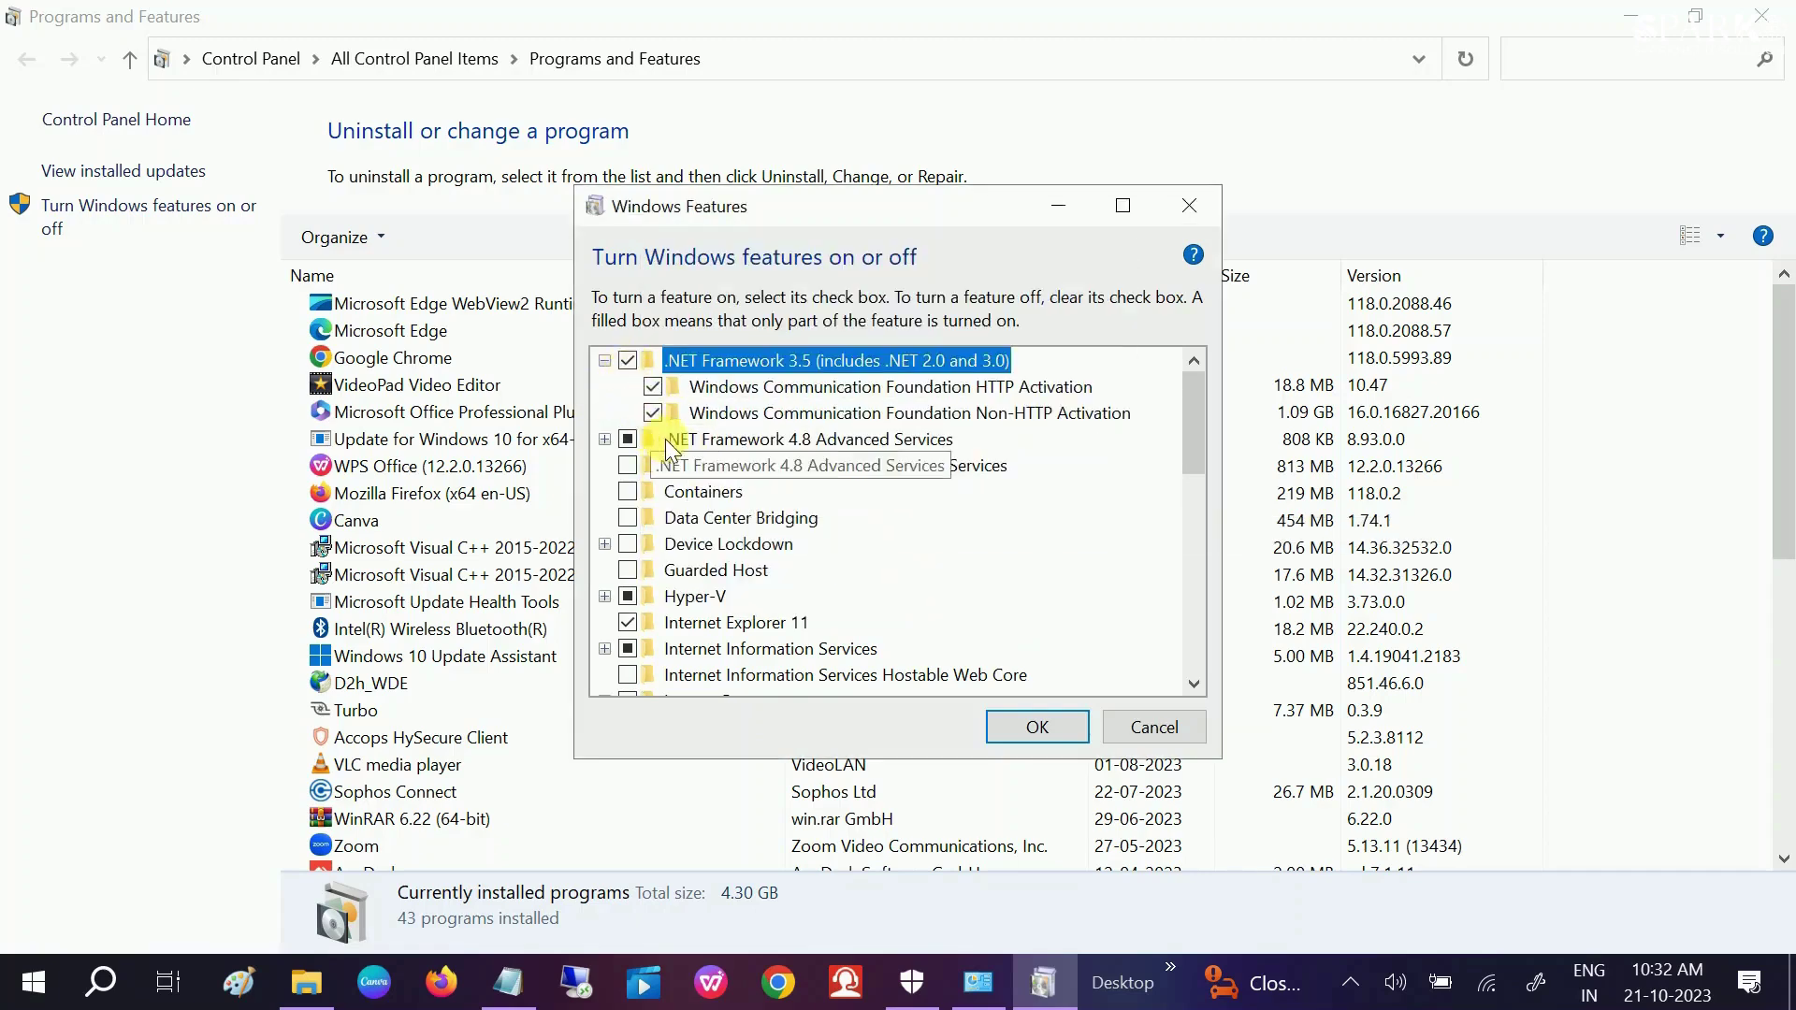
pyautogui.click(1029, 727)
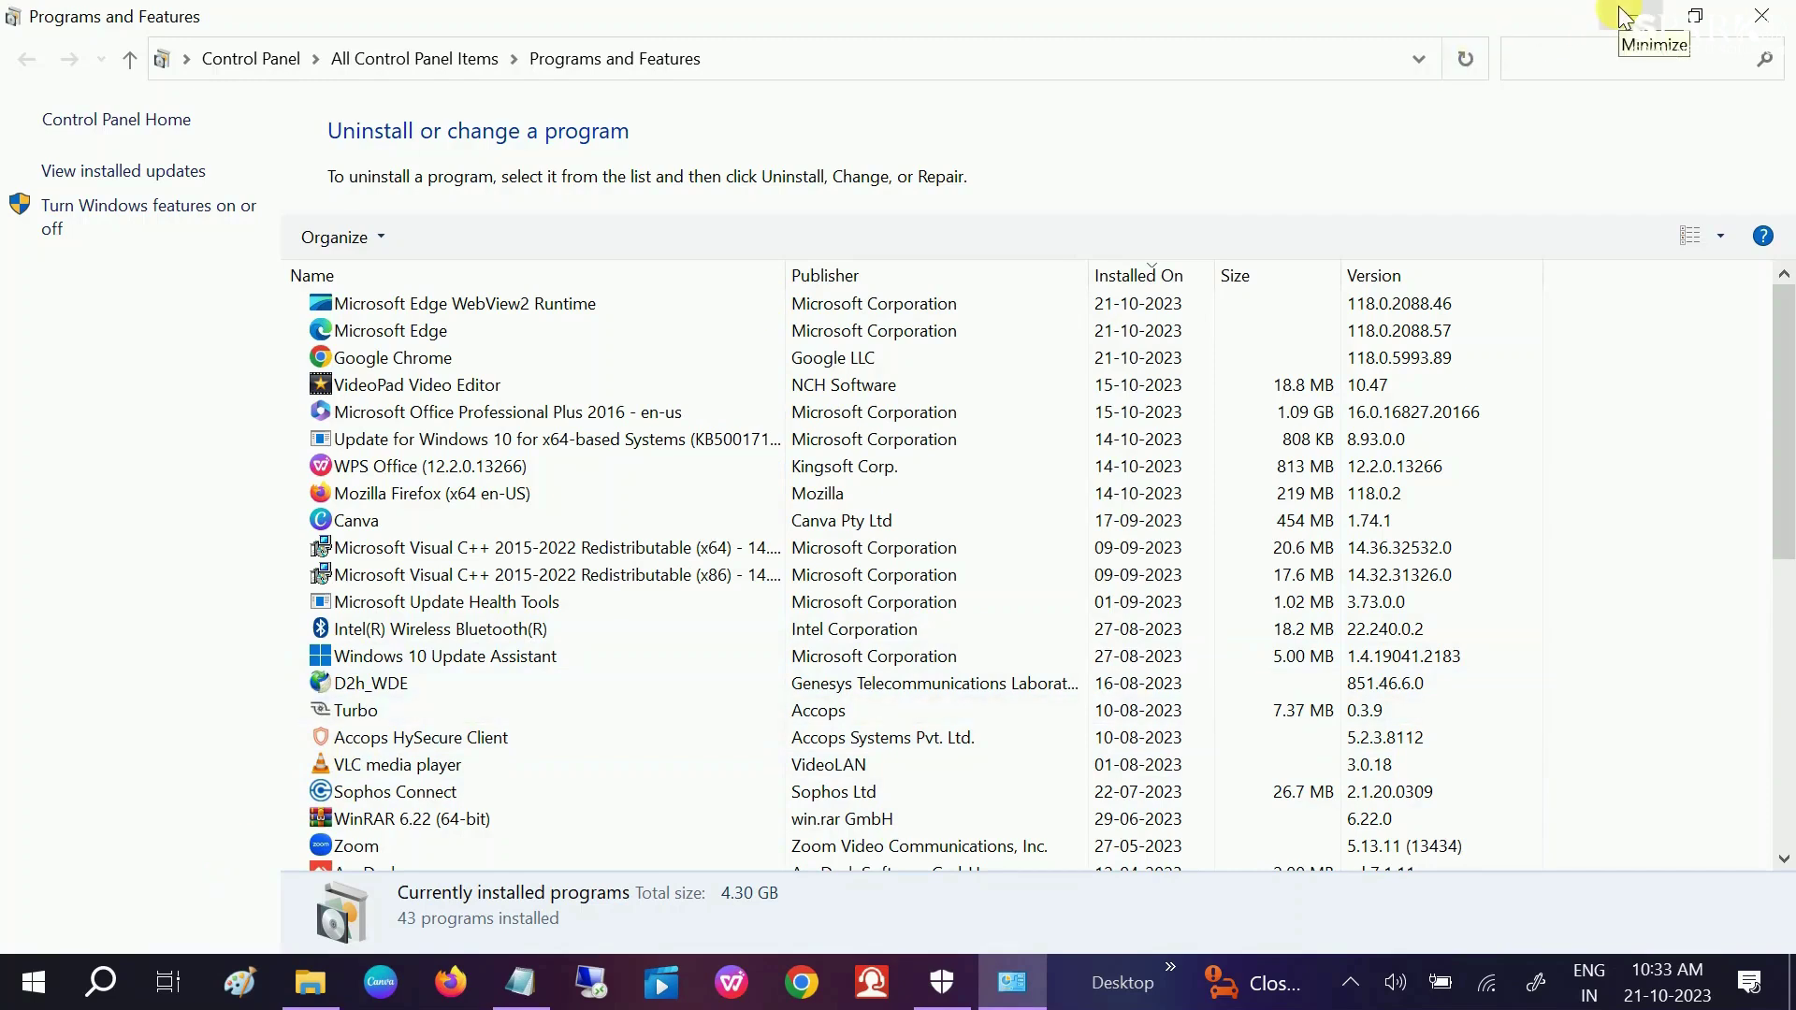
pyautogui.click(1766, 26)
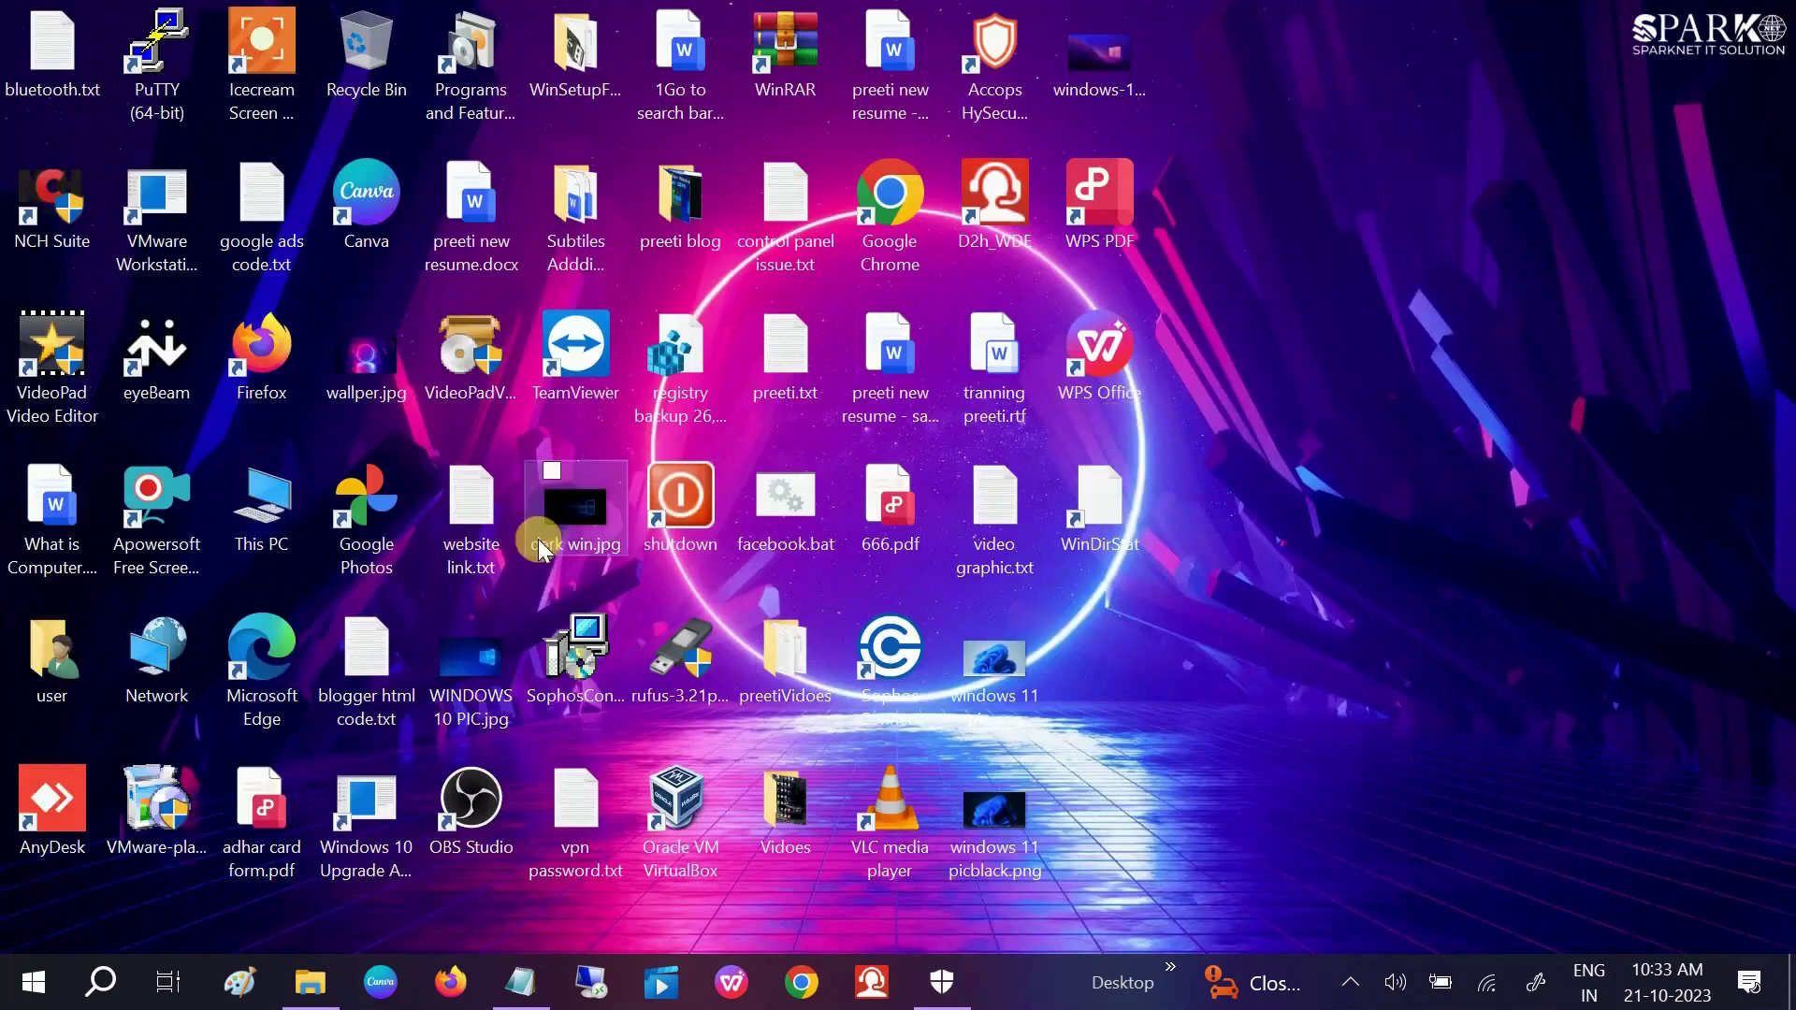
# Step: In Chrome, rerun the 'microsoft .net framework repair tool' search and select the article's repair sentence
pyautogui.click(900, 232)
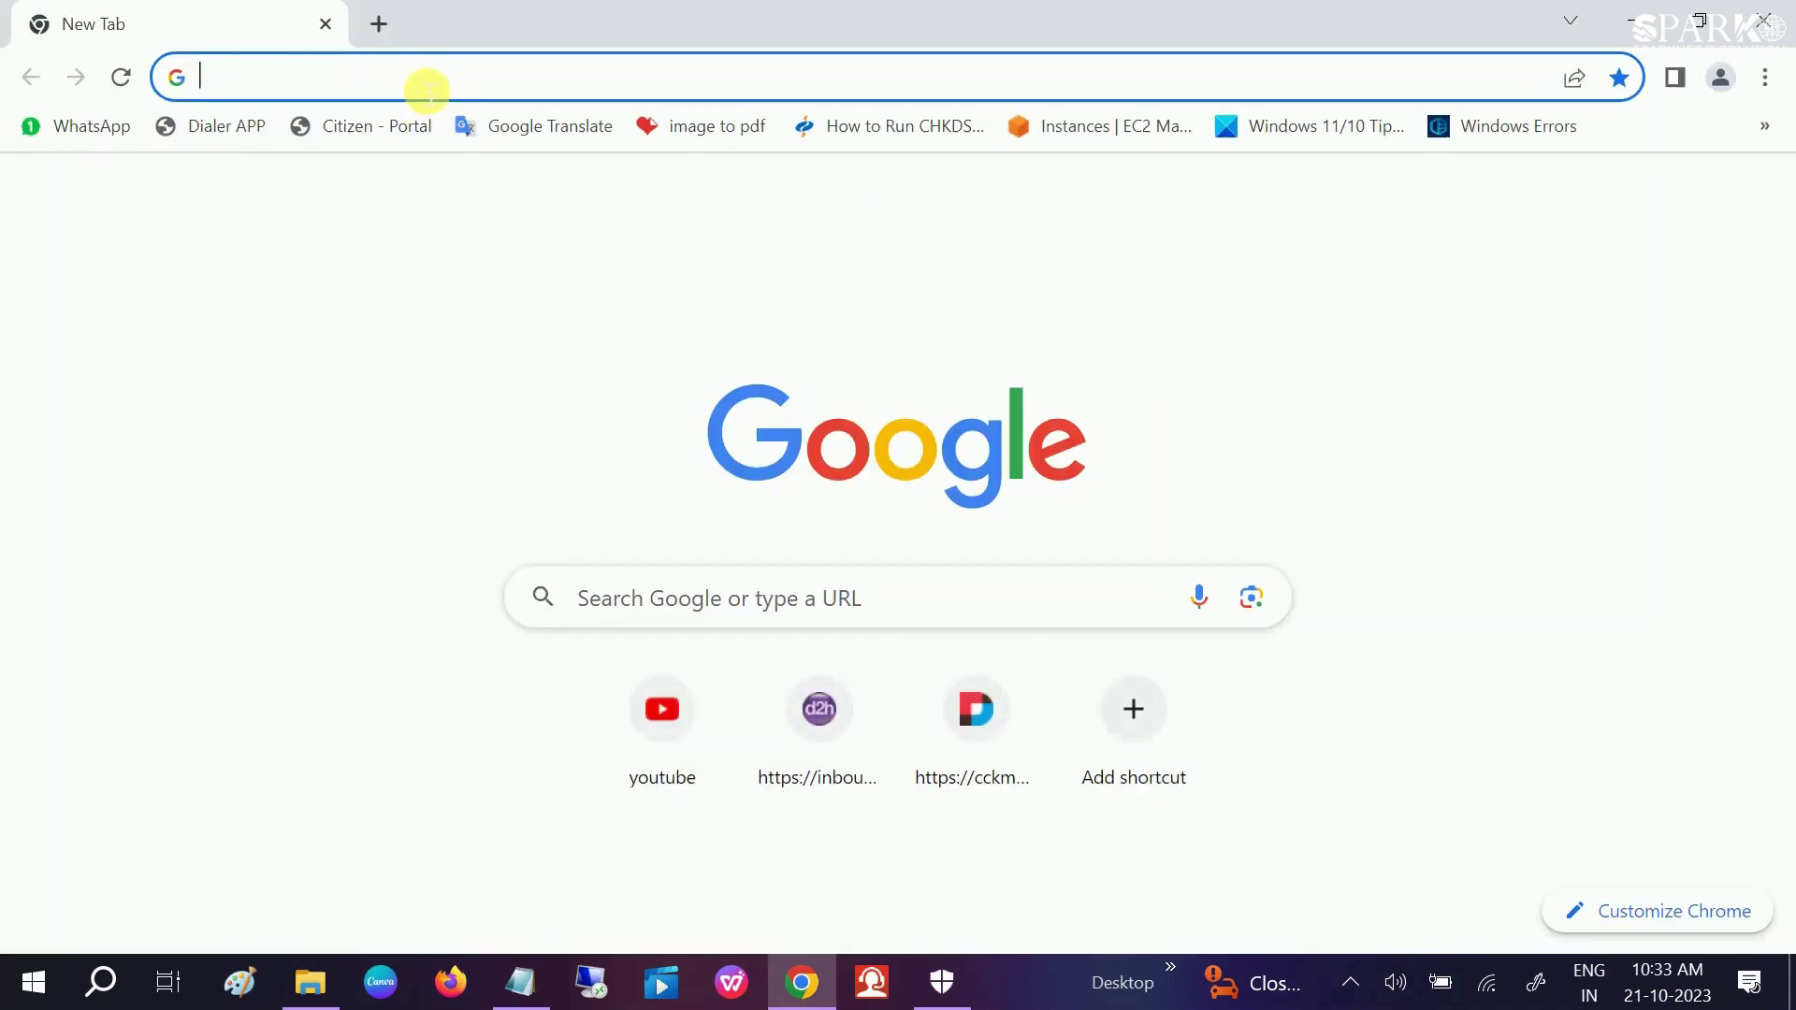
pyautogui.click(382, 82)
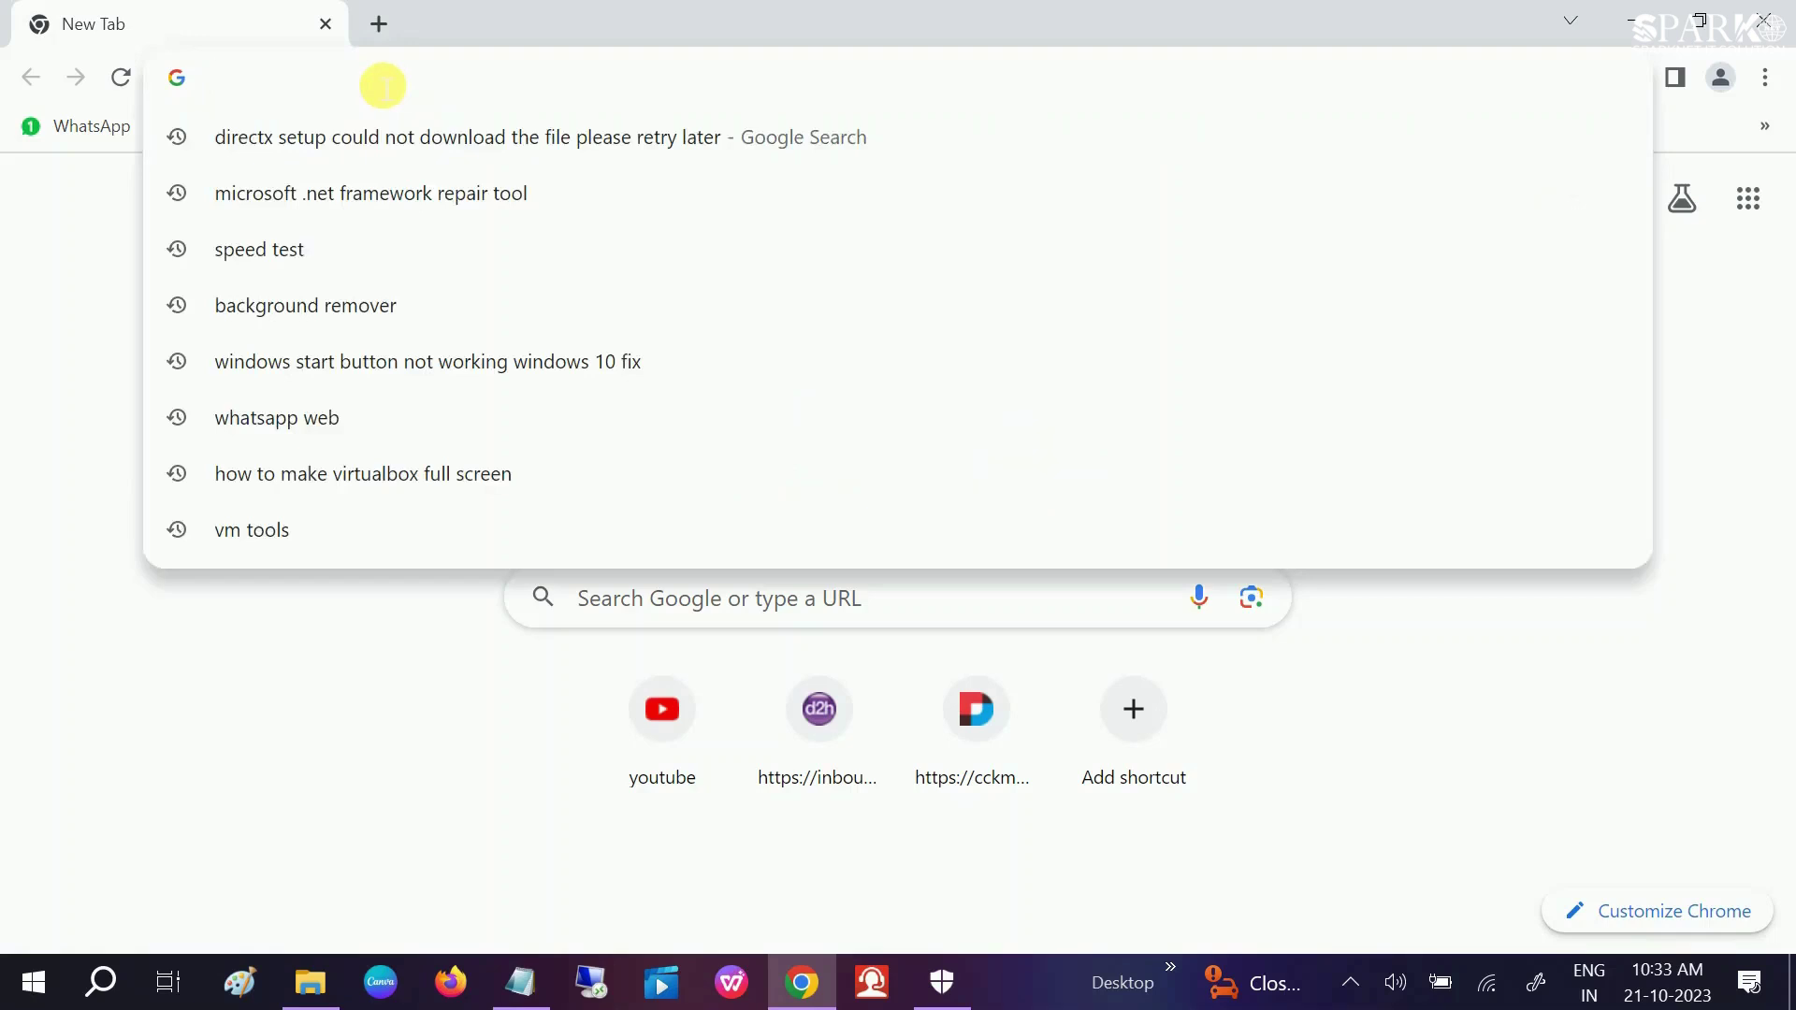
pyautogui.click(366, 194)
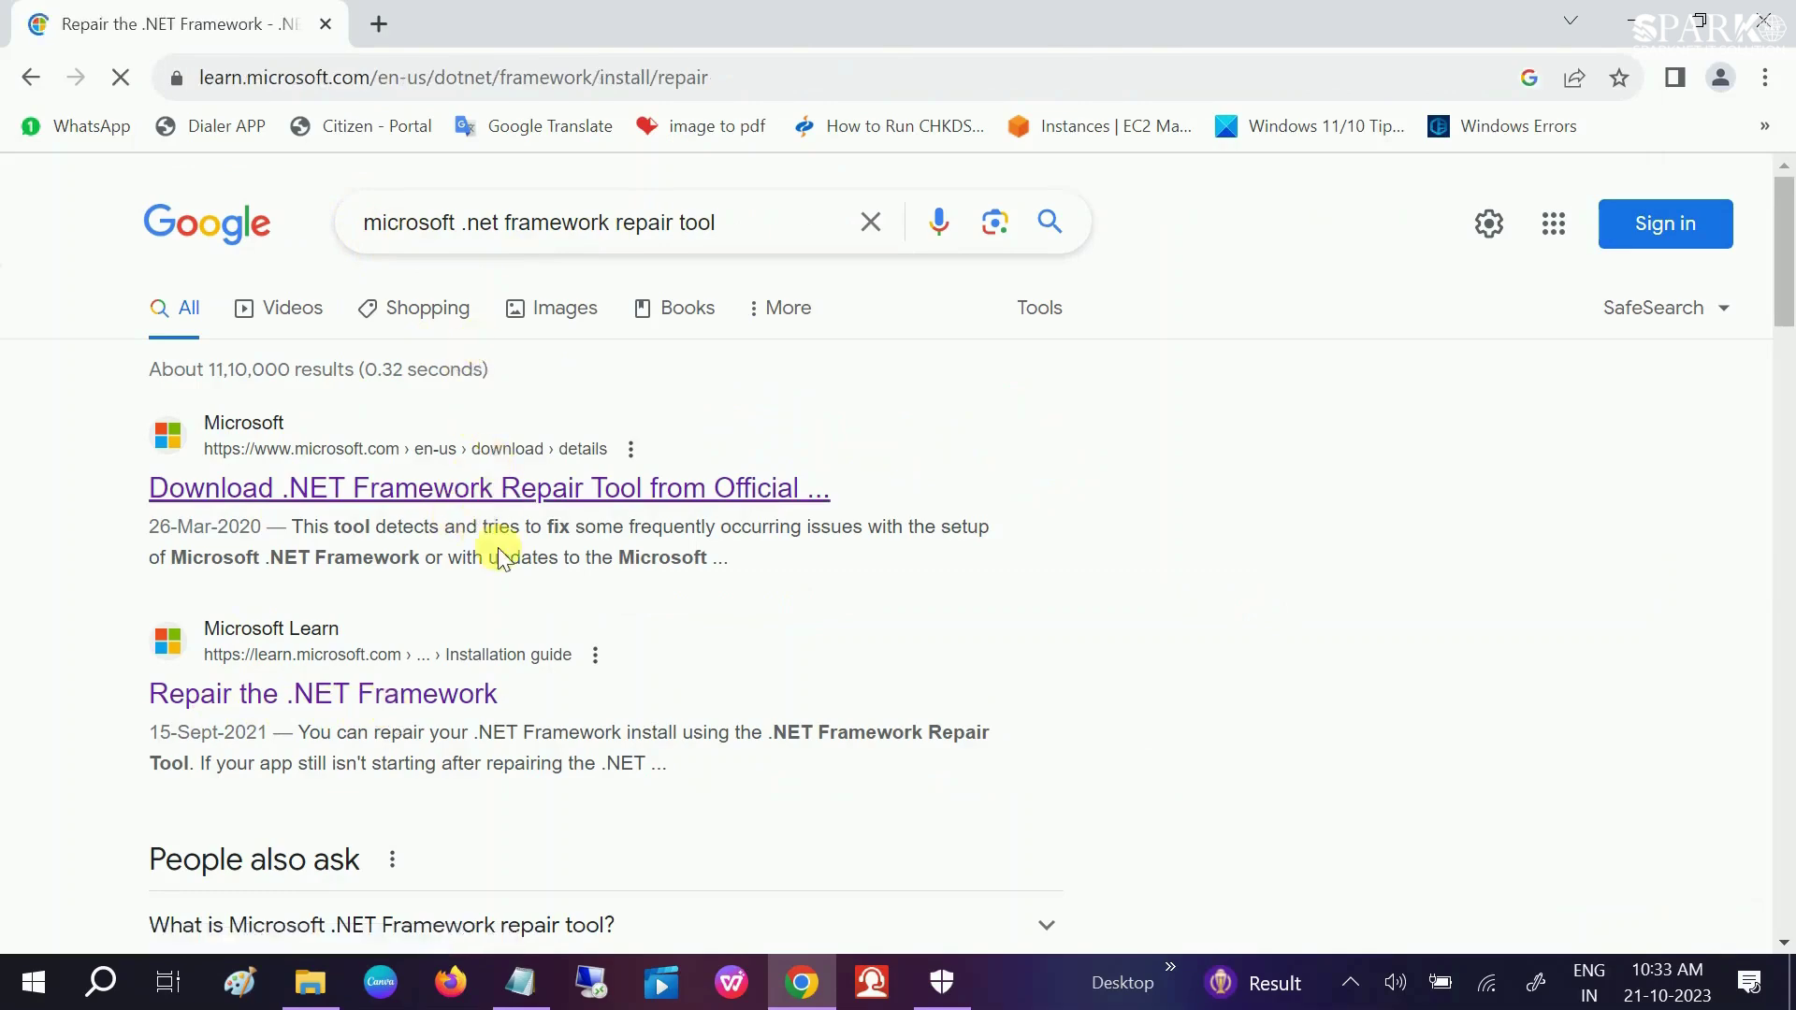
pyautogui.scroll(-4, 502, 550)
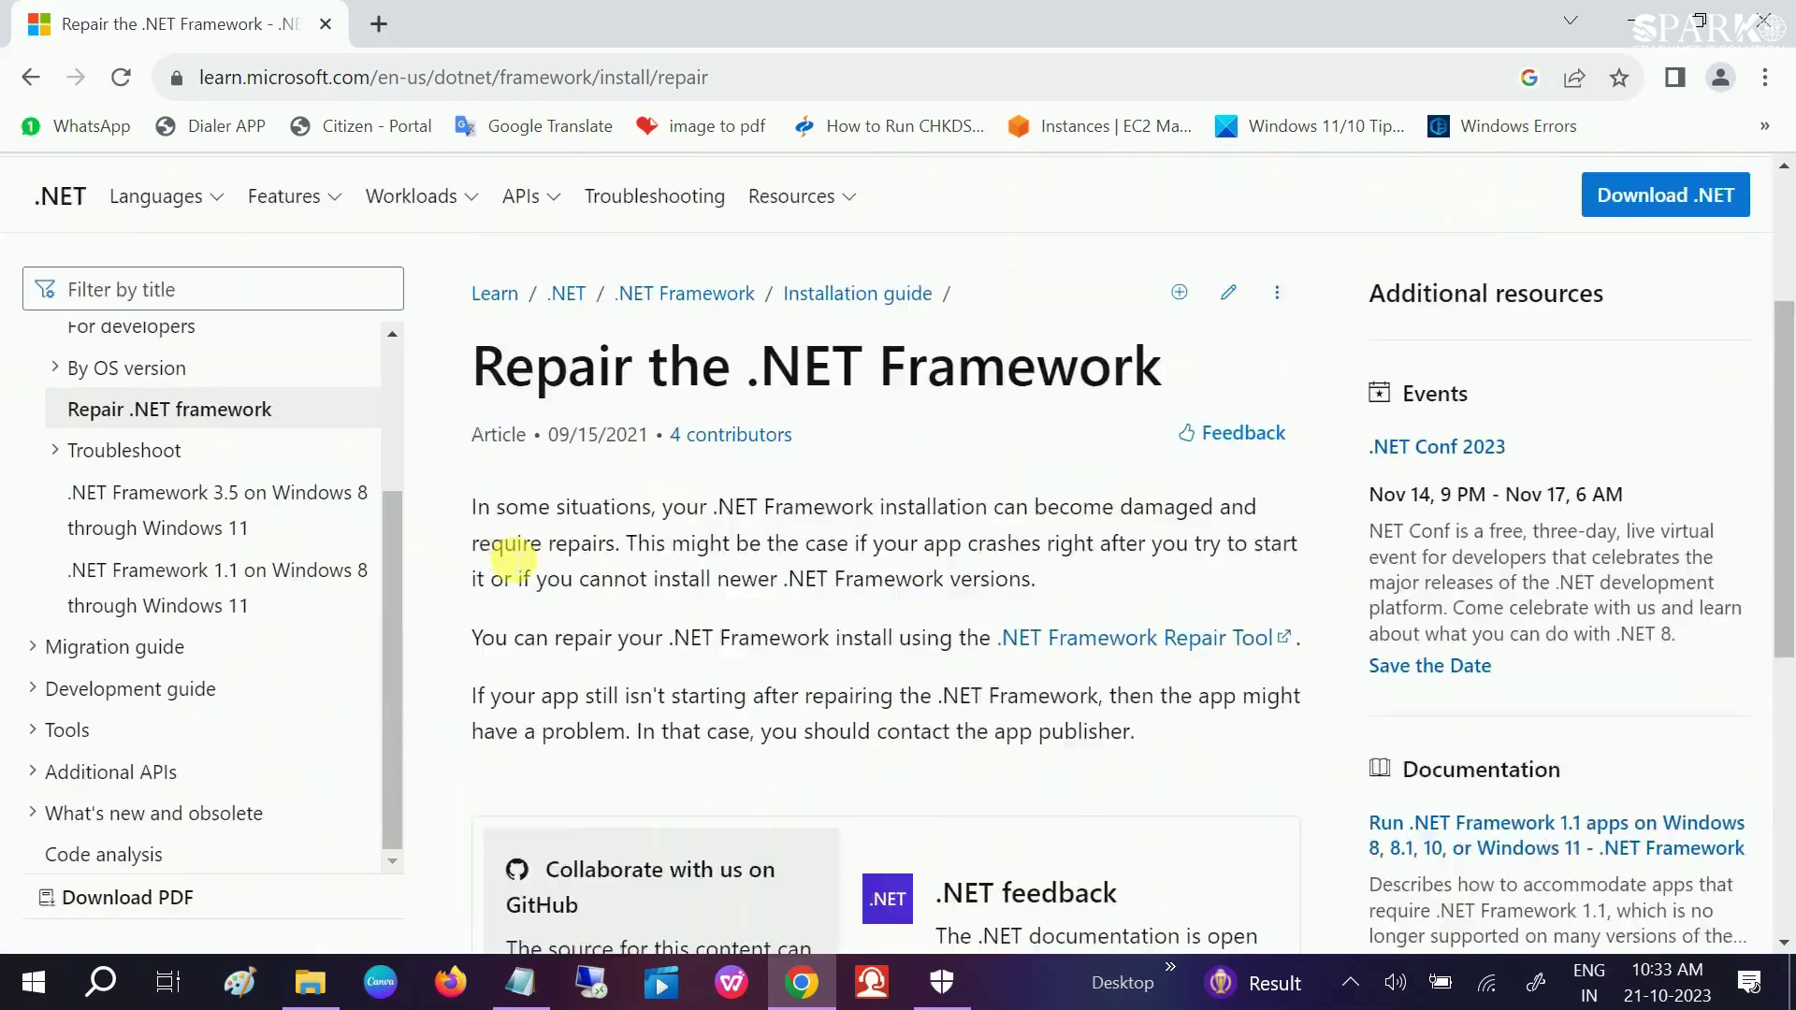
pyautogui.scroll(-3, 513, 556)
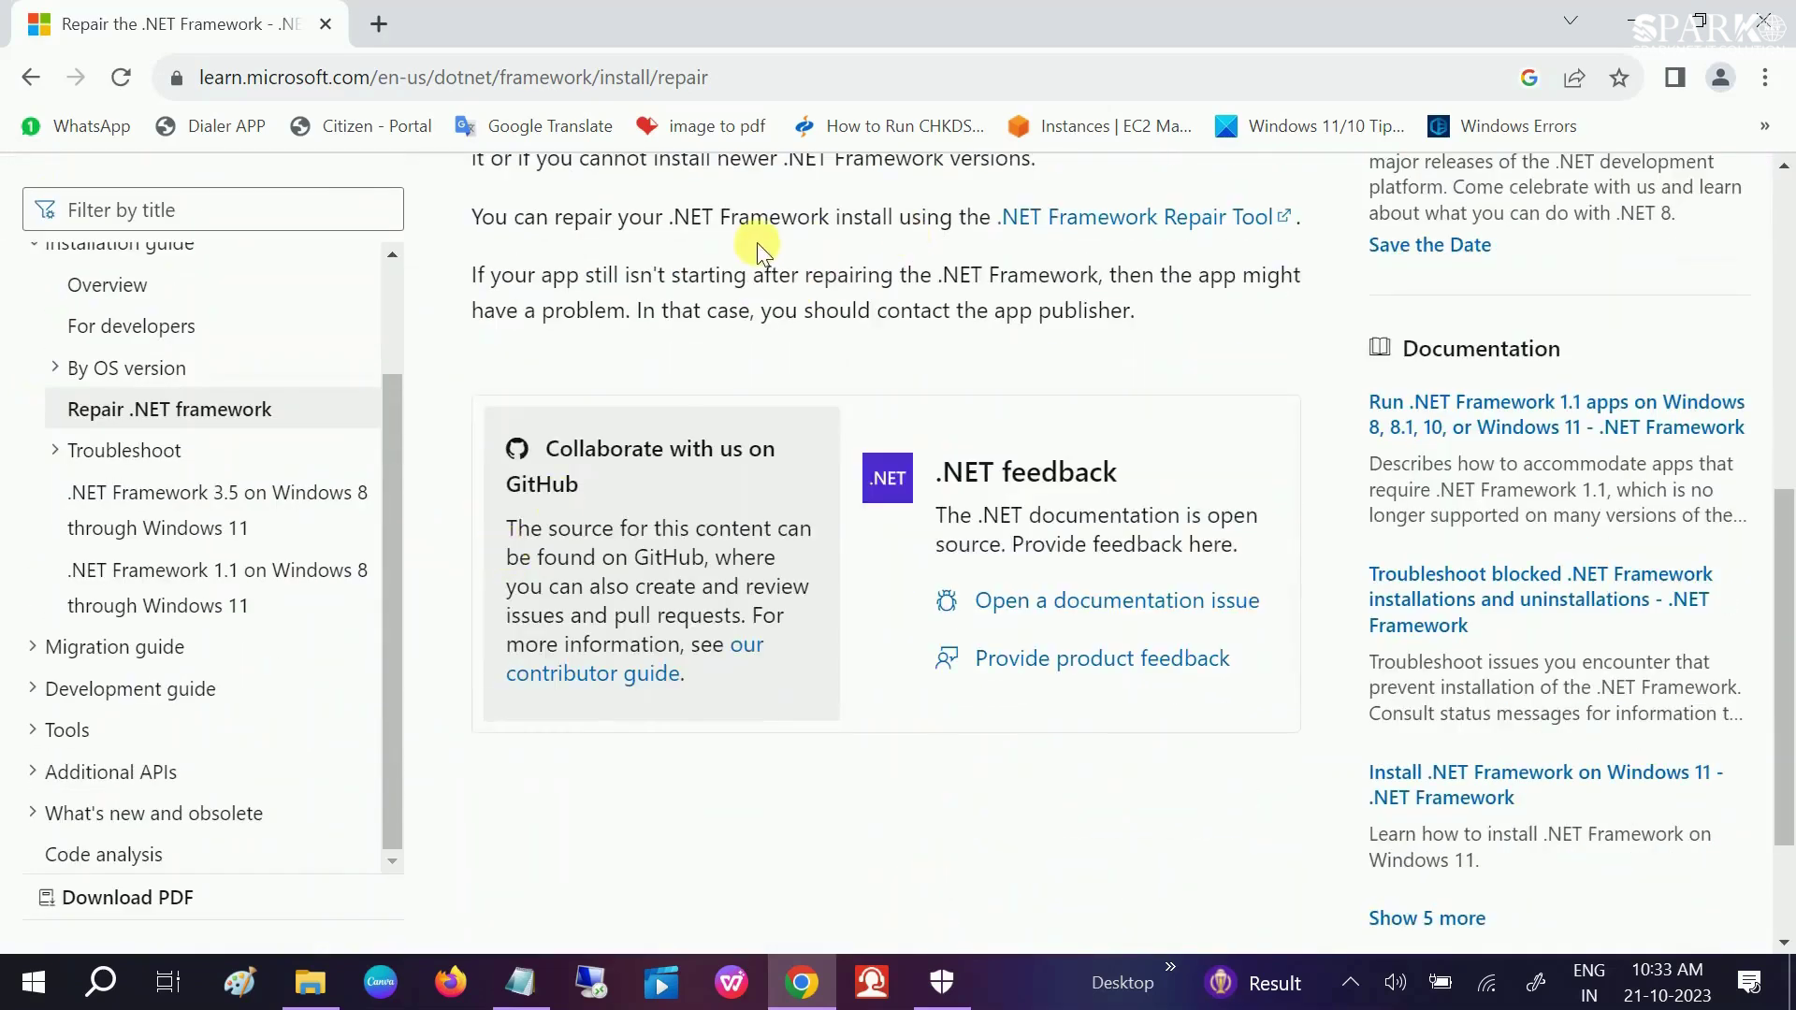
pyautogui.moveTo(473, 218); pyautogui.dragTo(746, 225)
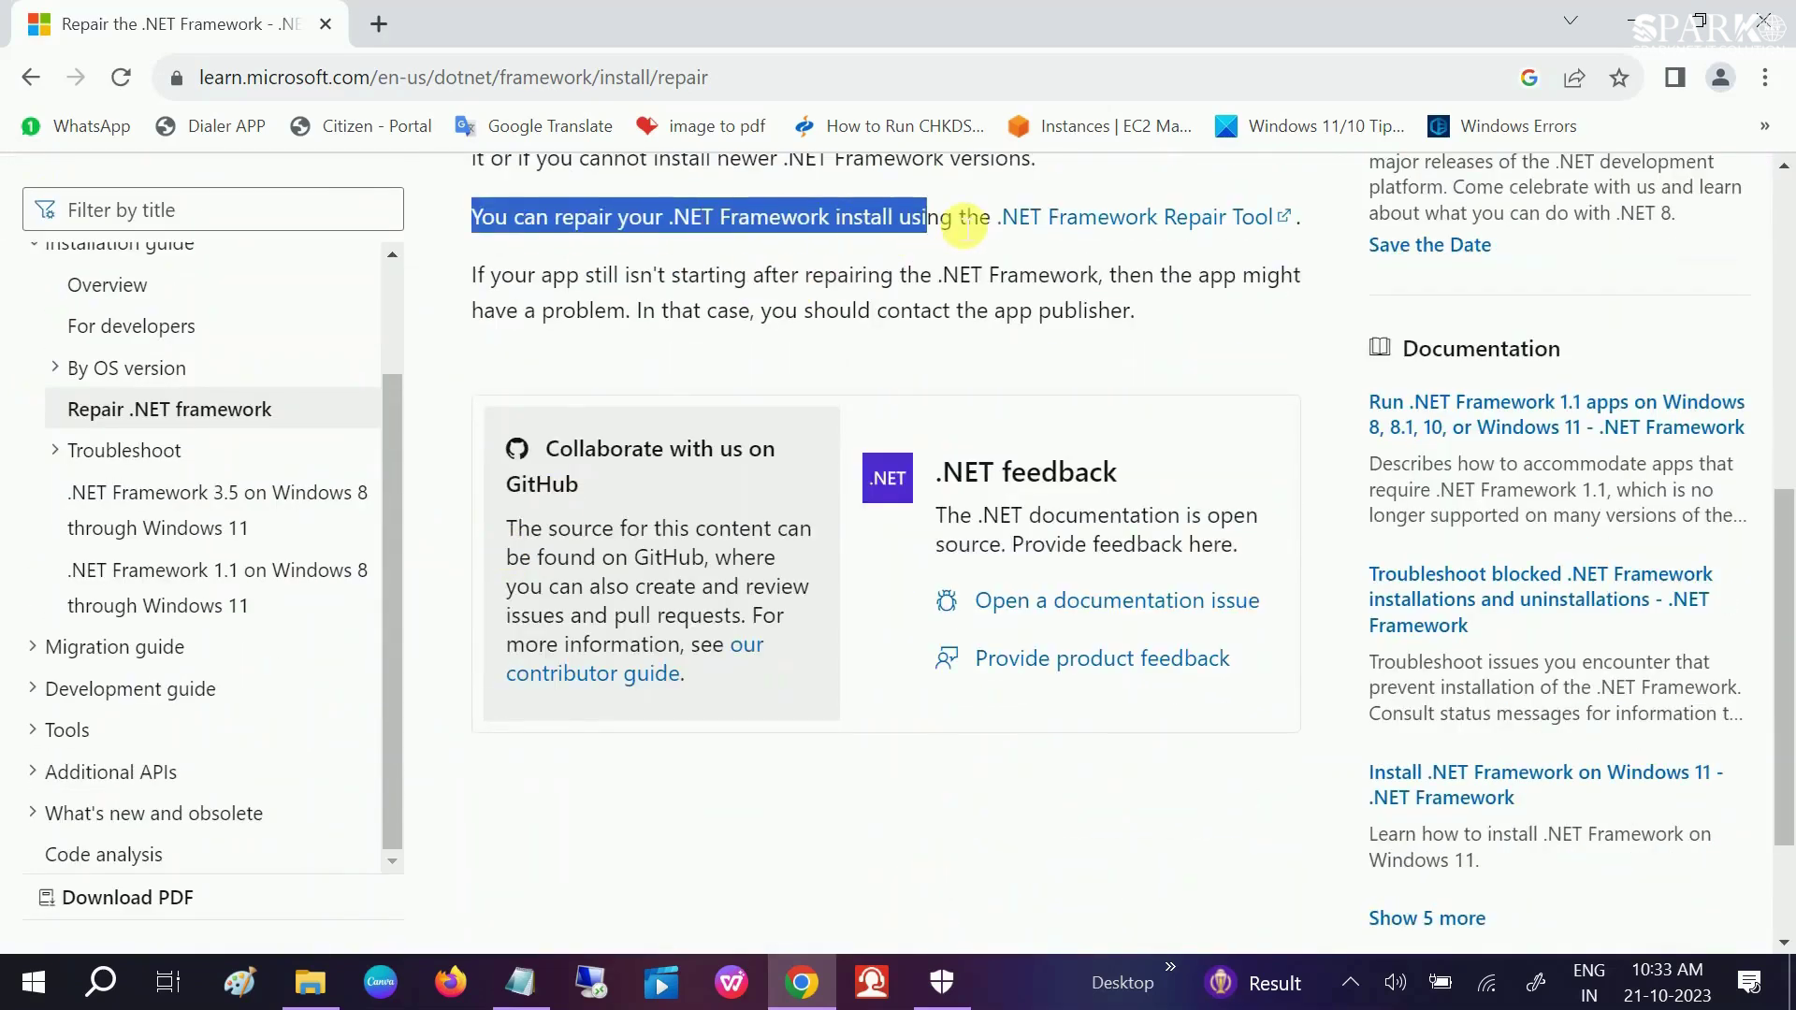
pyautogui.moveTo(964, 225); pyautogui.dragTo(1135, 224)
# Step: Download NetFxRepairTool, accept its license, apply the Windows Installer service fixes and finish
pyautogui.click(1135, 225)
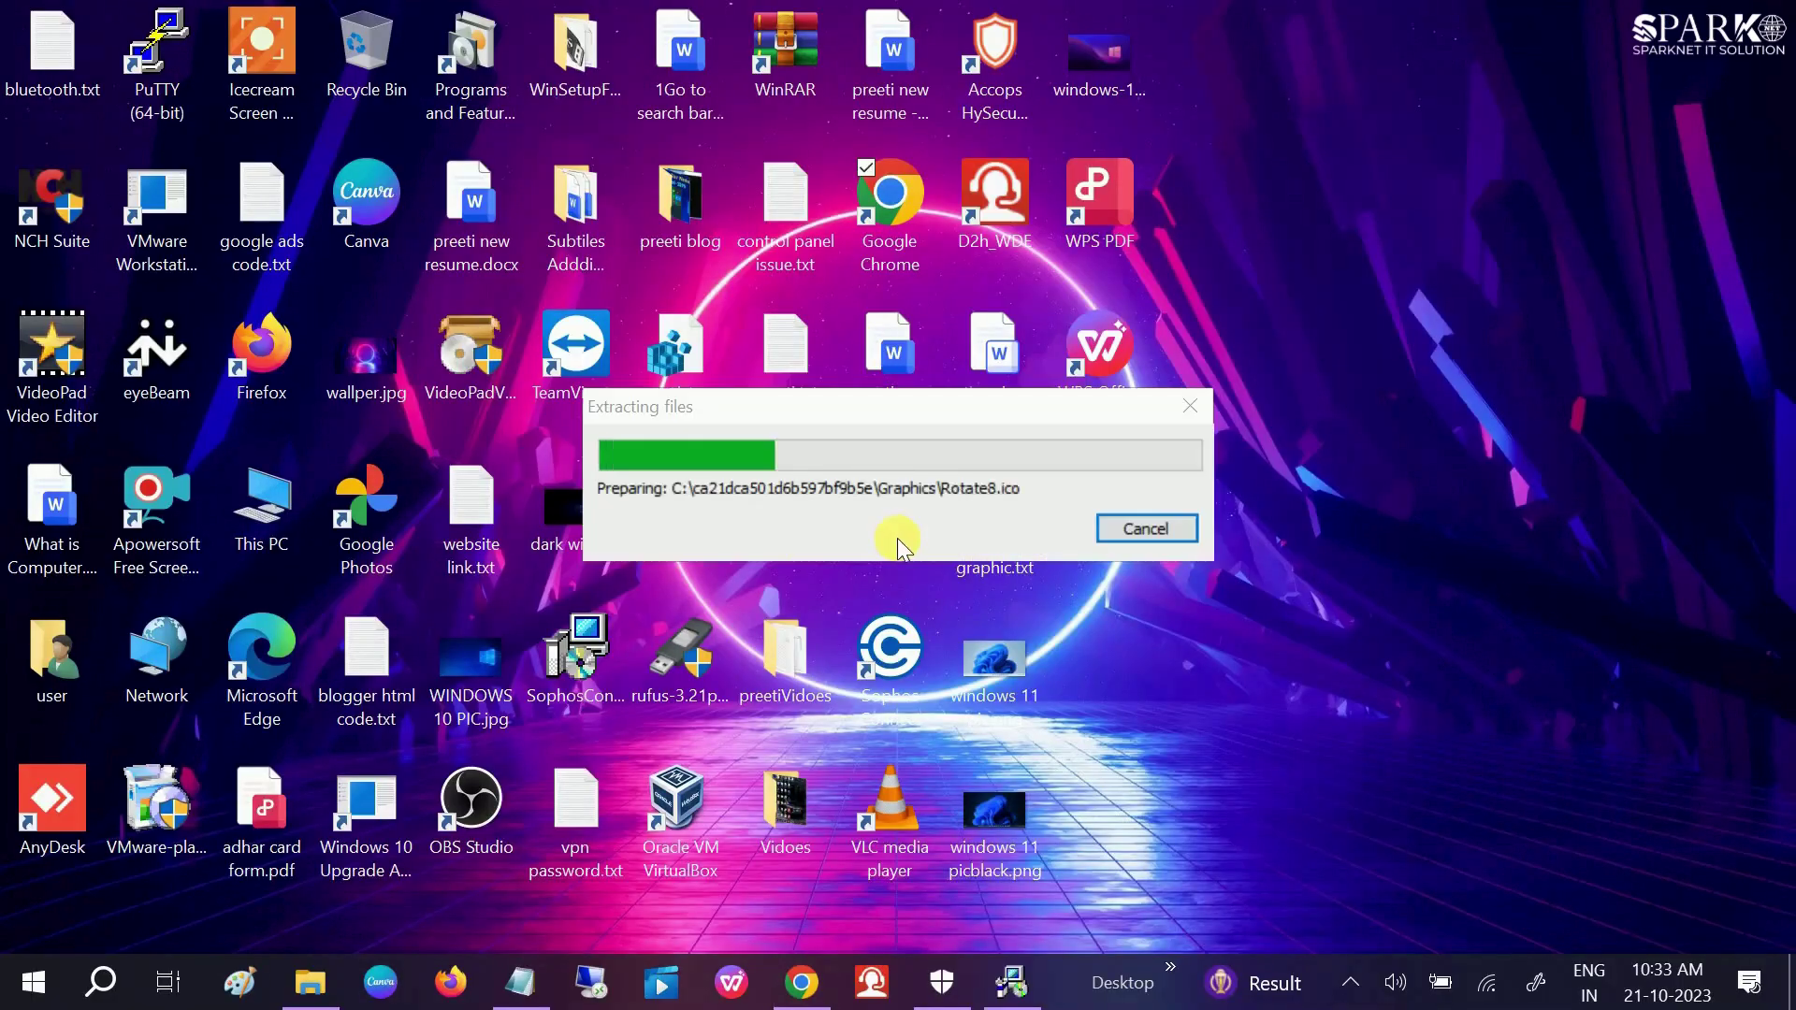
pyautogui.click(622, 699)
pyautogui.click(986, 779)
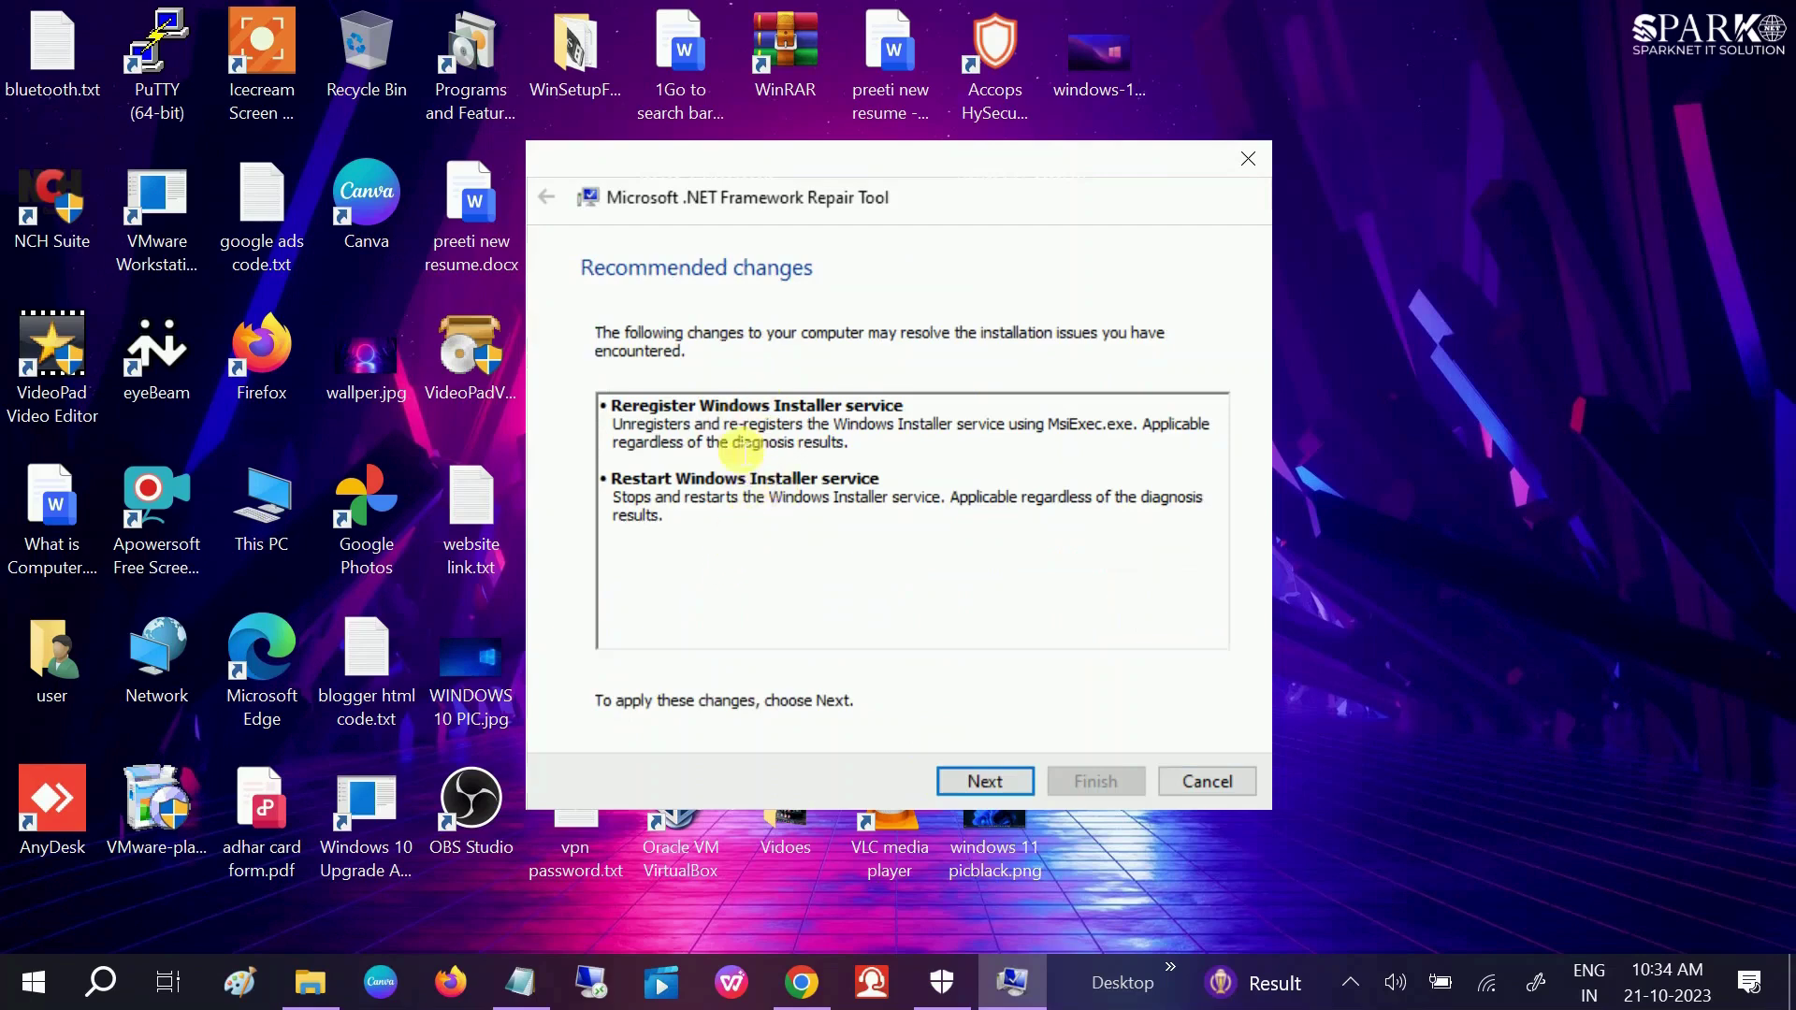
pyautogui.click(982, 786)
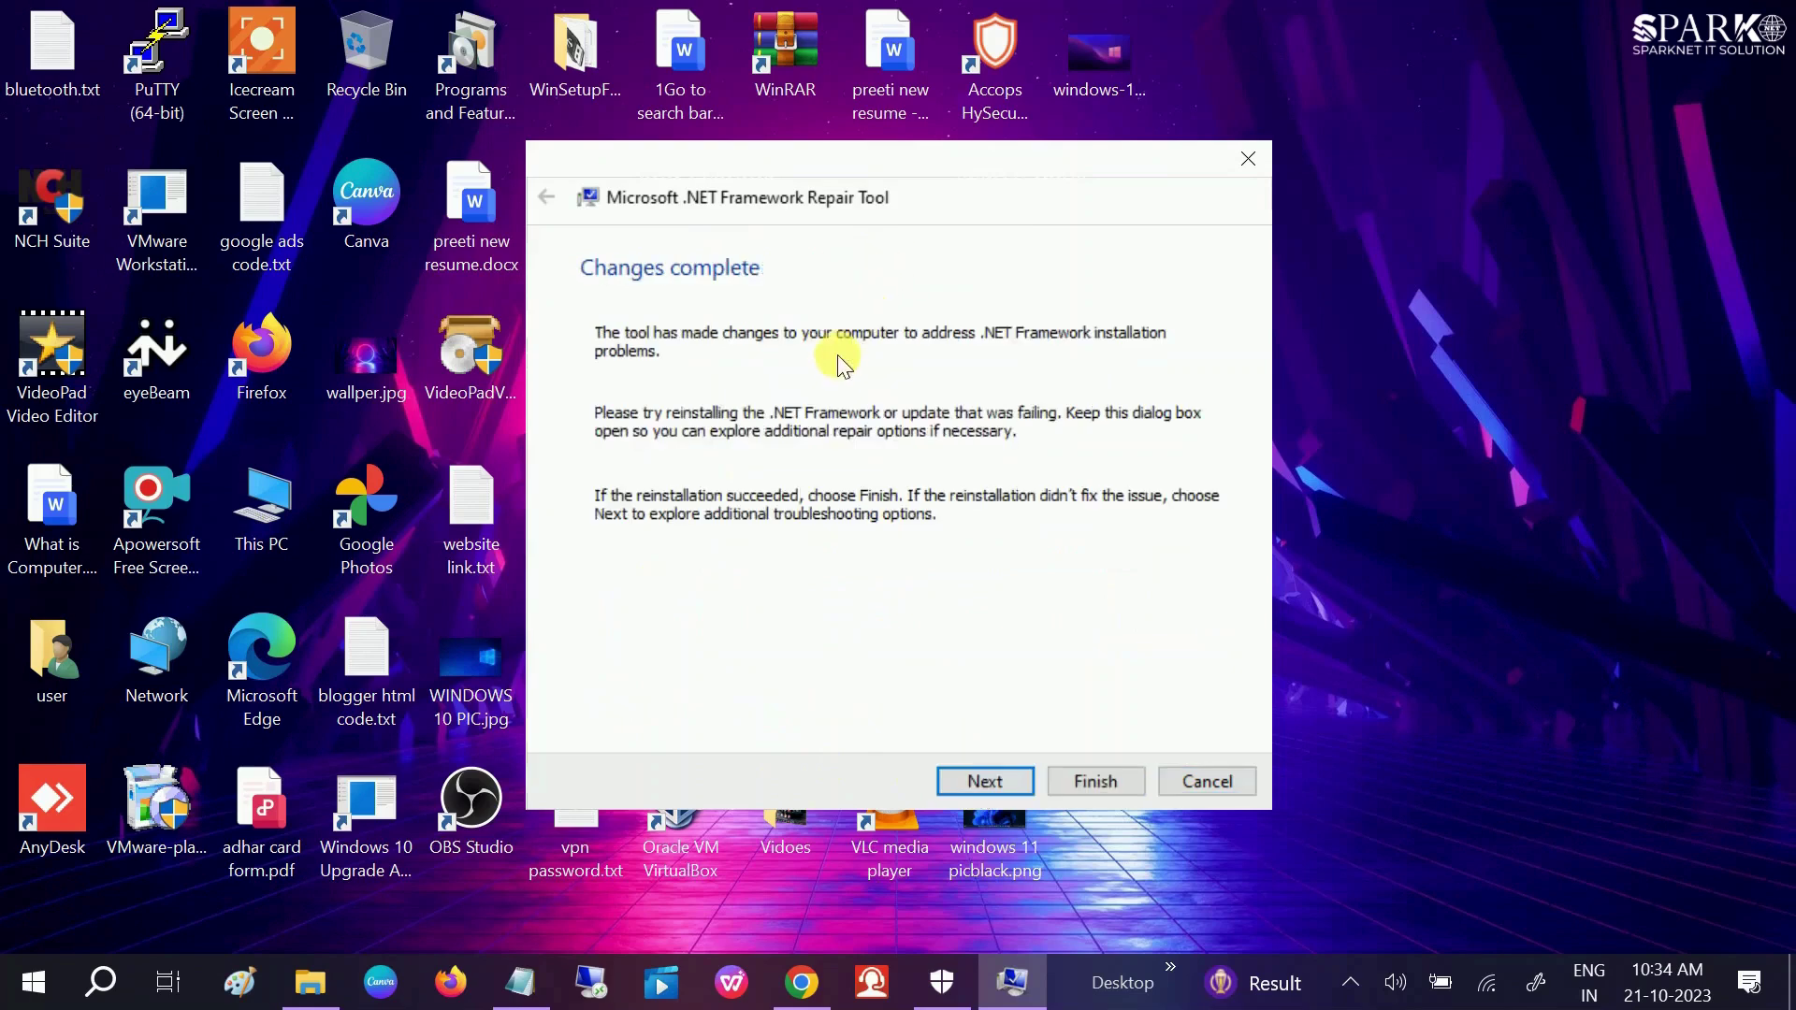
pyautogui.click(997, 782)
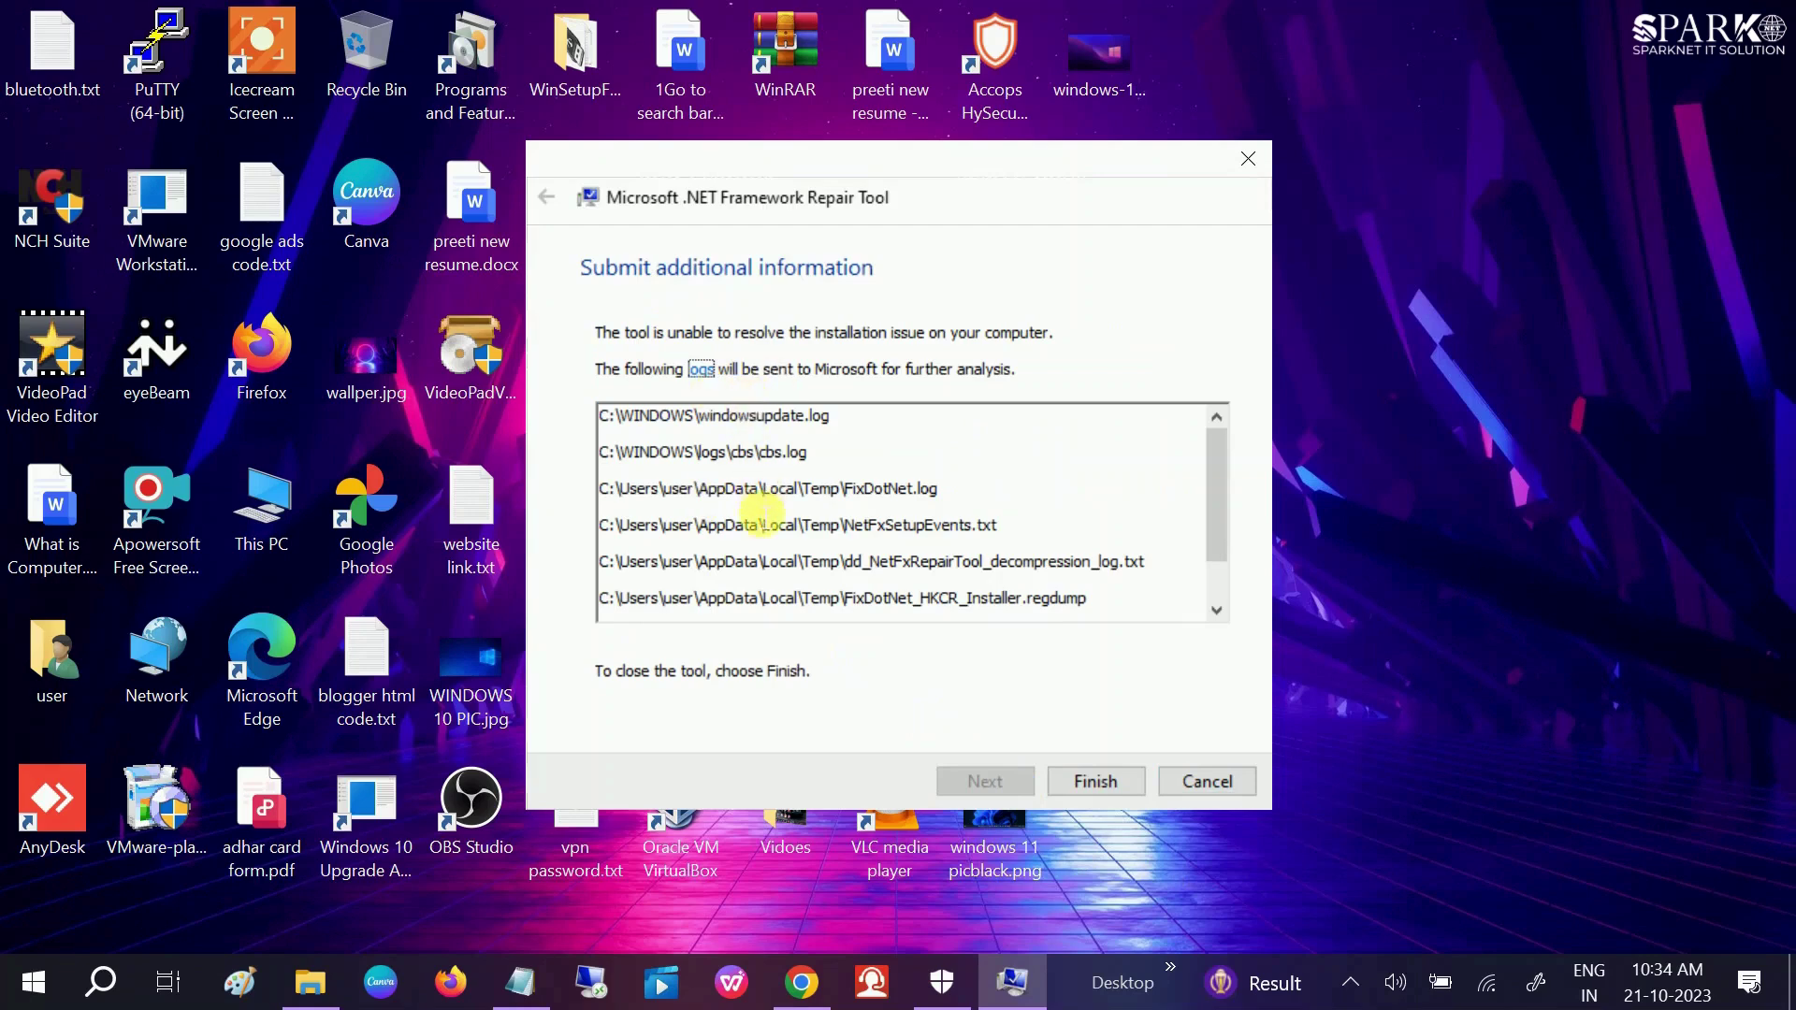
pyautogui.scroll(-2, 758, 514)
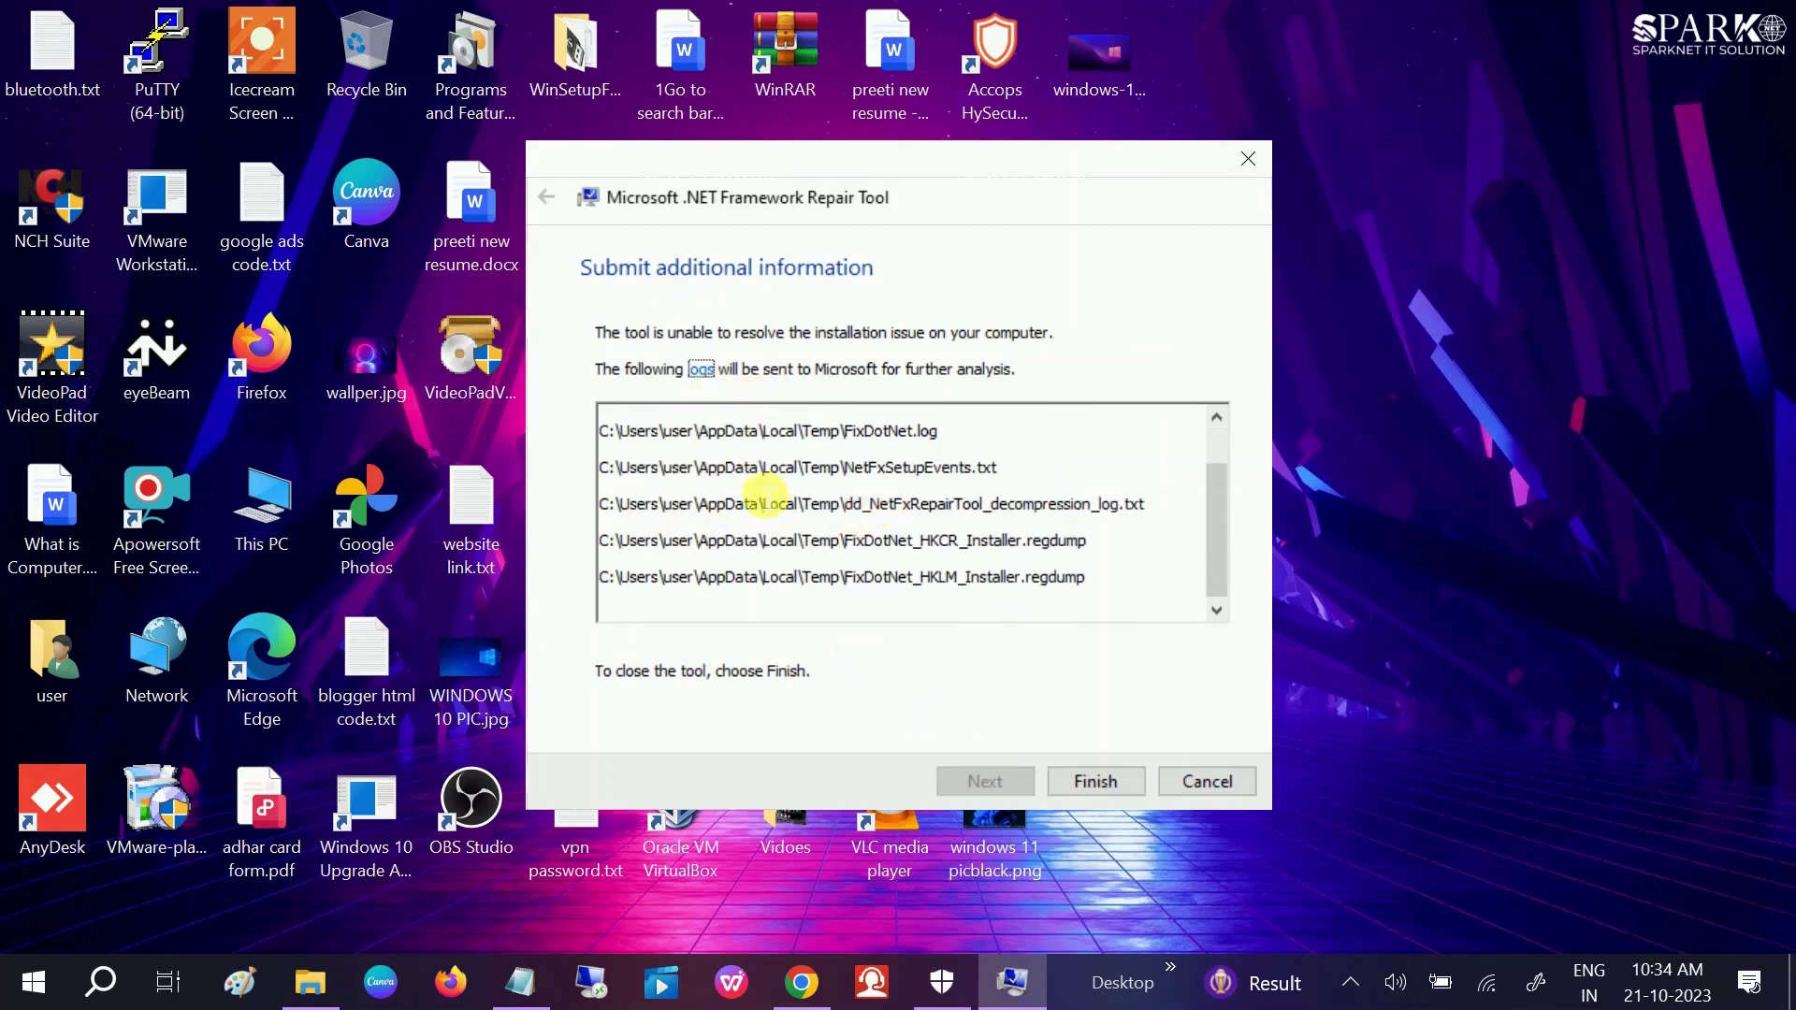
pyautogui.scroll(2, 714, 505)
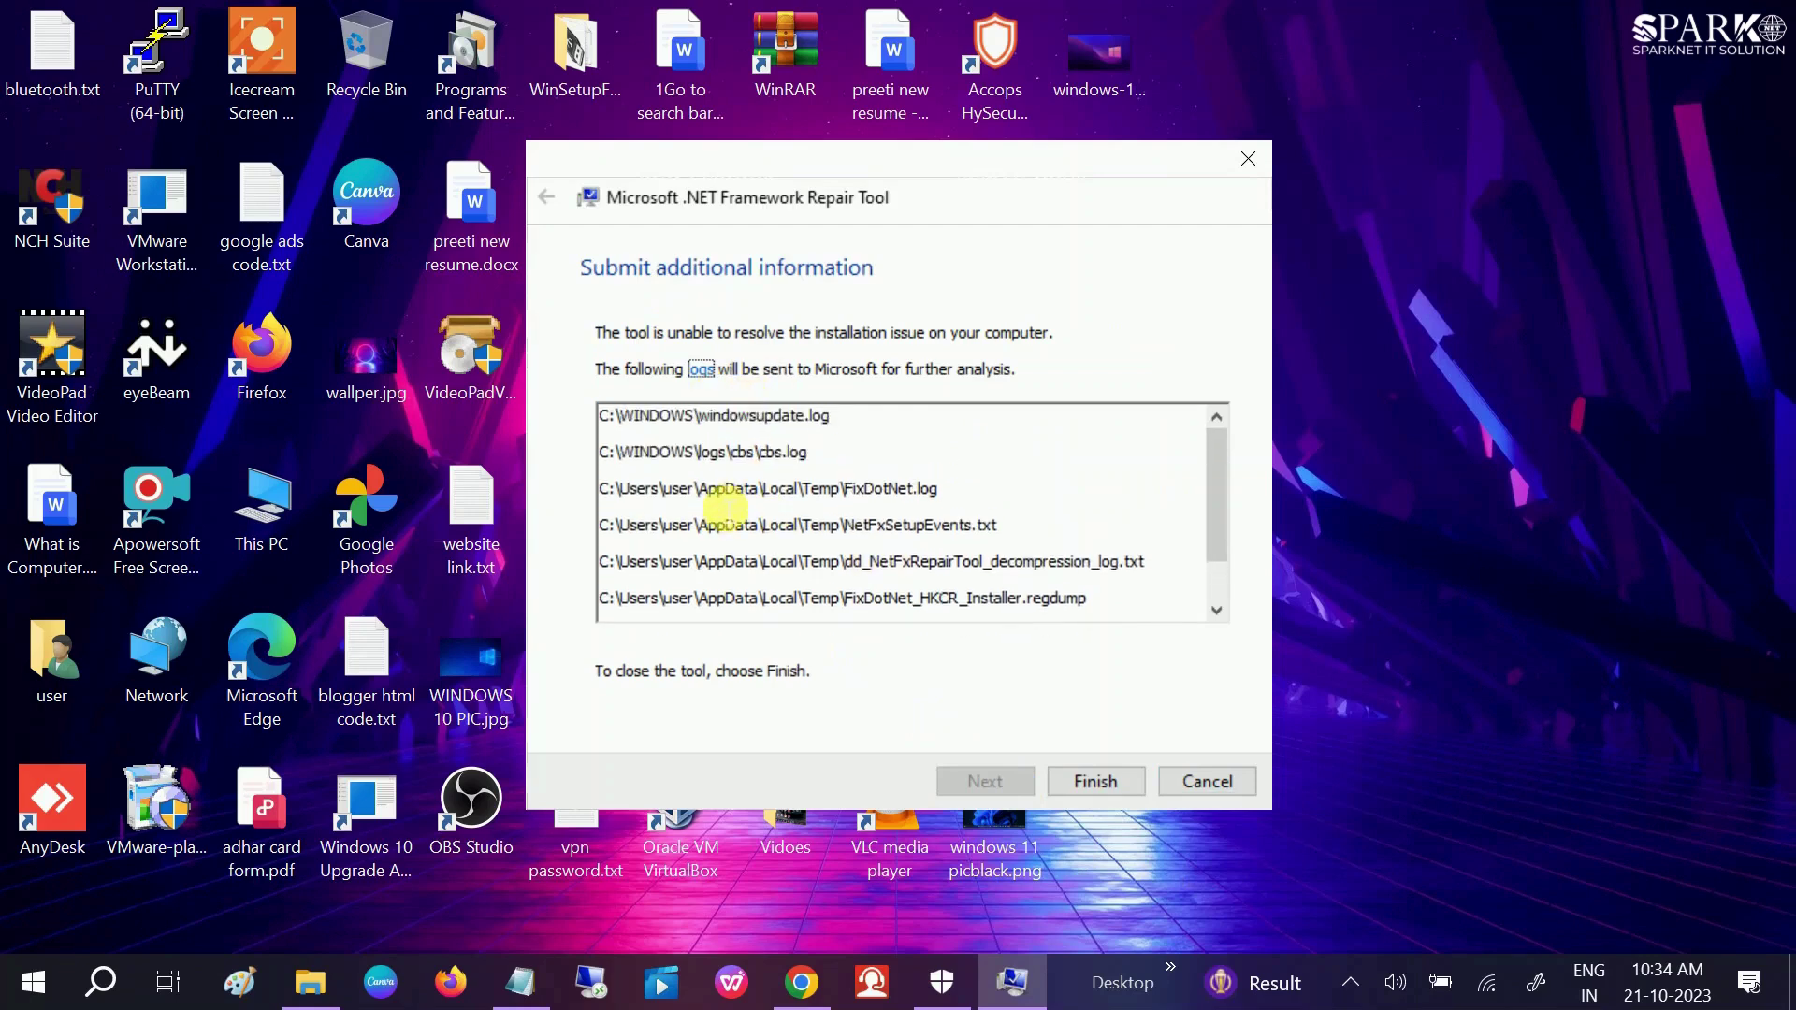
pyautogui.click(1114, 778)
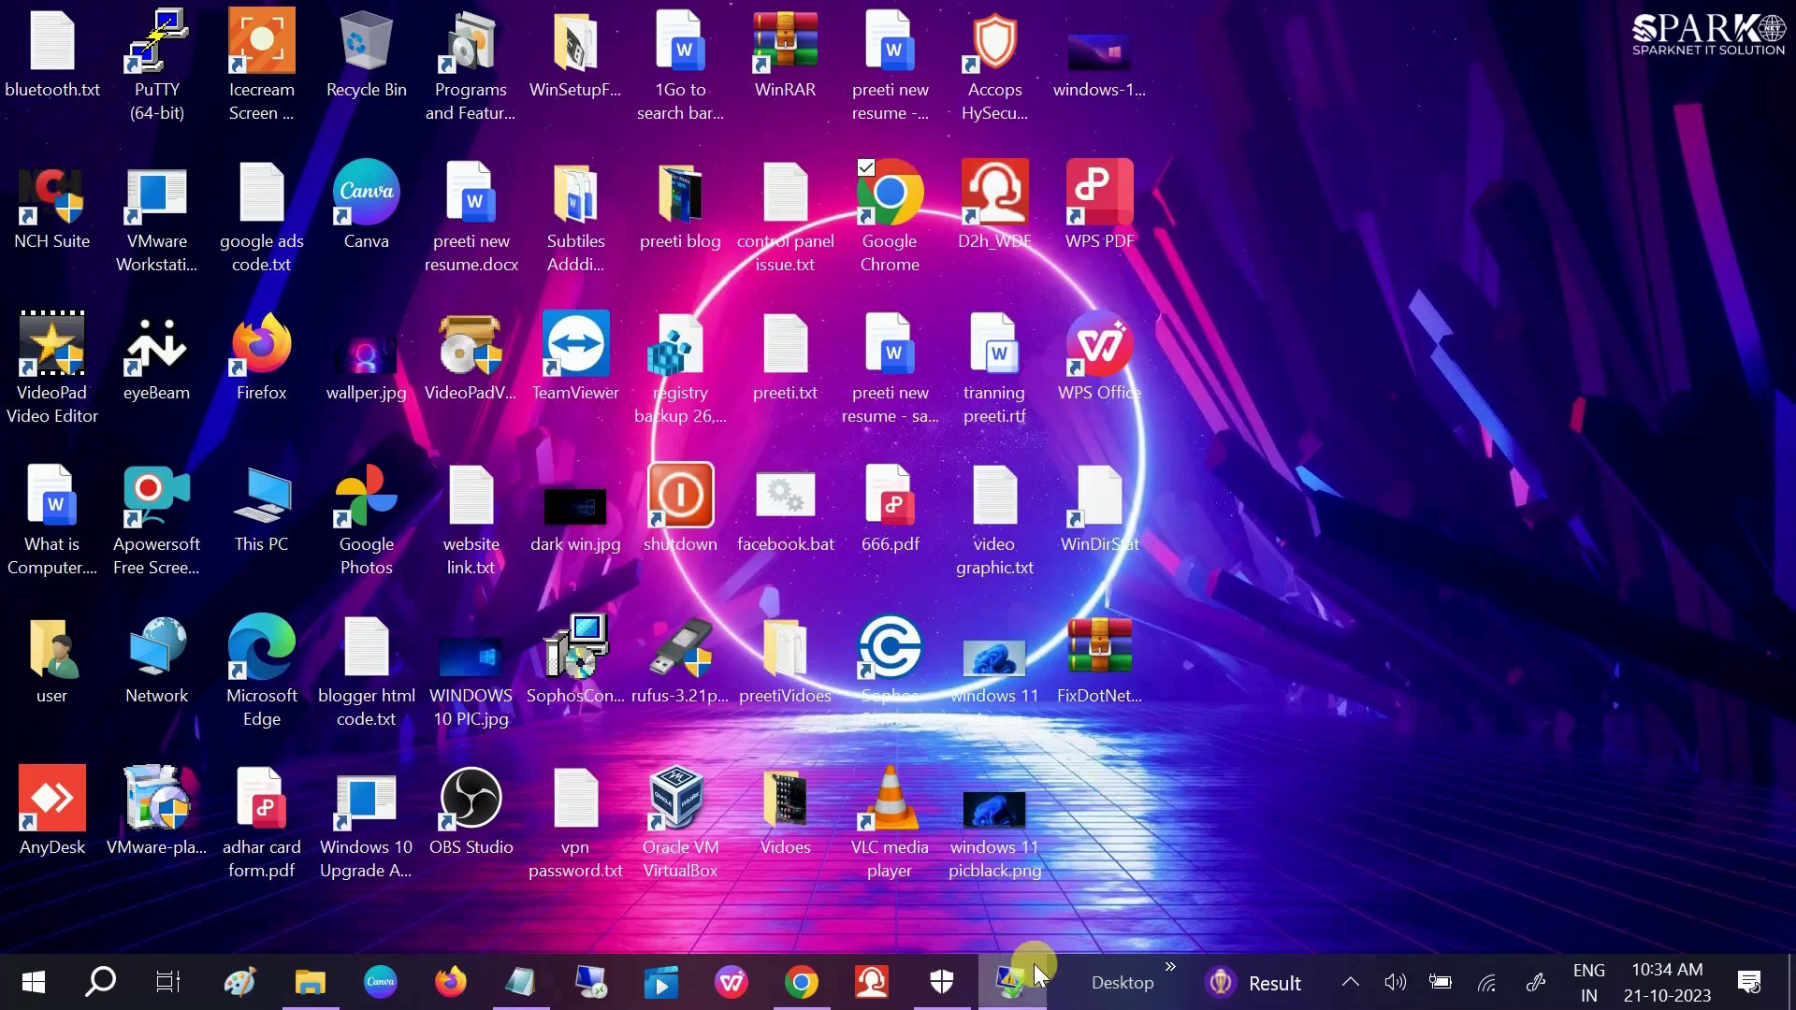
# Step: Search Google for 'direct x' and download dxwebsetup.exe from Microsoft's DirectX End-User Runtime page
pyautogui.click(1012, 980)
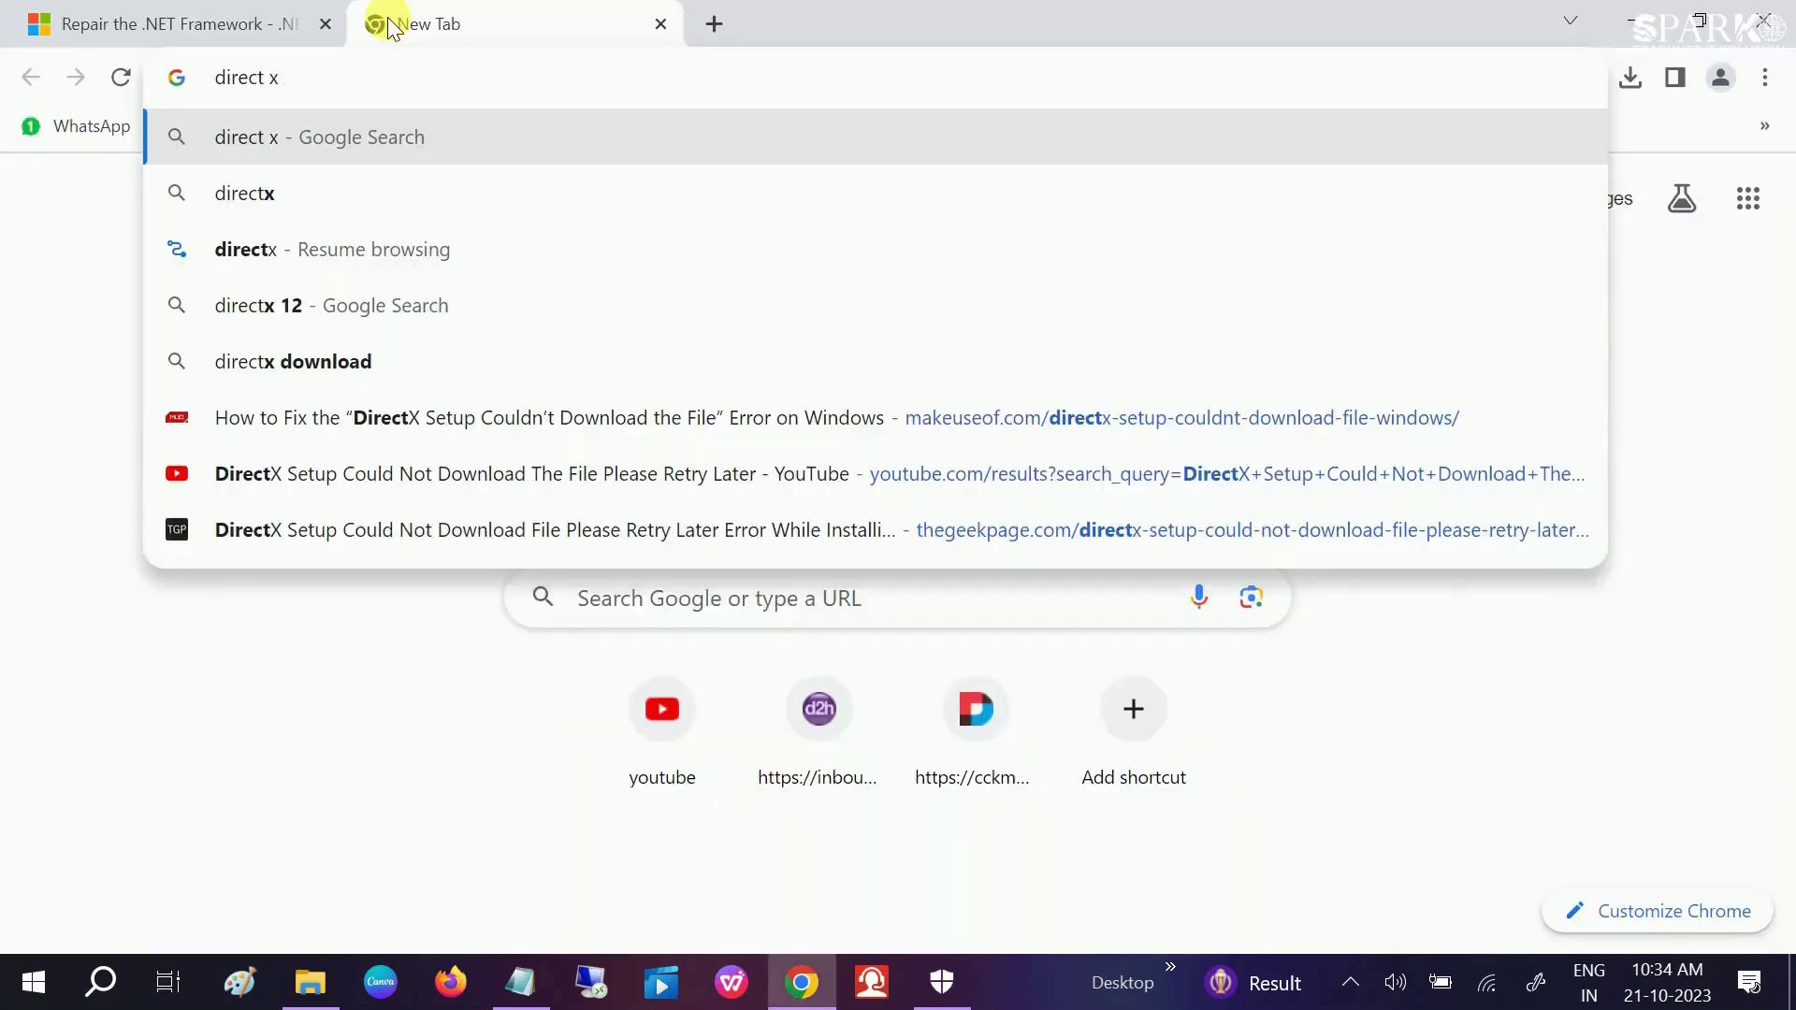
pyautogui.press('Return')
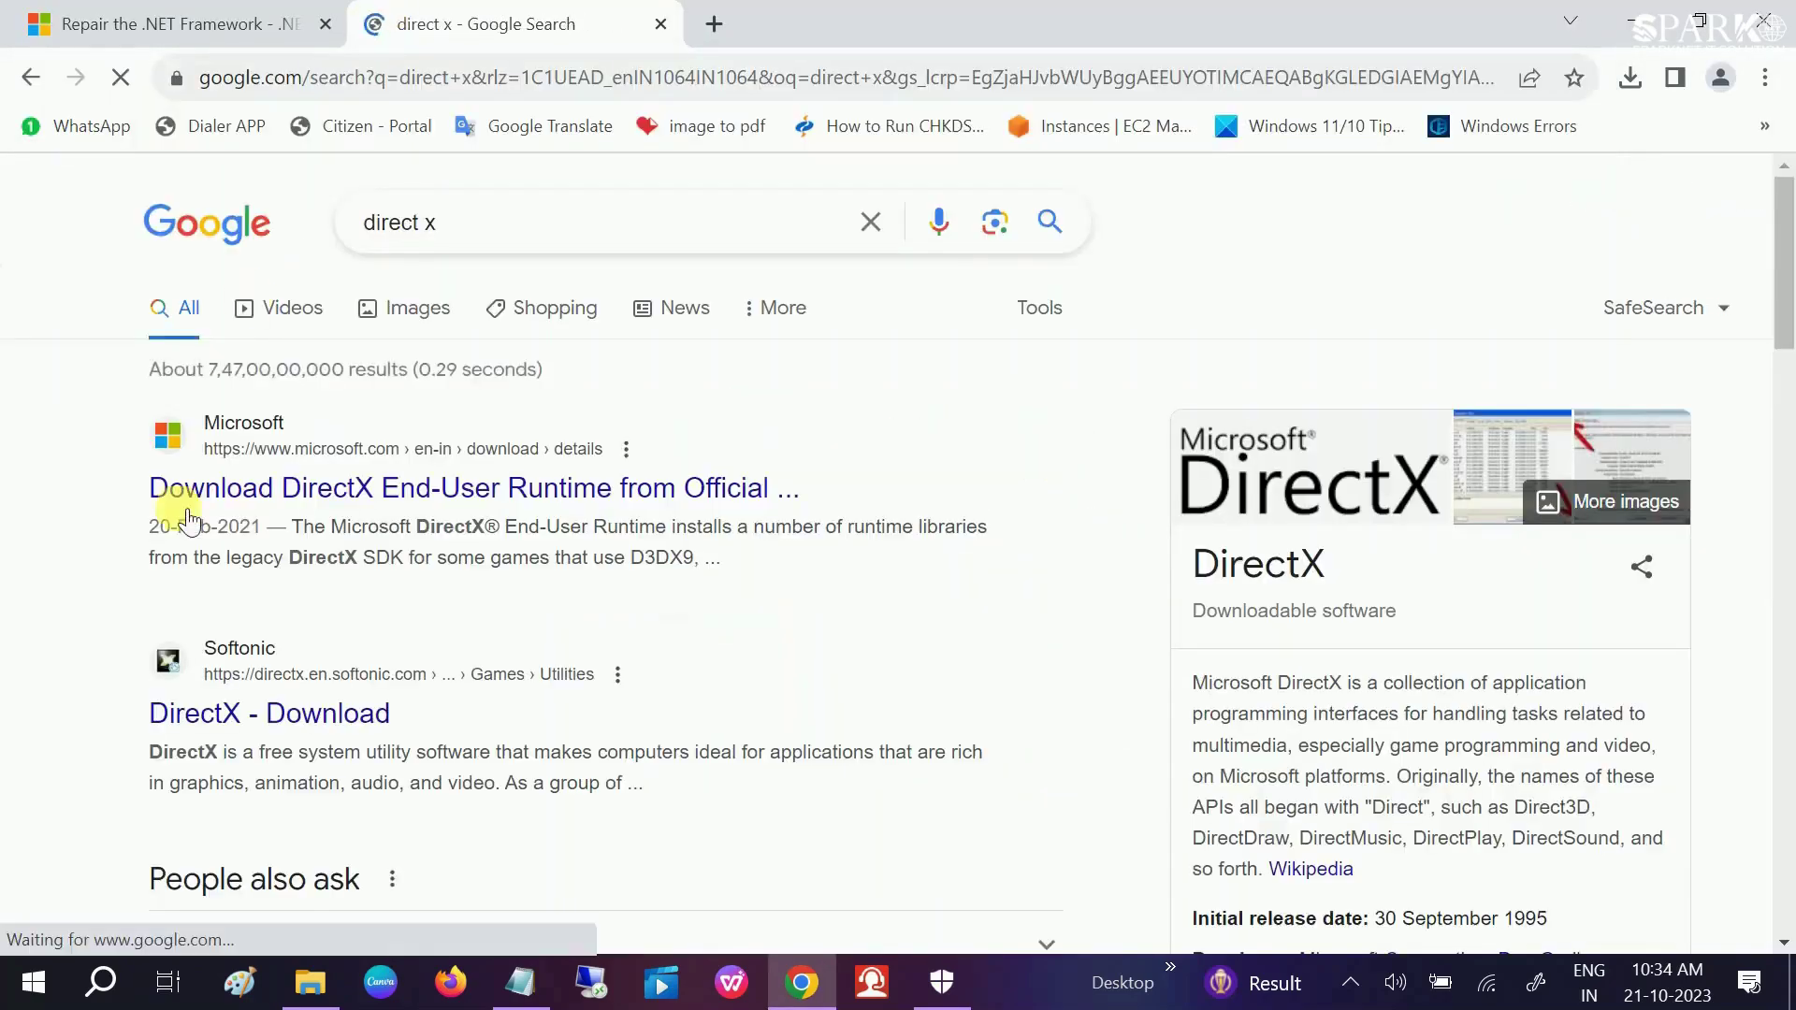
pyautogui.click(379, 494)
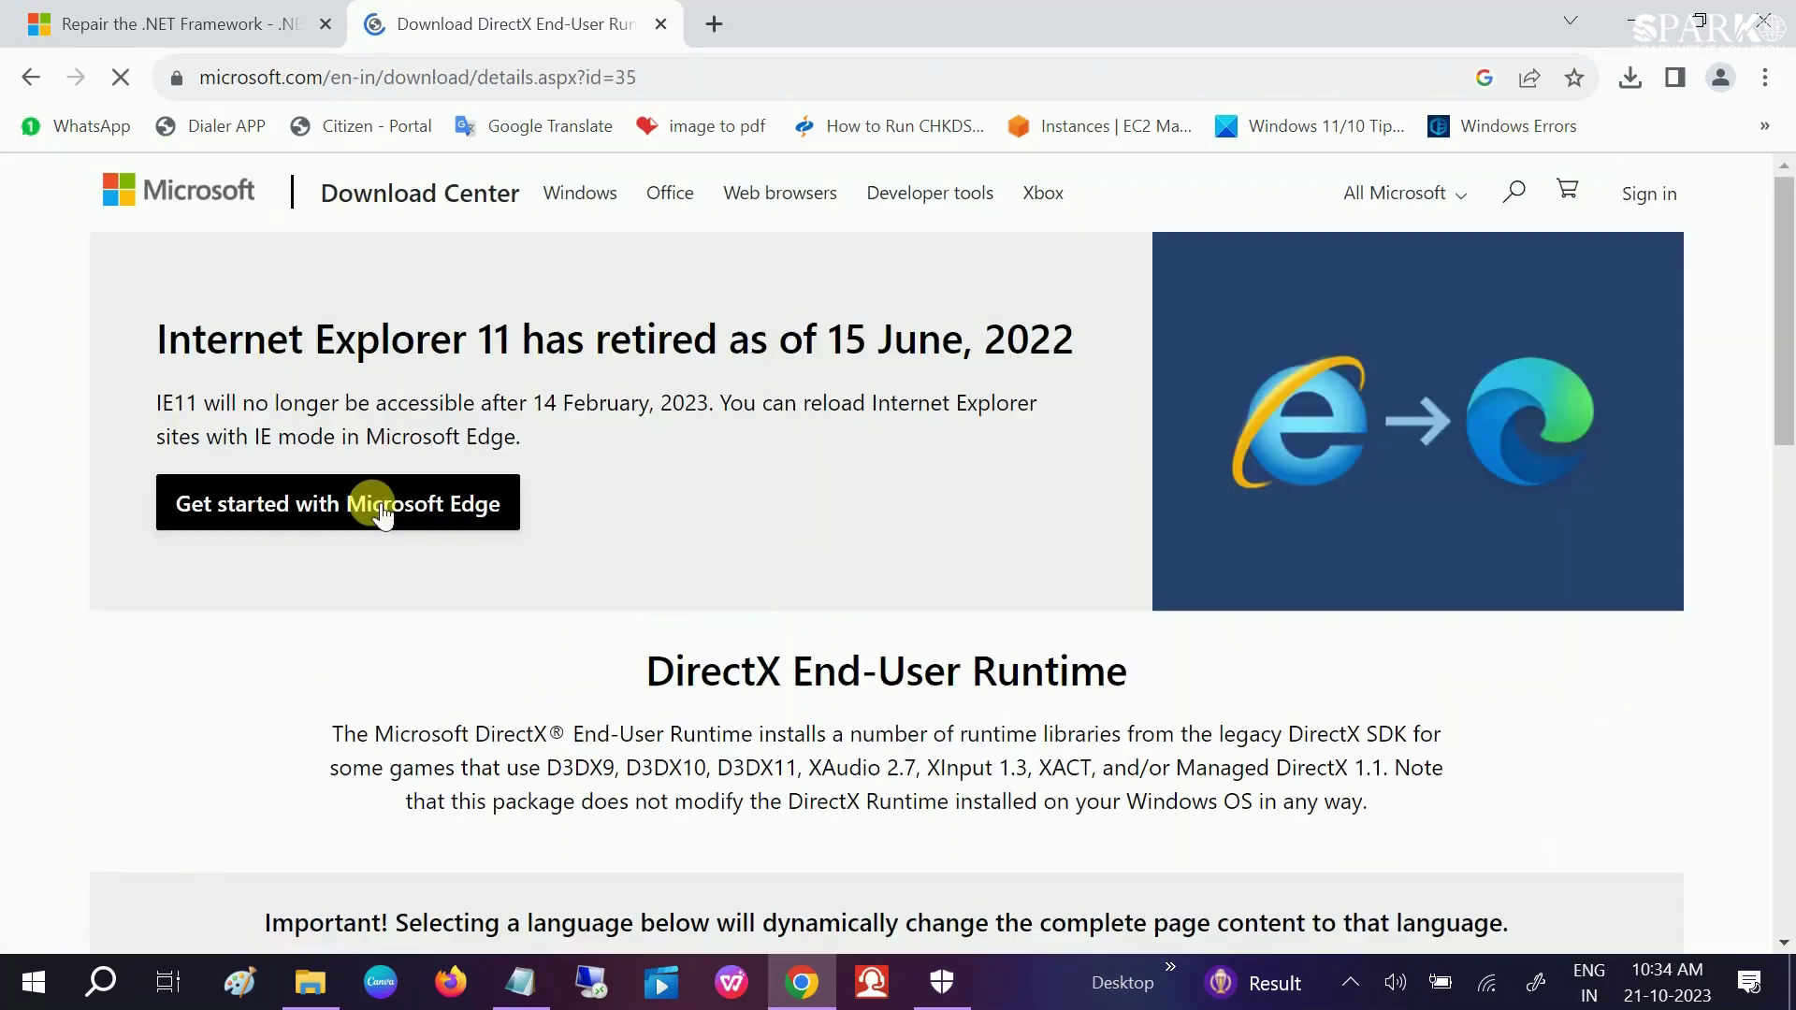
pyautogui.scroll(-5, 428, 731)
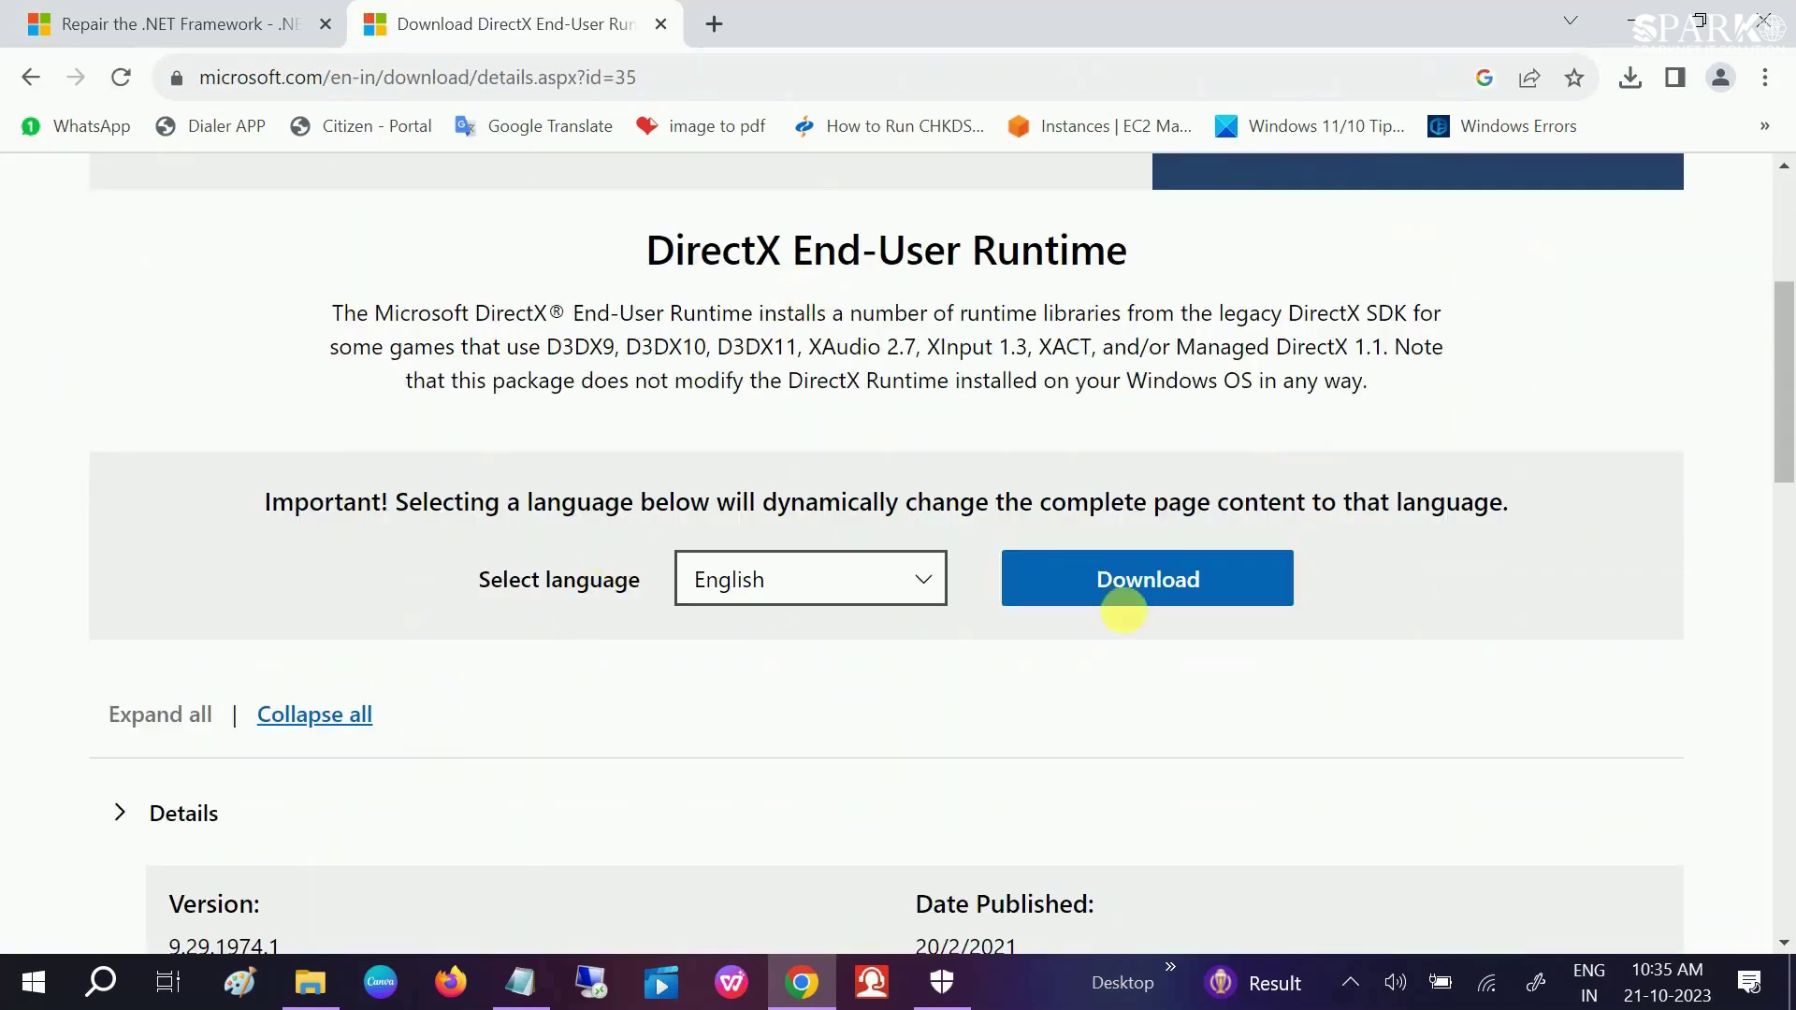
pyautogui.click(1151, 584)
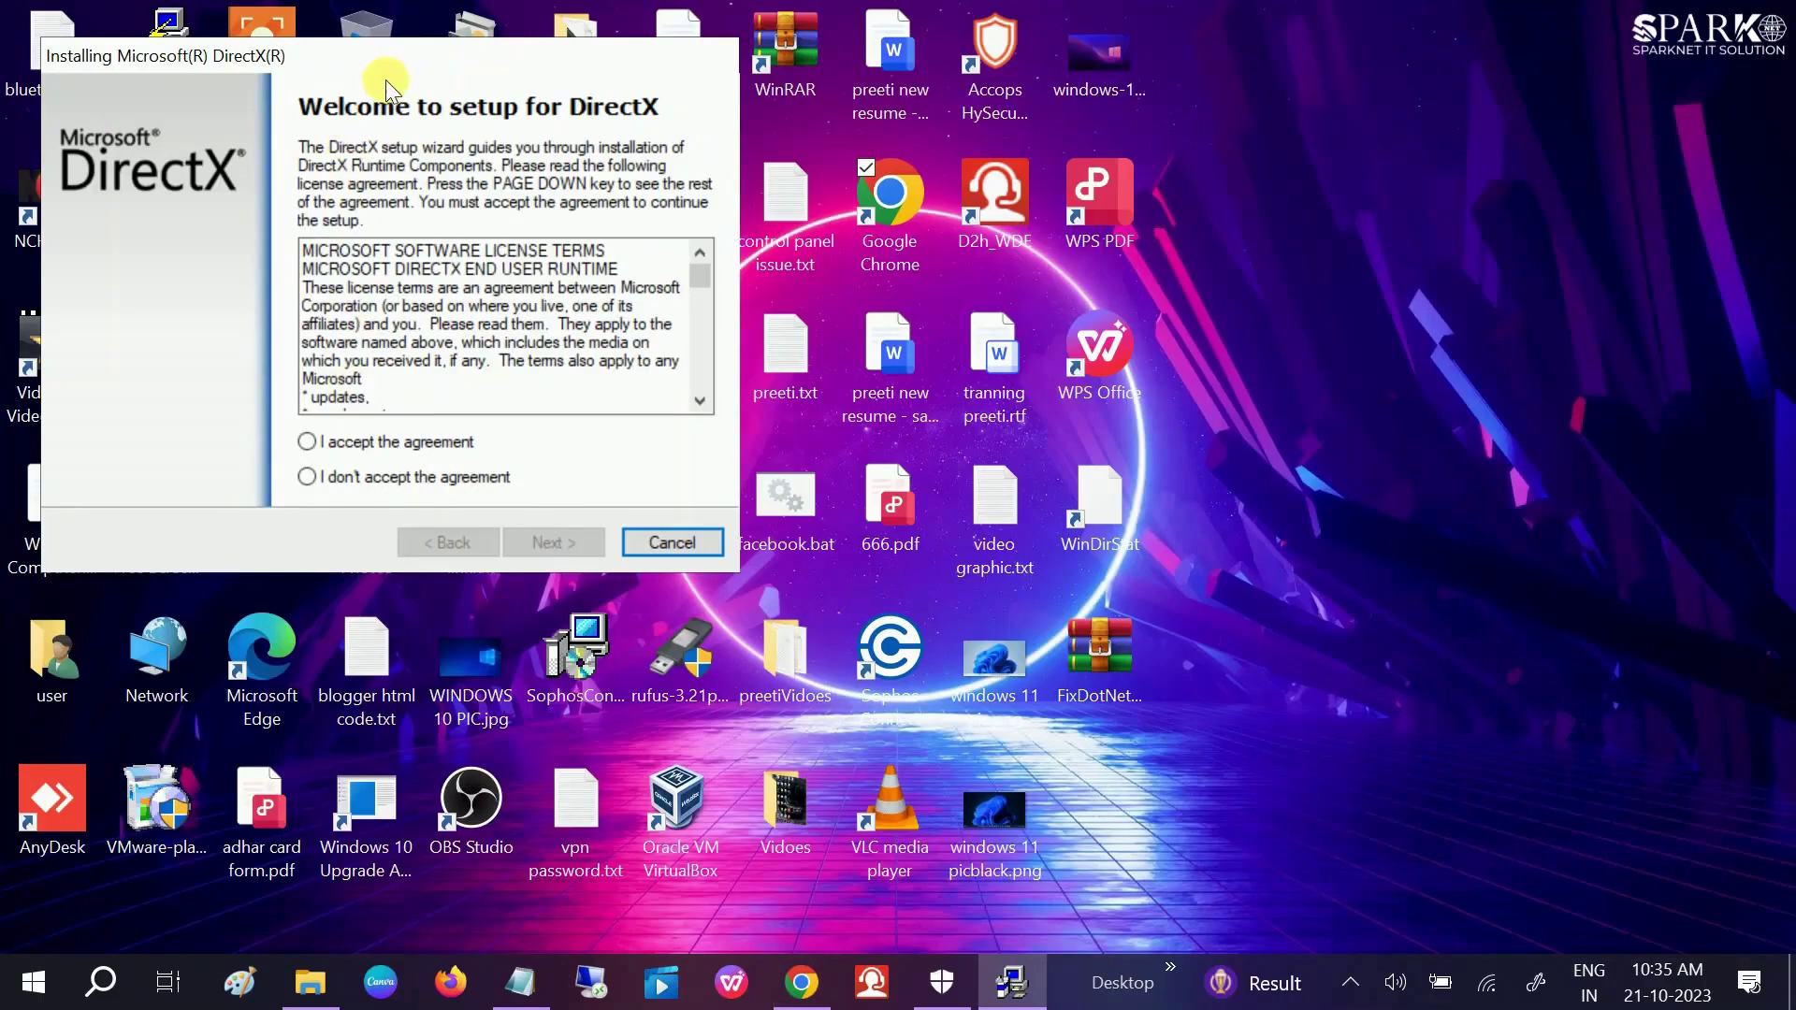
# Step: Accept the DirectX license, start the runtime installation, and search Windows for 'cmd'
pyautogui.moveTo(391, 61); pyautogui.dragTo(957, 119)
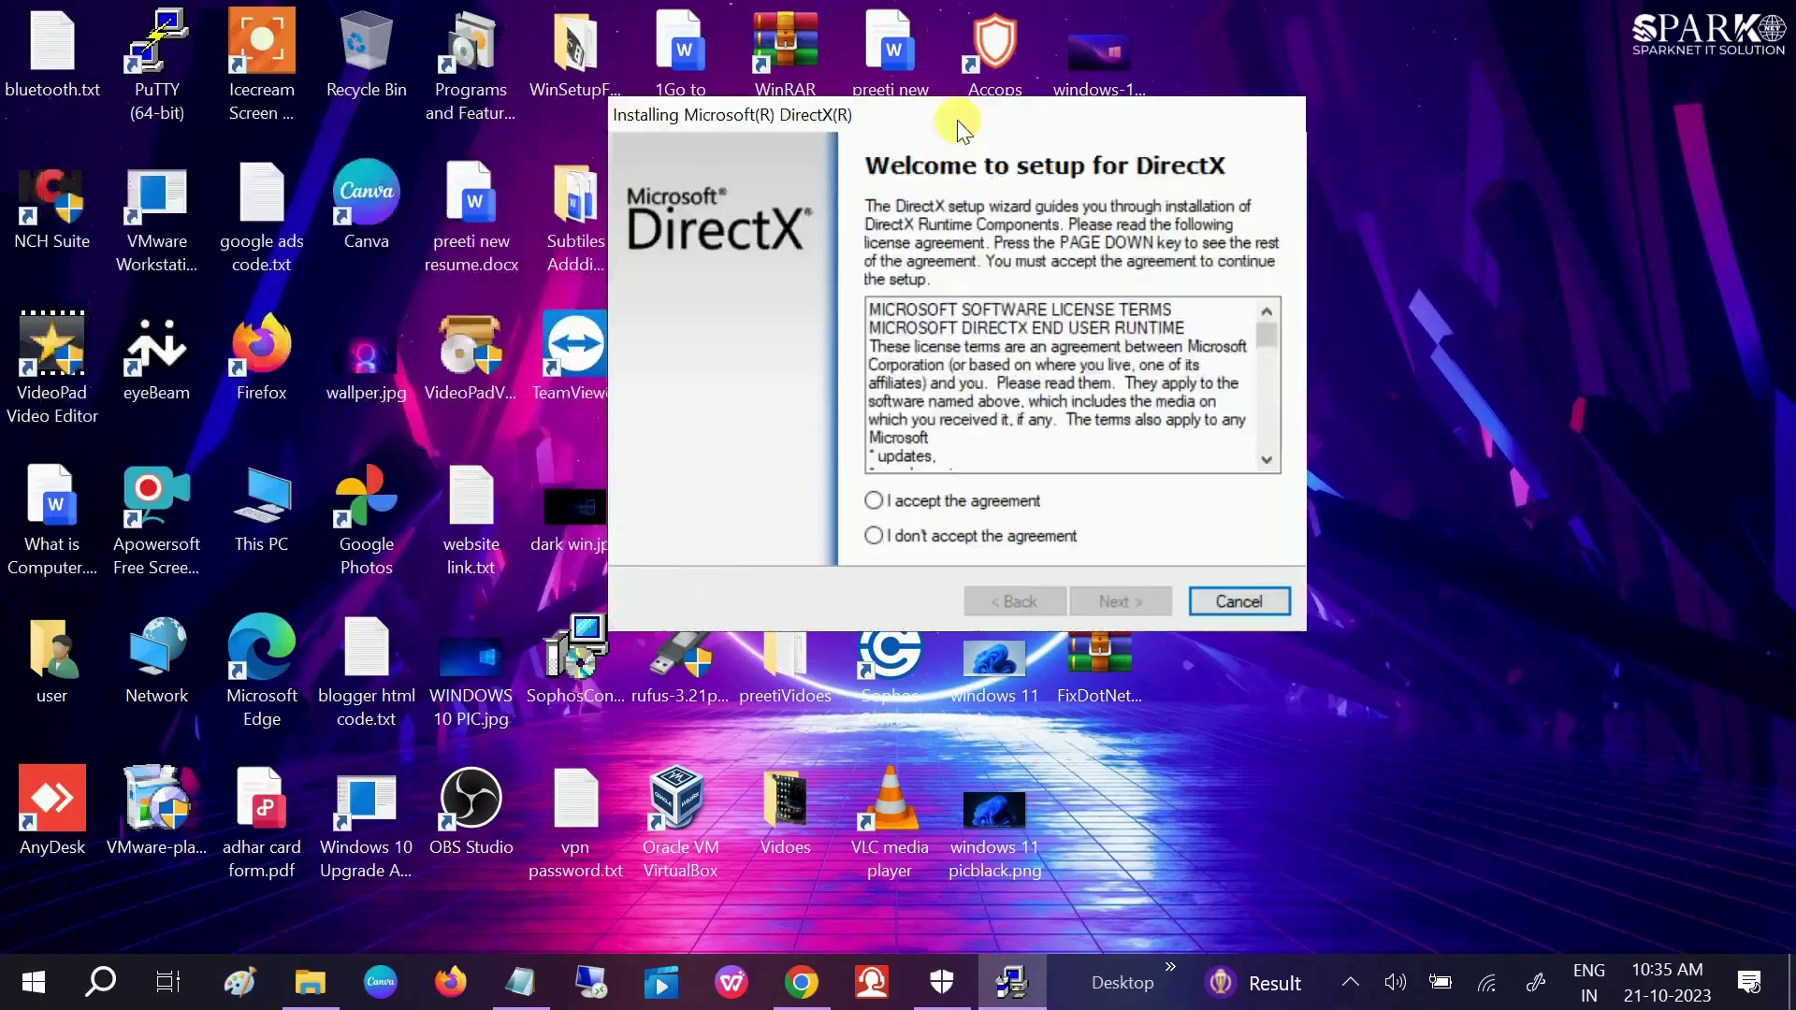
pyautogui.click(875, 501)
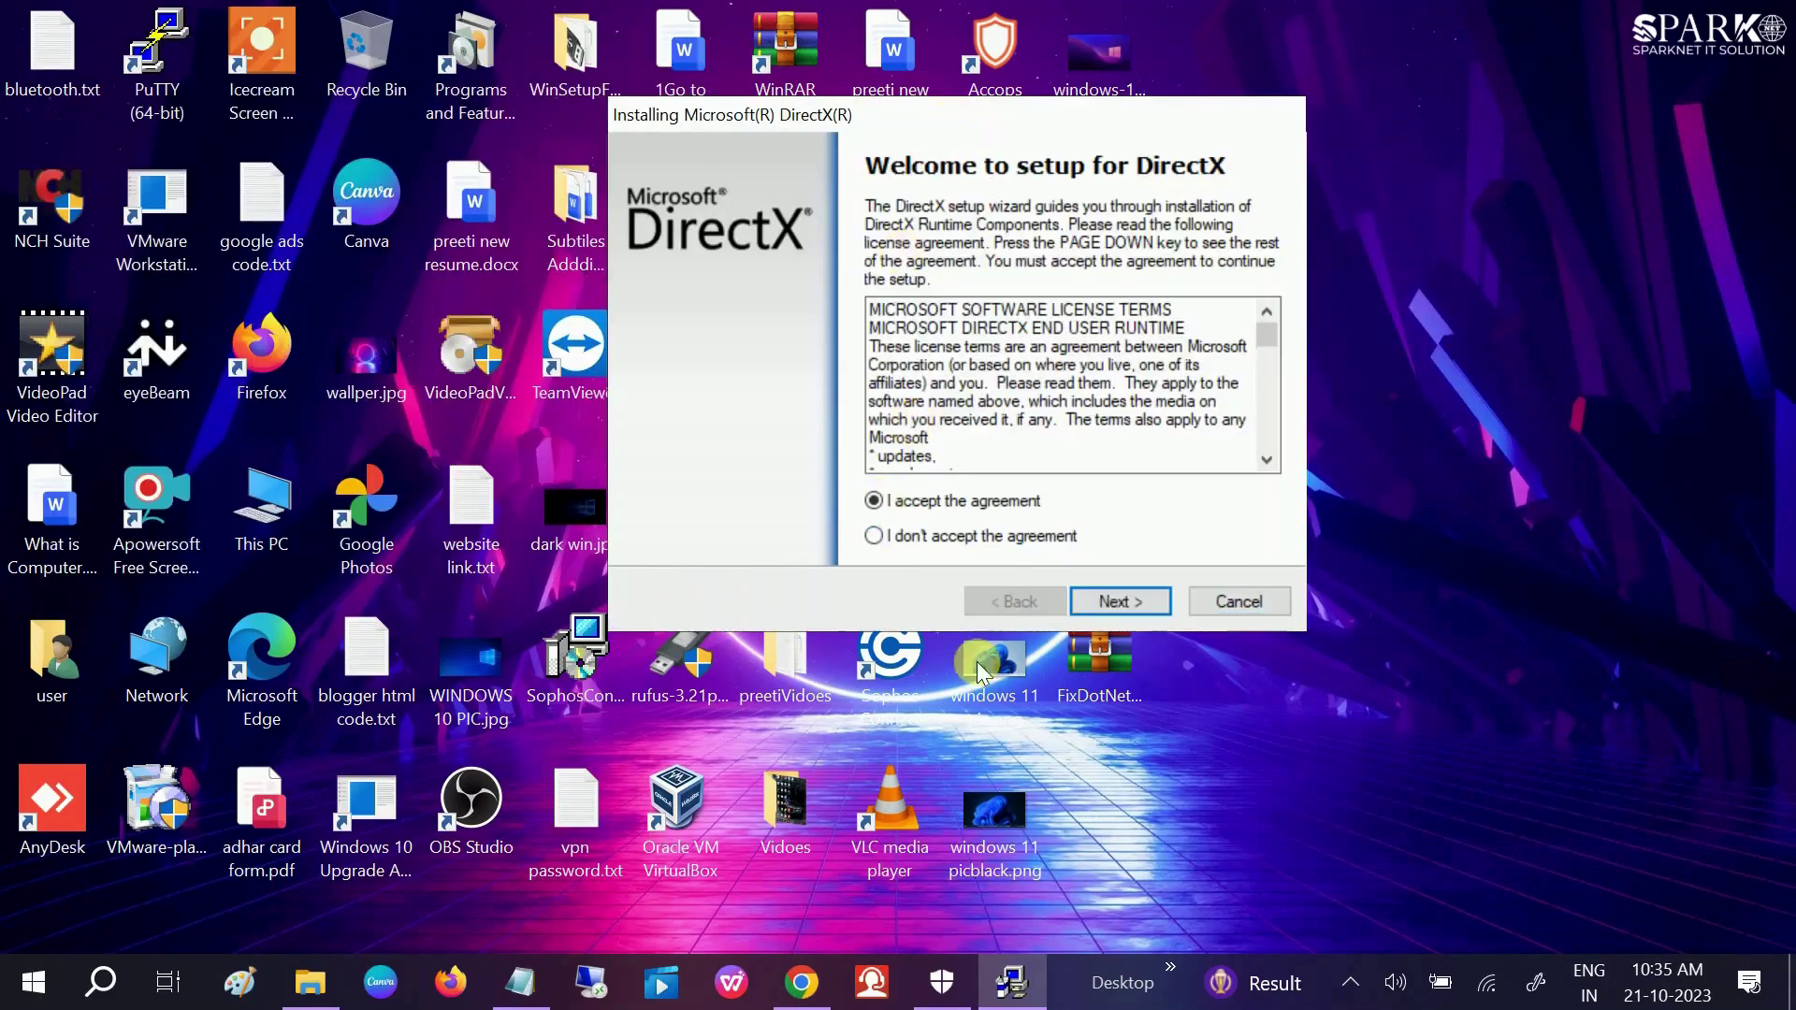
pyautogui.click(1113, 603)
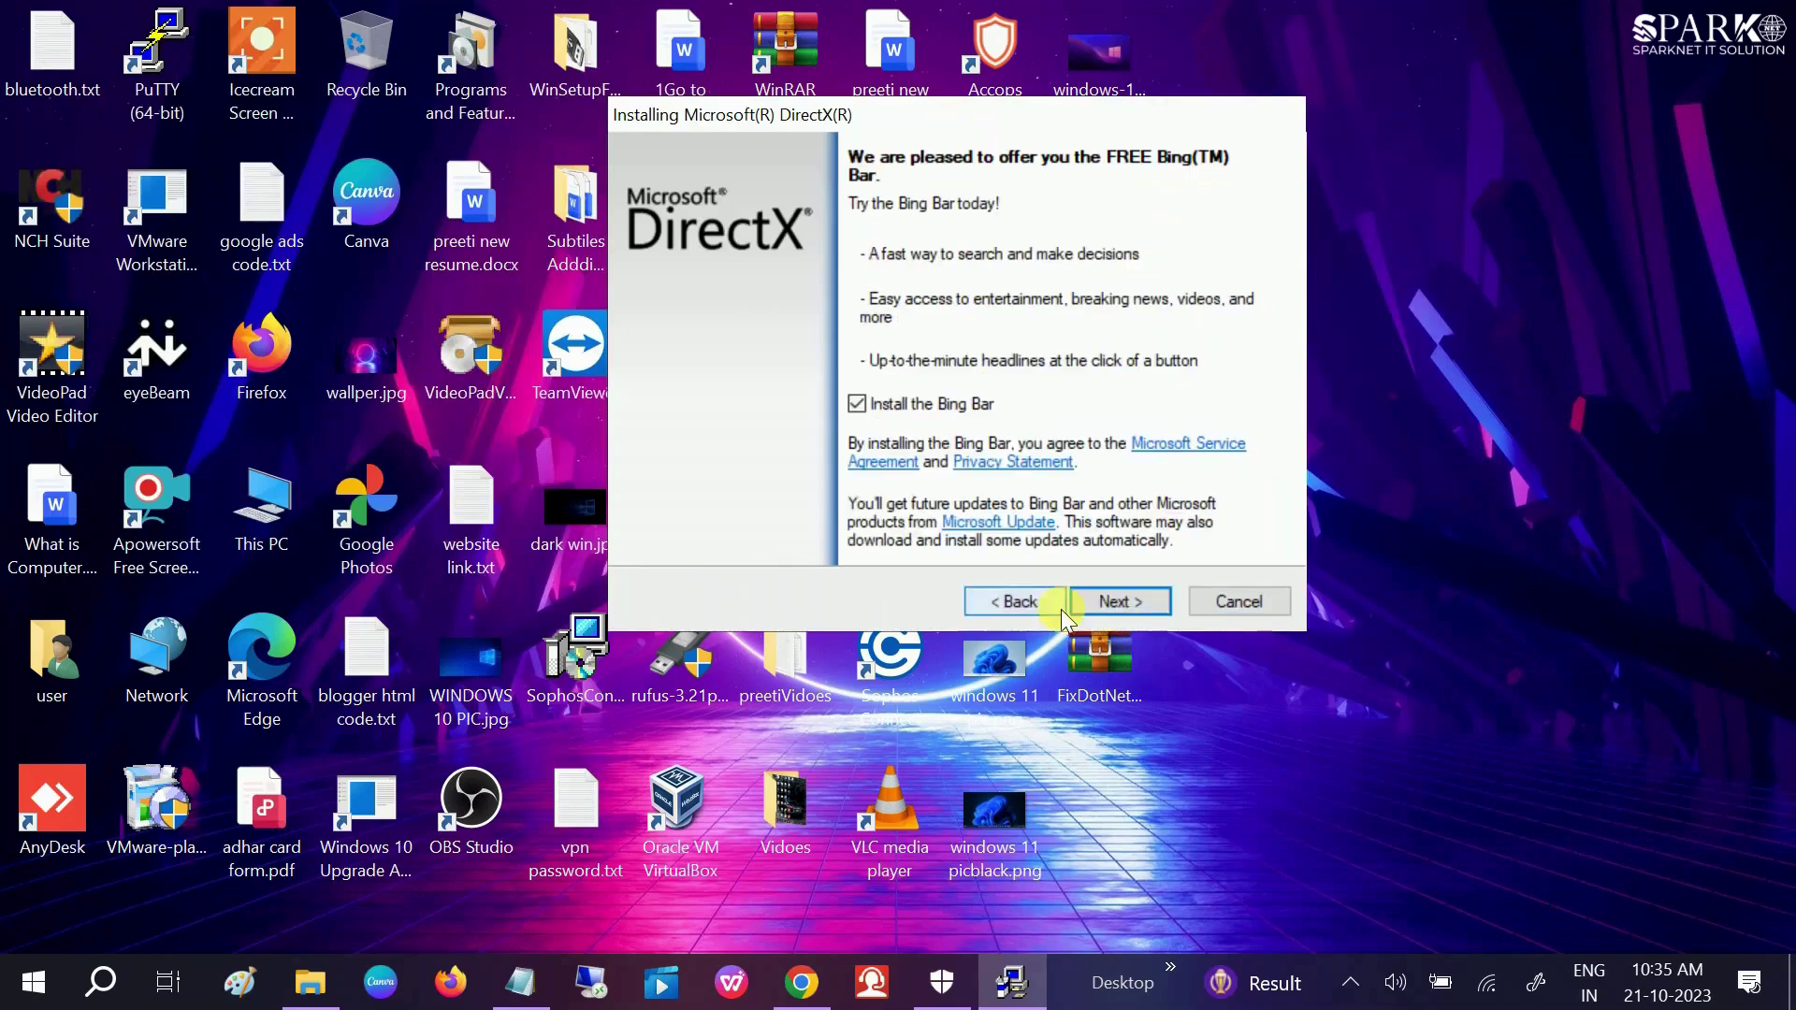
pyautogui.click(1115, 599)
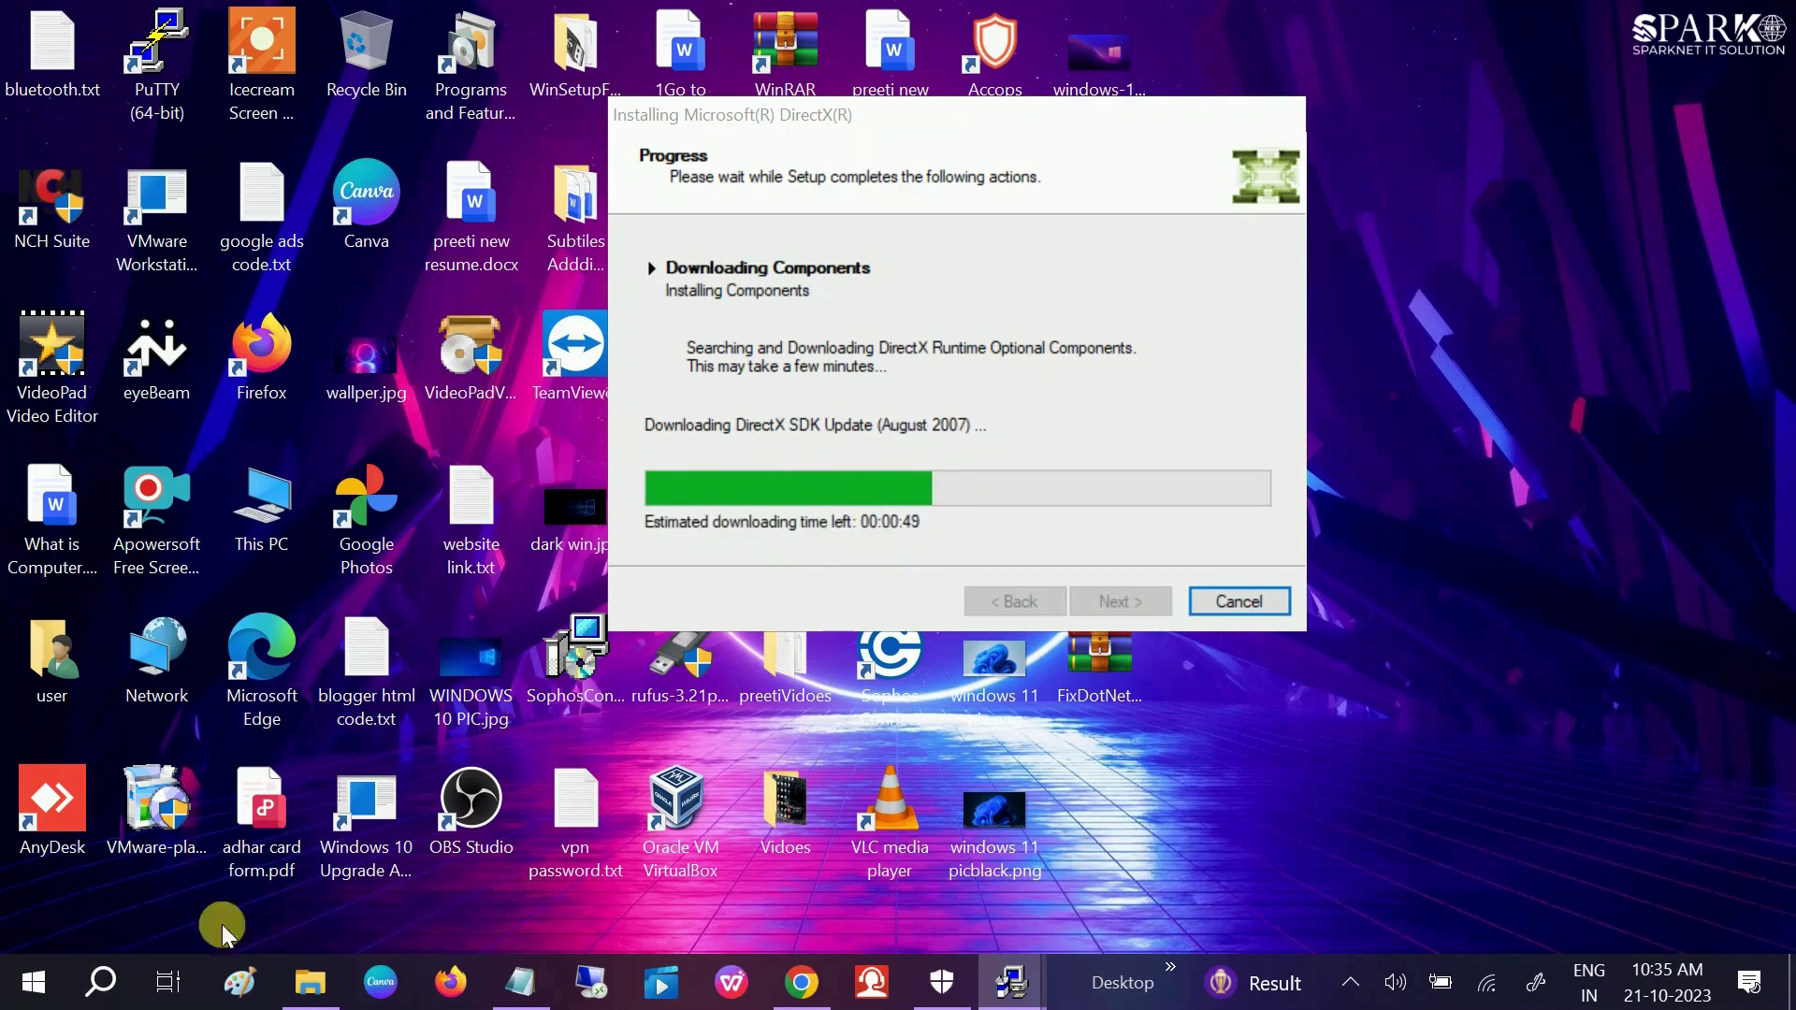
pyautogui.click(103, 984)
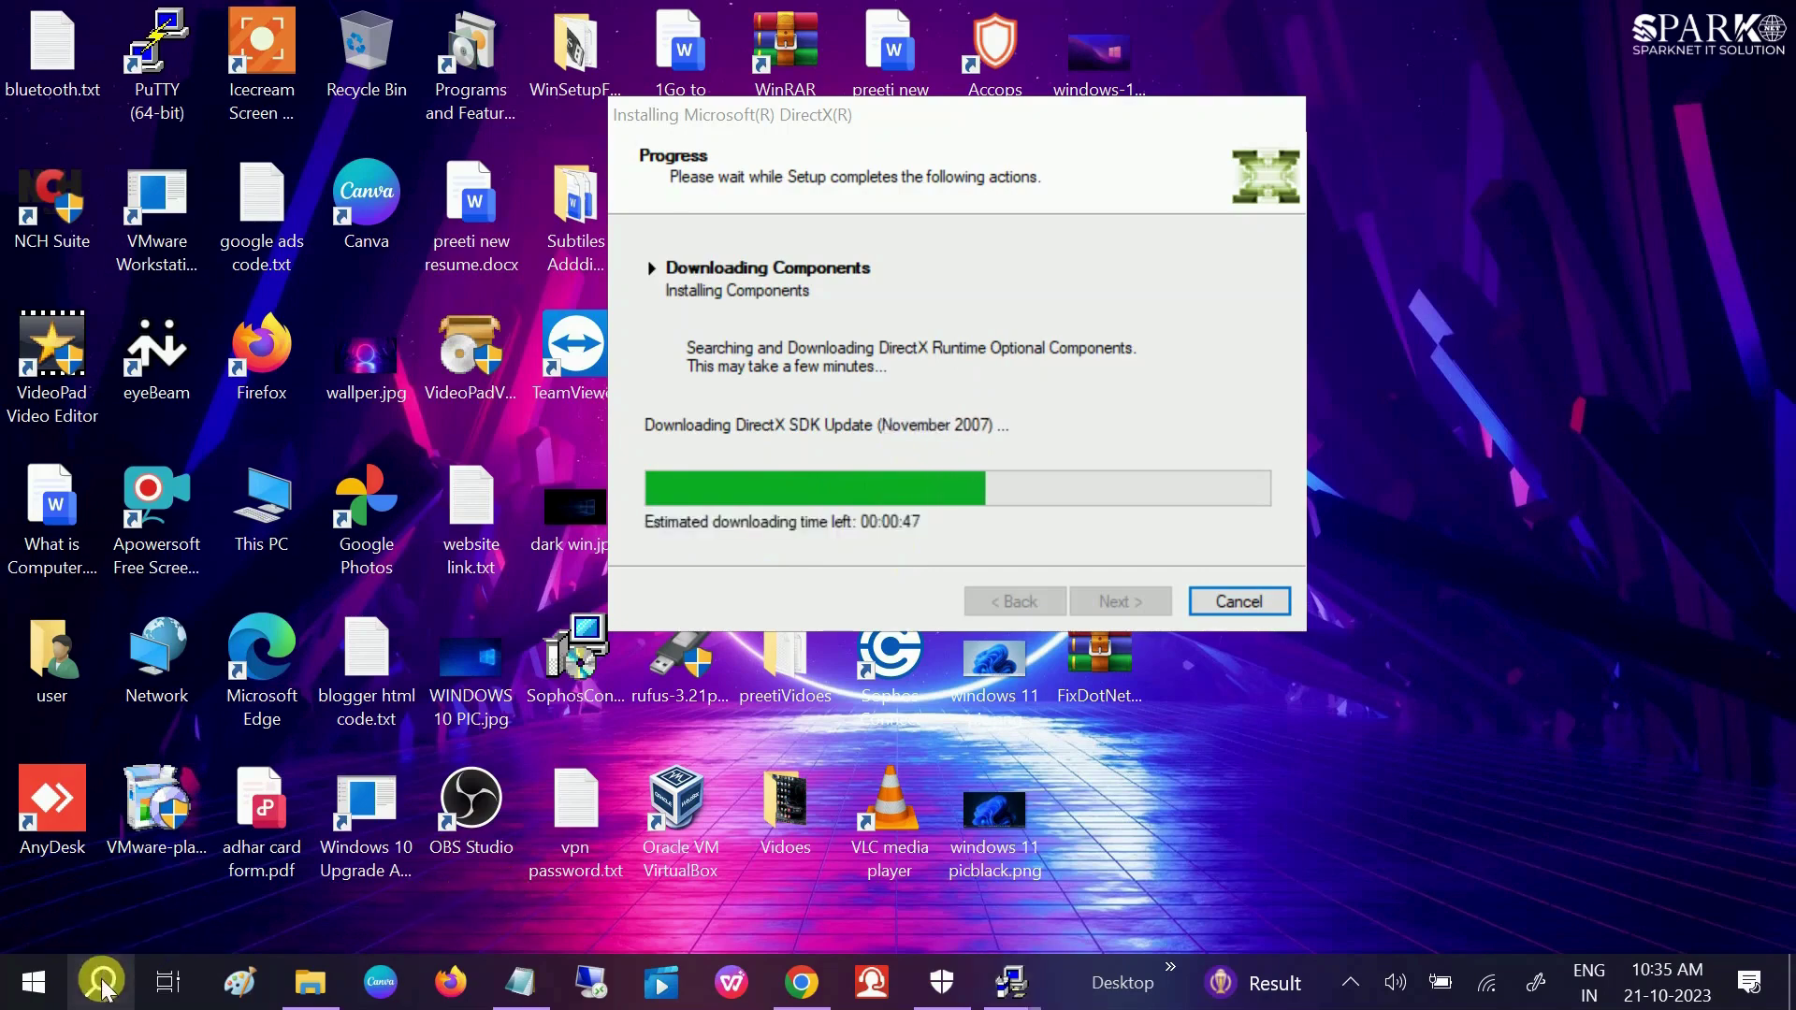
pyautogui.write('cmd')
# Step: Start Command Prompt as administrator and enter ipconfig /flushdns
pyautogui.rightClick(339, 205)
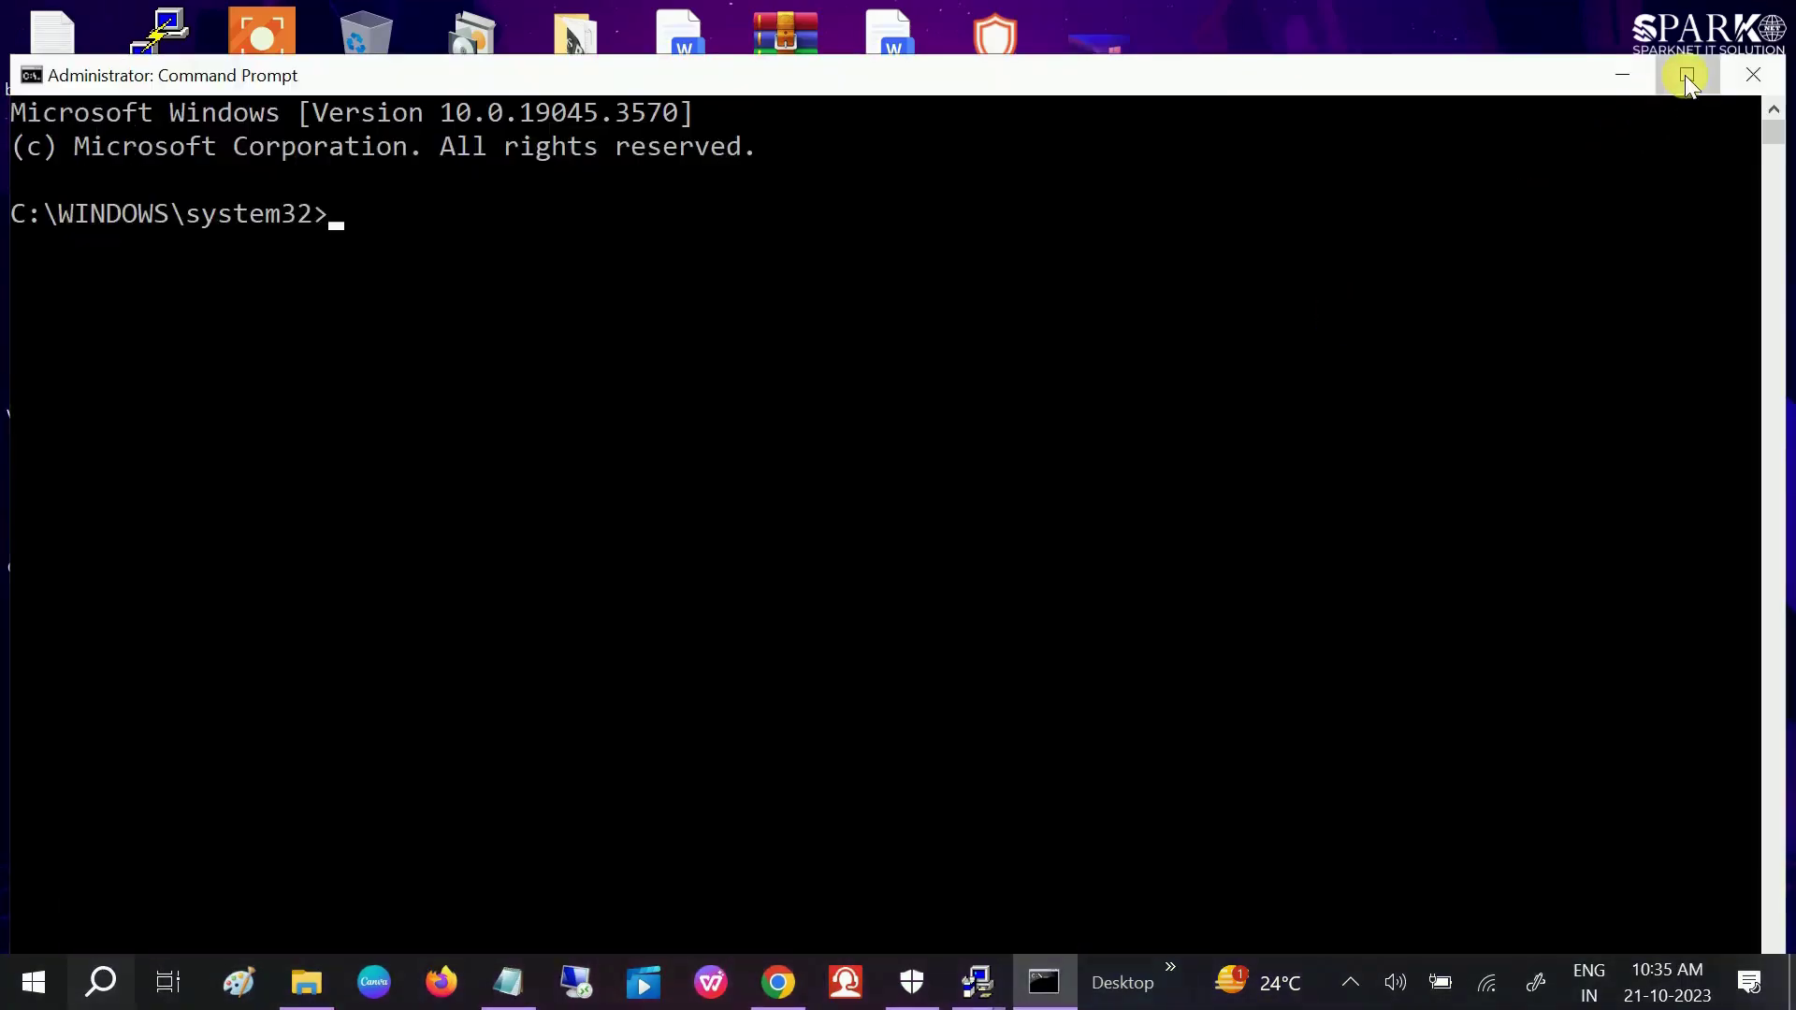
pyautogui.click(1686, 75)
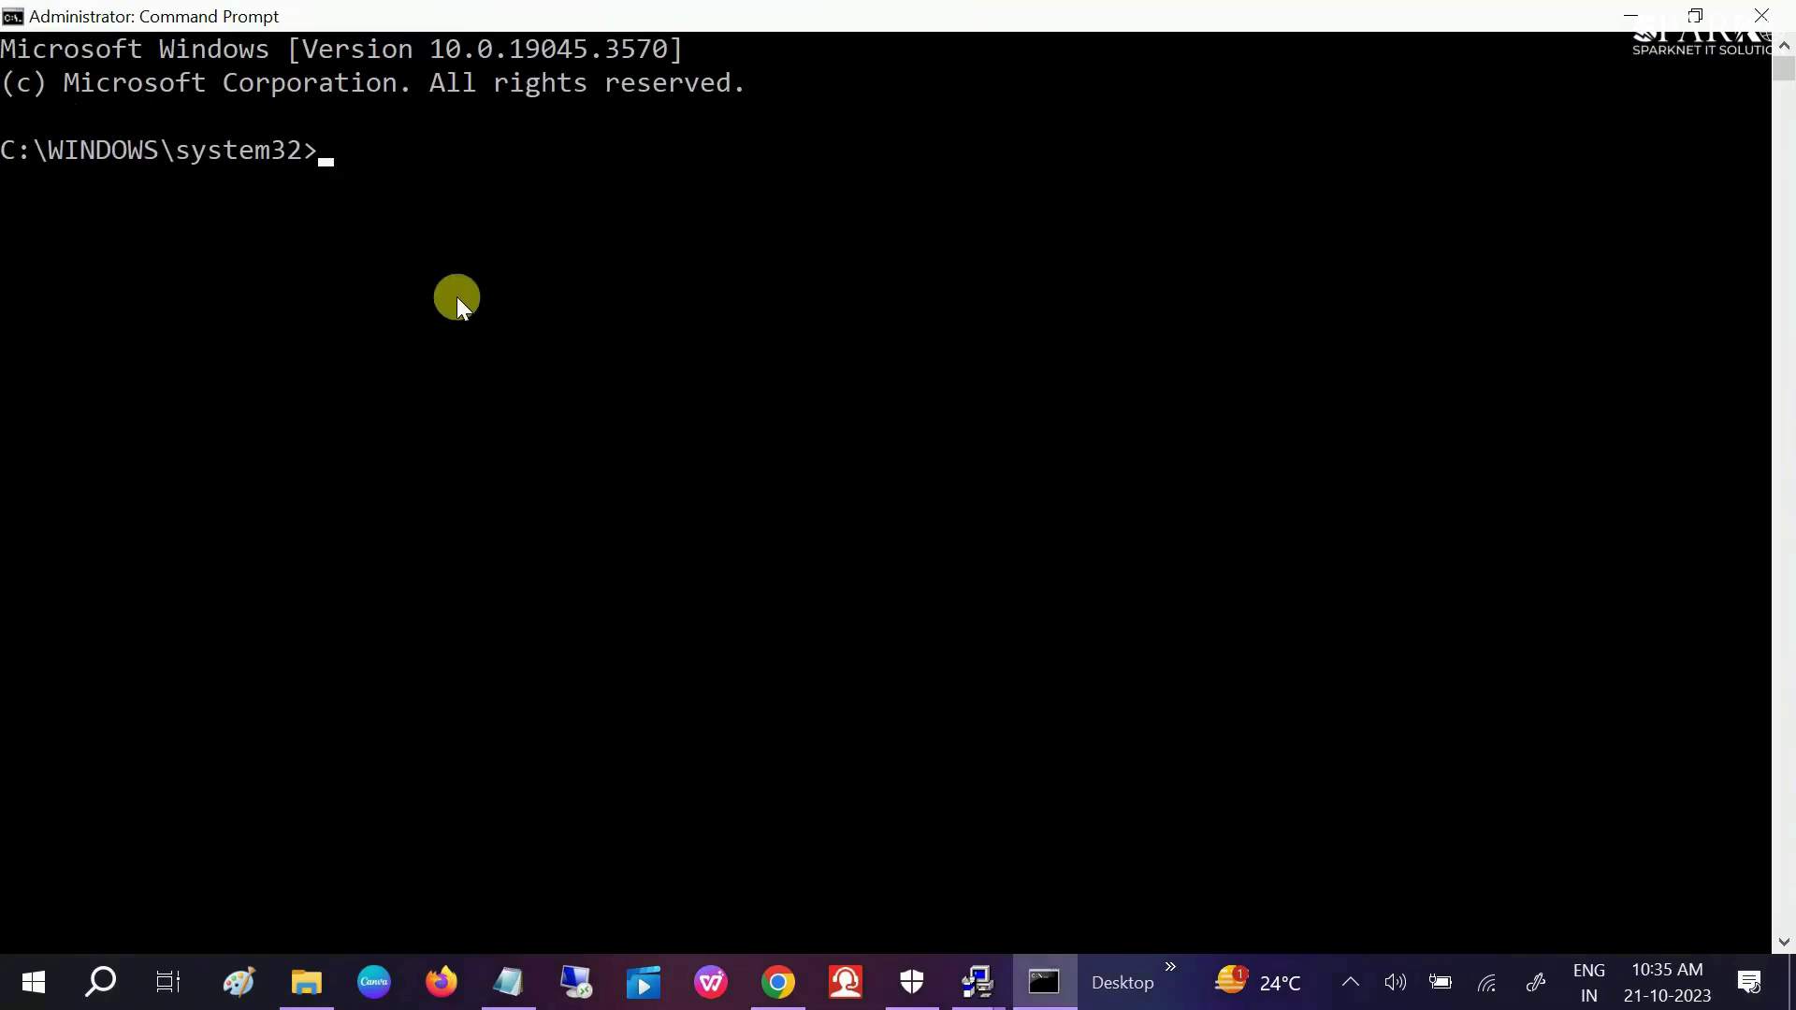
pyautogui.write('ipconfig /flushdns')
# Step: Execute the DNS flush and reset the Winsock catalog with netsh winsock reset
pyautogui.press('Return')
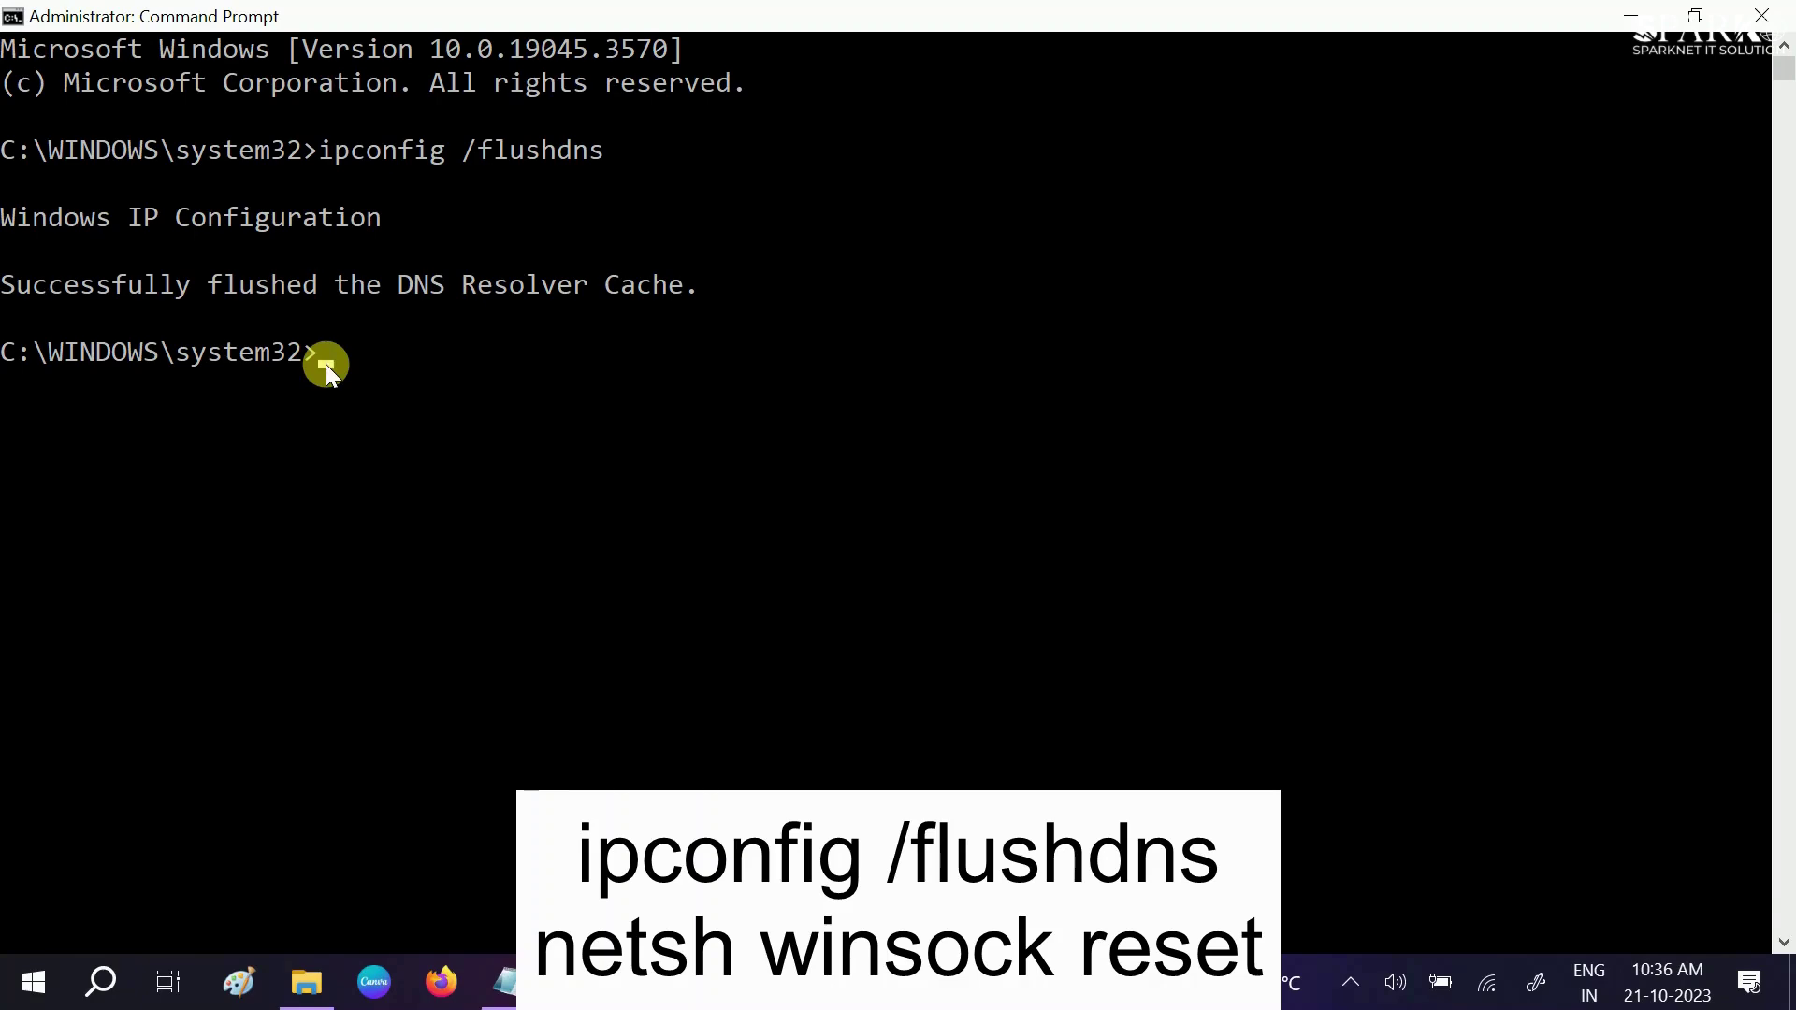
pyautogui.write('netsh')
pyautogui.write(' window')
pyautogui.press('BackSpace')
pyautogui.press('BackSpace')
pyautogui.press('BackSpace')
pyautogui.write('soc')
pyautogui.write('k reset')
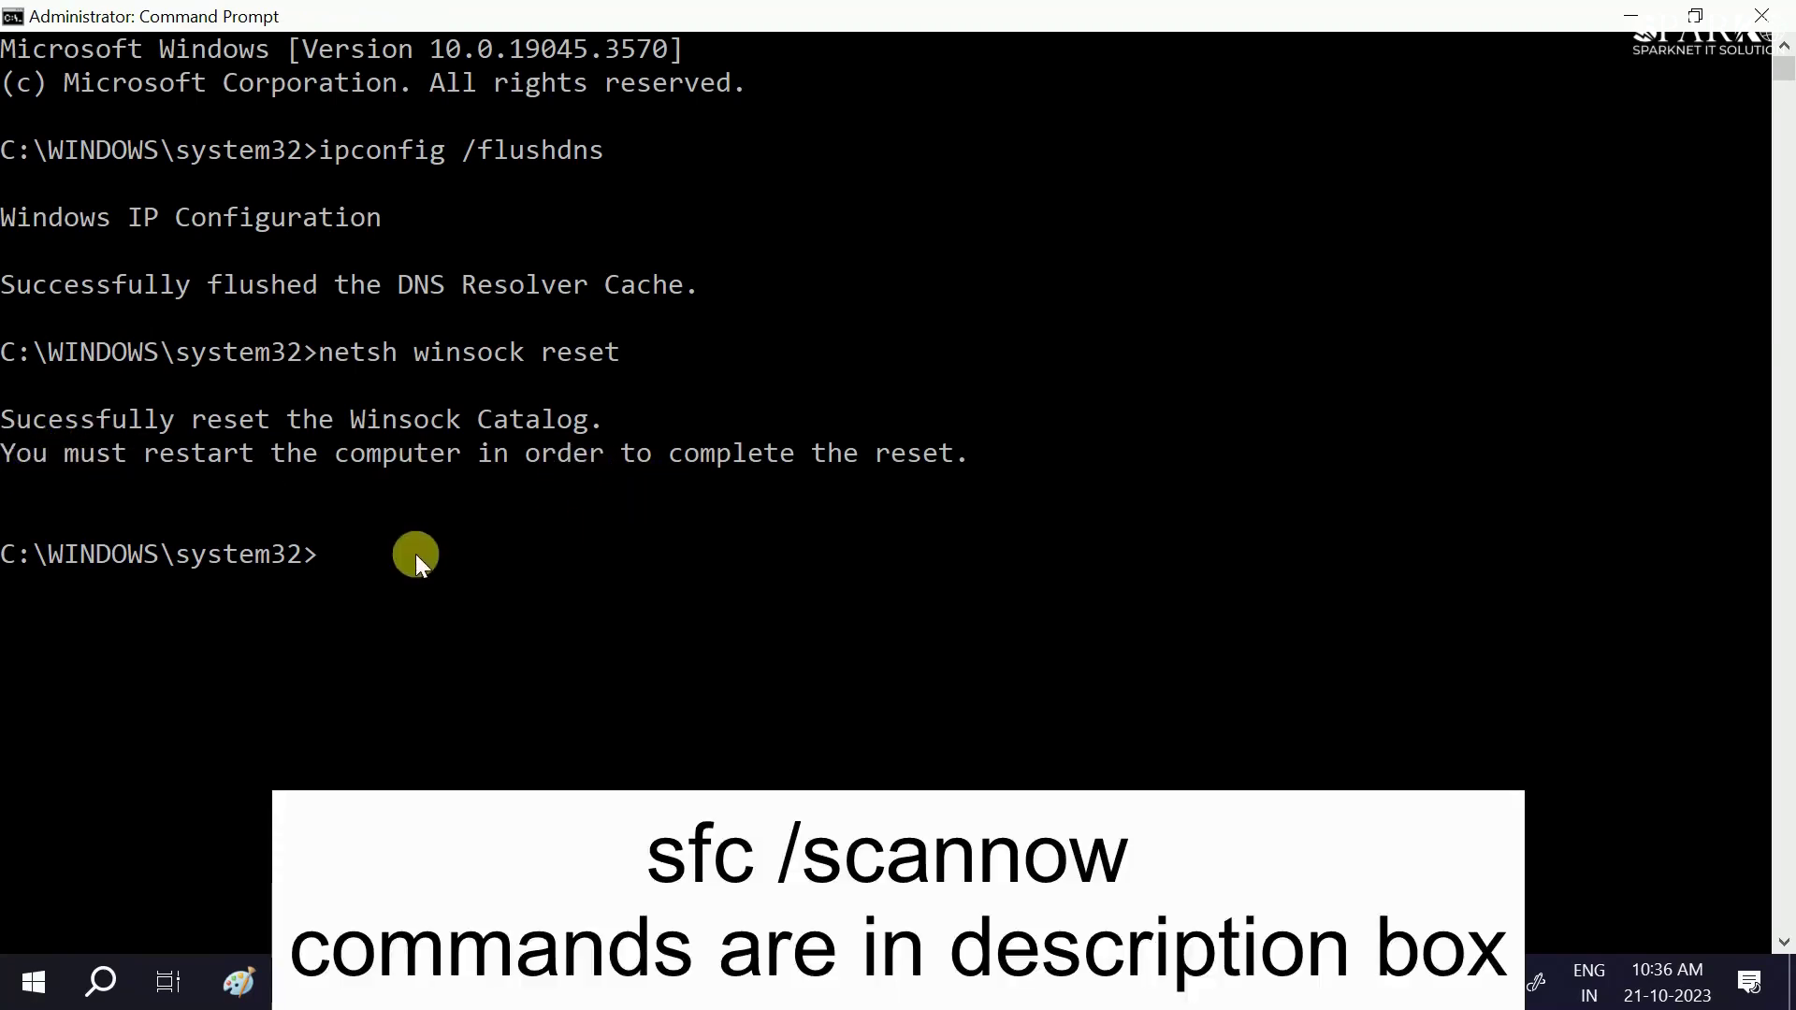
# Step: Start a system file check scan with sfc /scannow
pyautogui.write('s')
pyautogui.write('fc /s')
pyautogui.write('cannow')
pyautogui.press('Return')
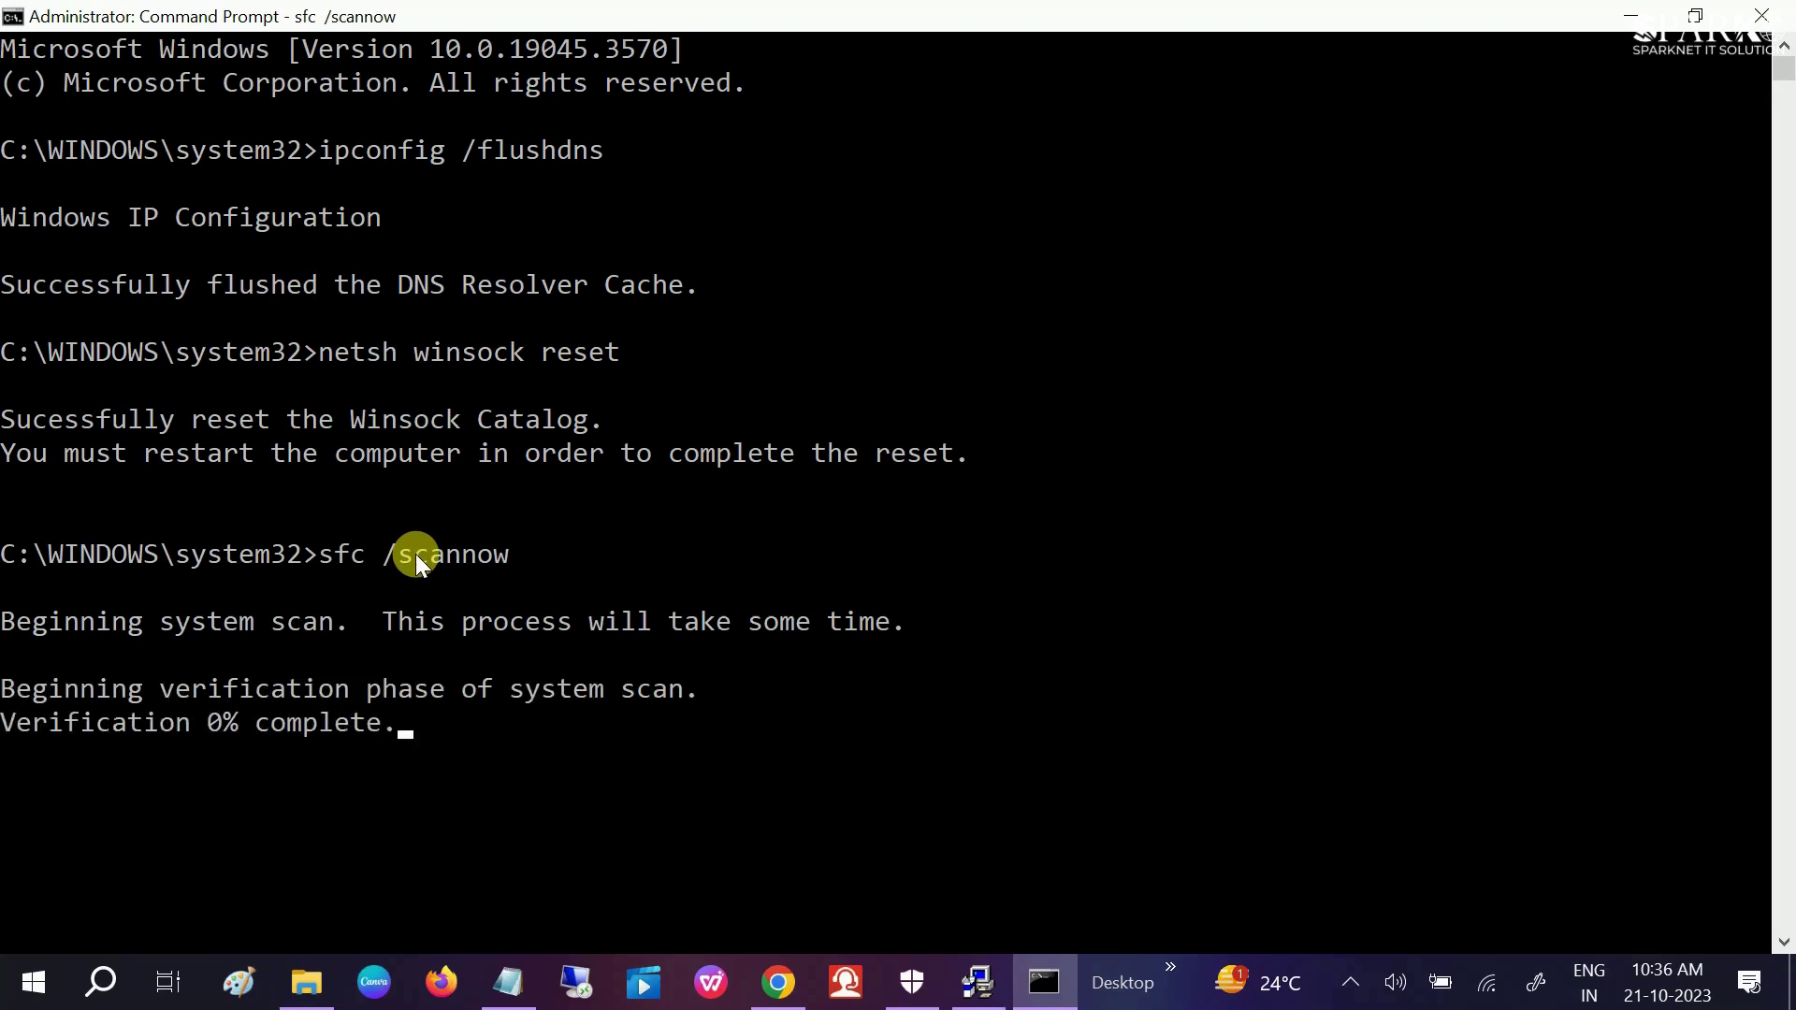
pyautogui.scroll(-2, 436, 548)
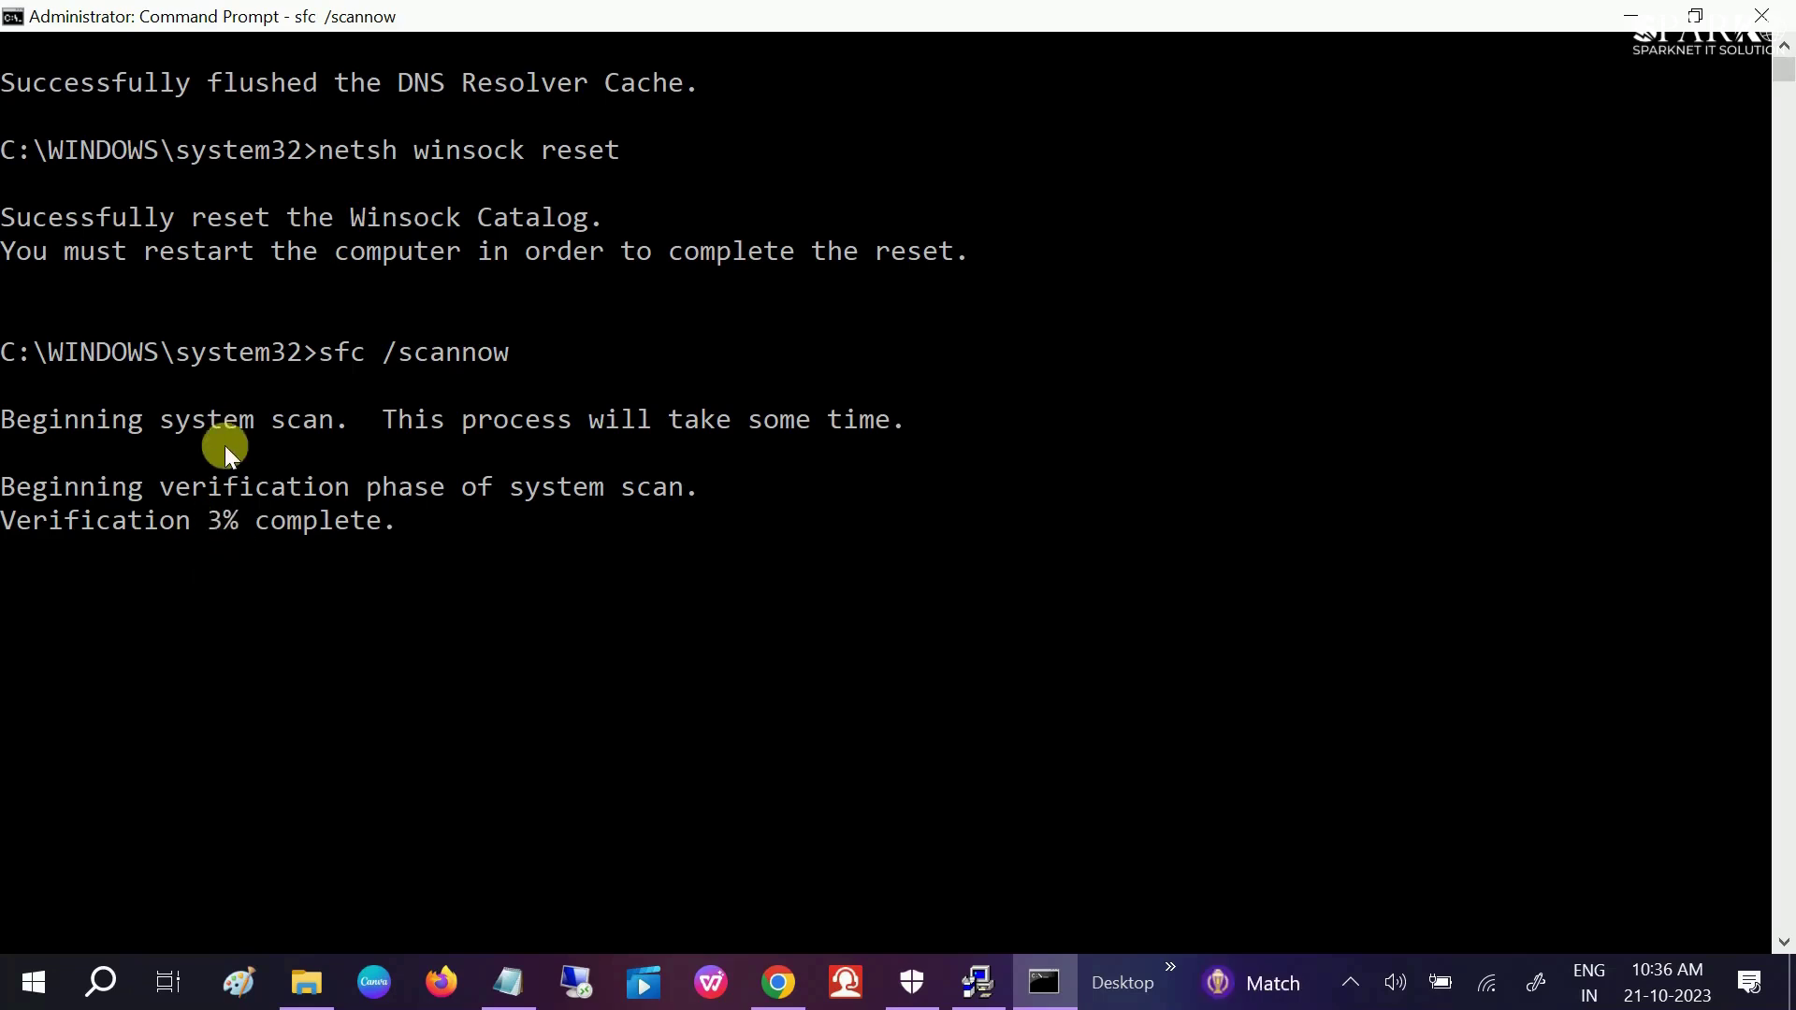
pyautogui.scroll(2, 243, 416)
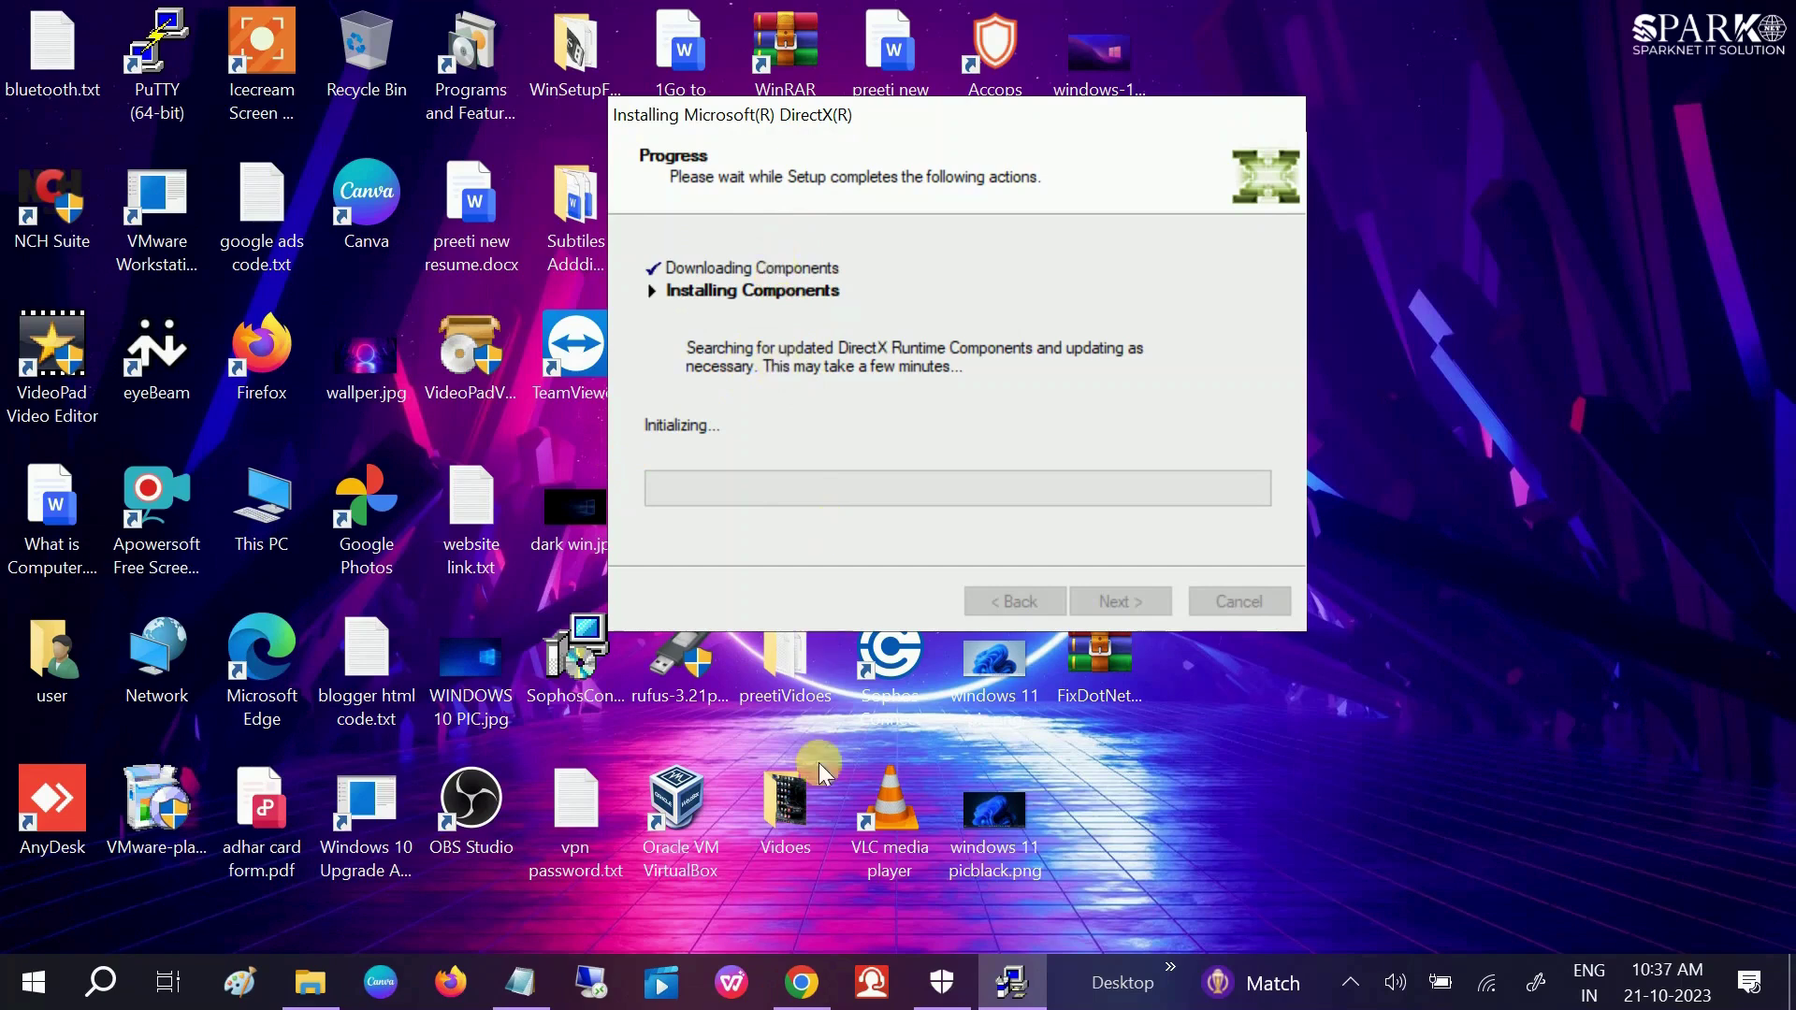
# Step: Toggle the four Virus & threat protection switches, real-time through Tamper Protection, back to On
pyautogui.click(940, 993)
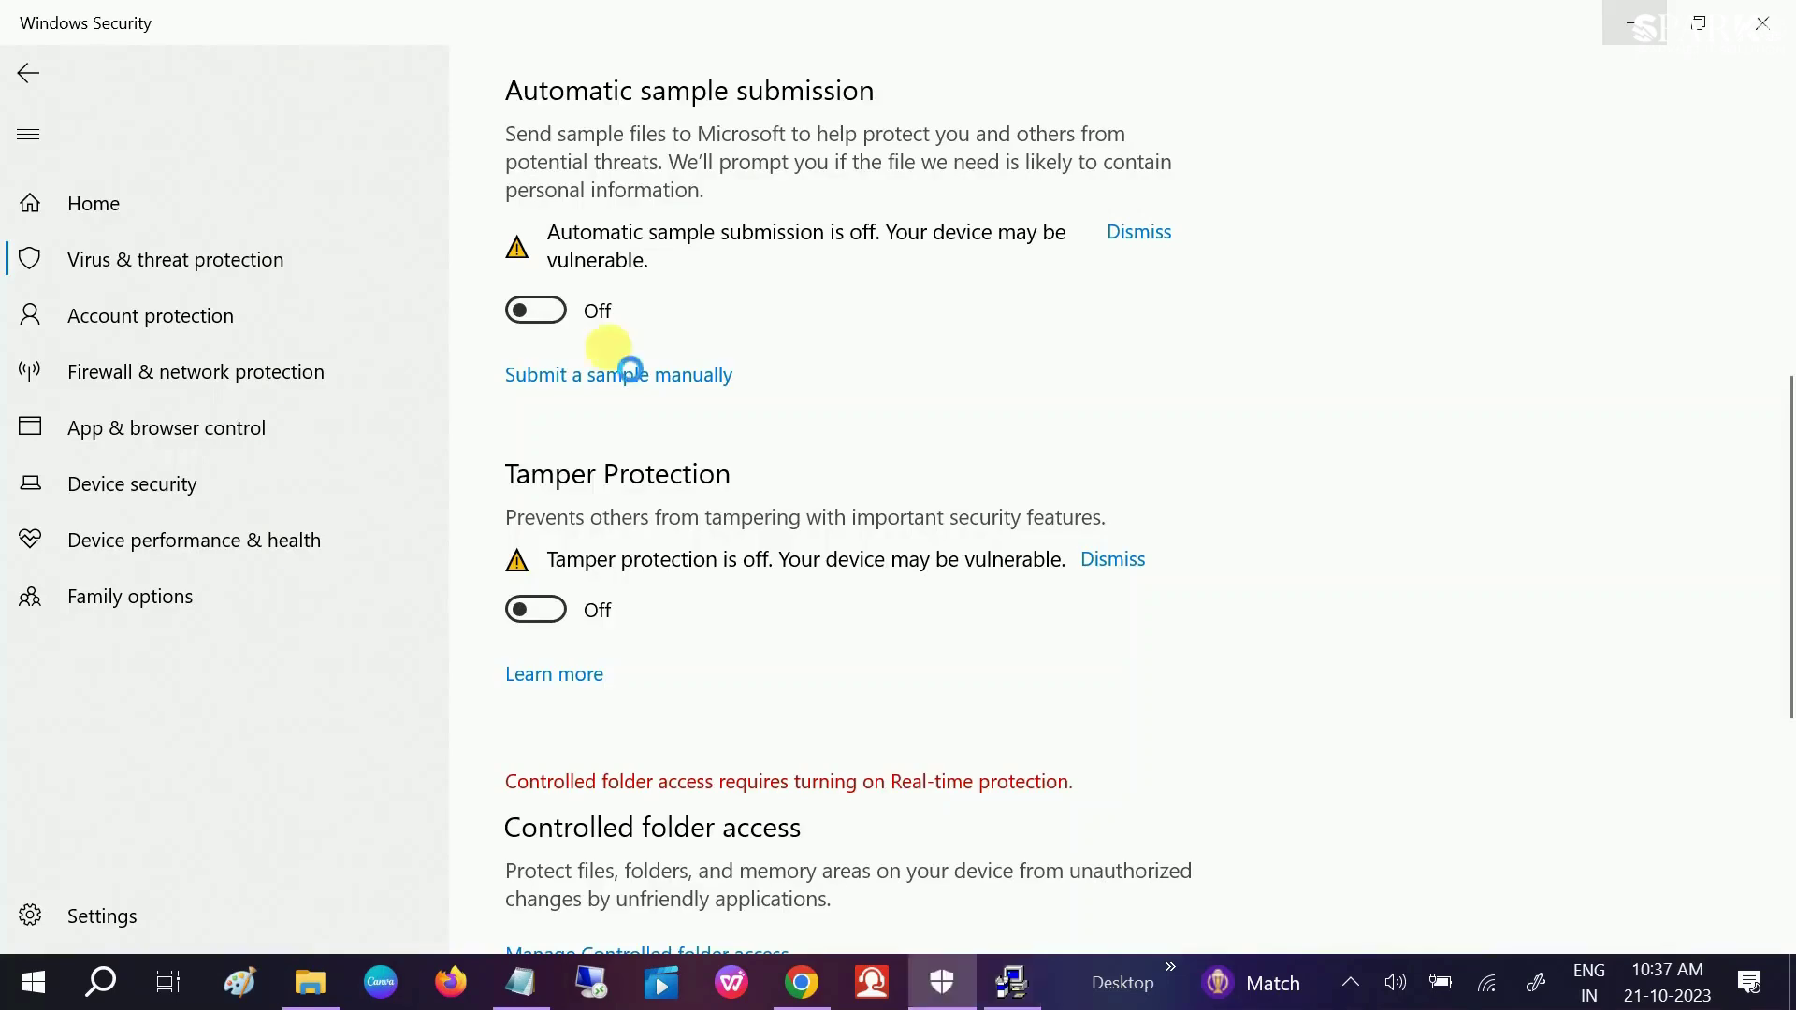
pyautogui.scroll(5, 608, 417)
pyautogui.click(538, 195)
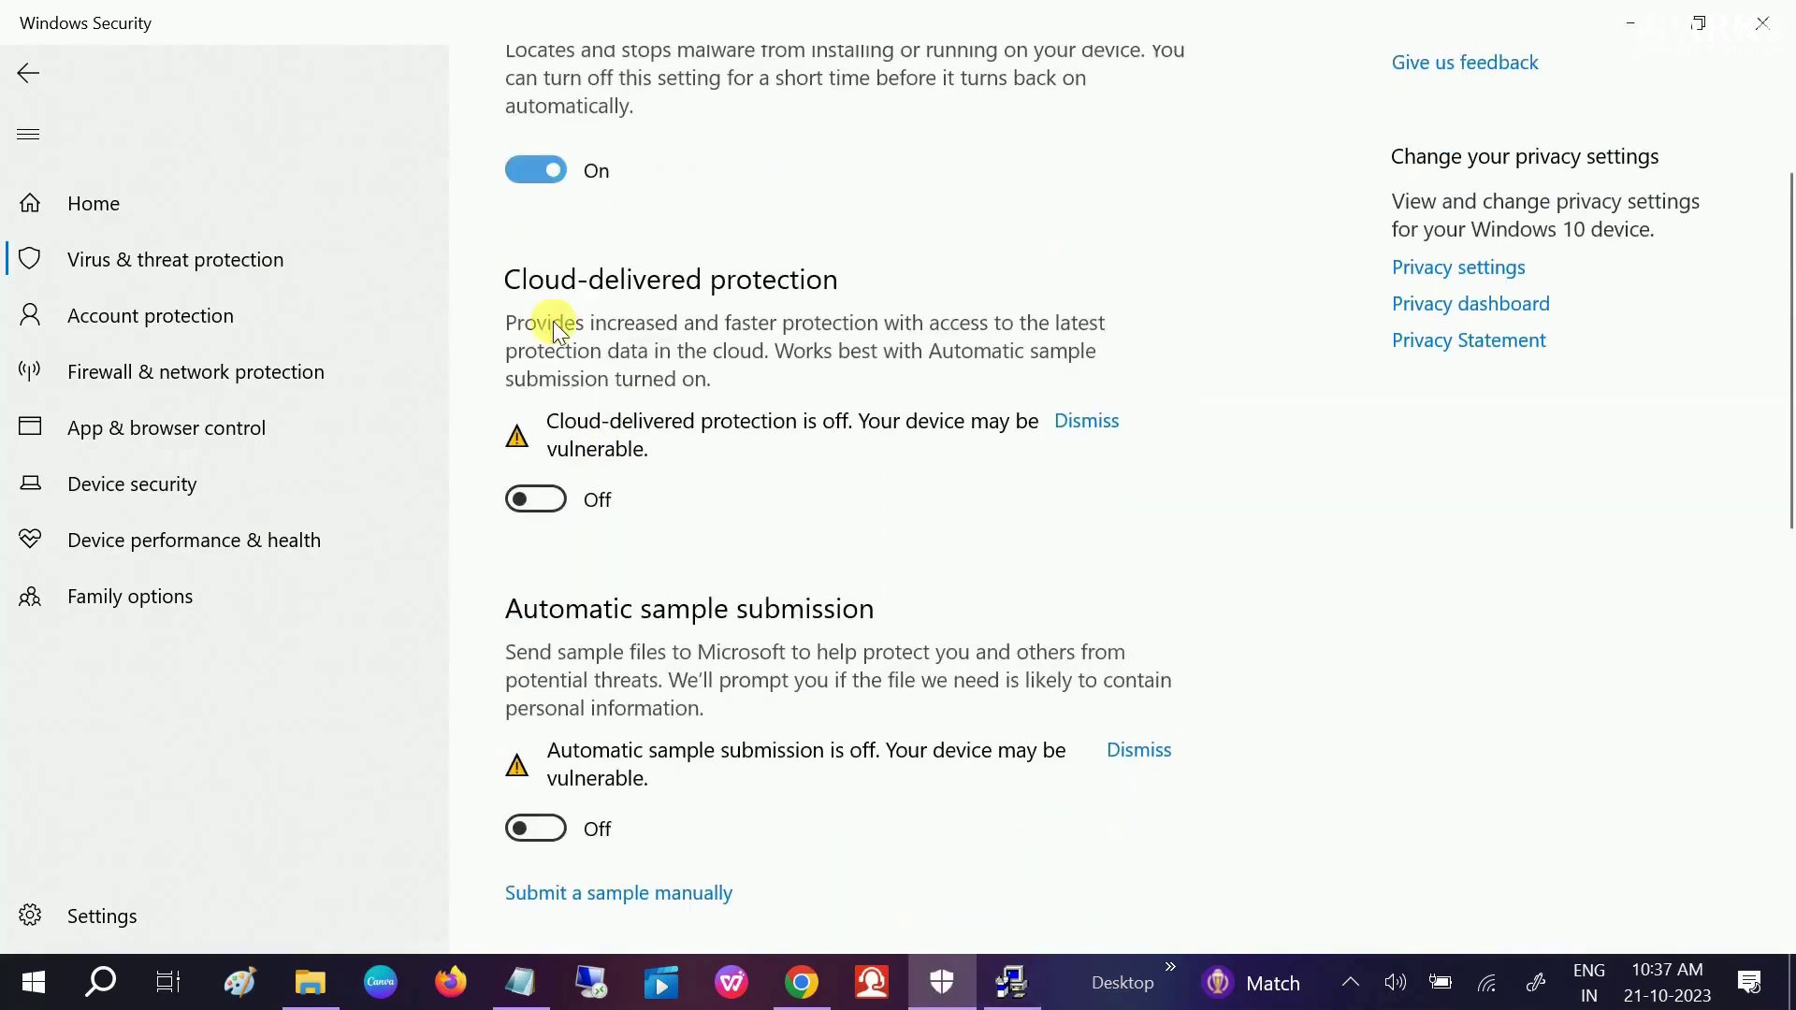
pyautogui.click(537, 499)
pyautogui.click(536, 774)
pyautogui.scroll(-4, 682, 689)
pyautogui.click(535, 606)
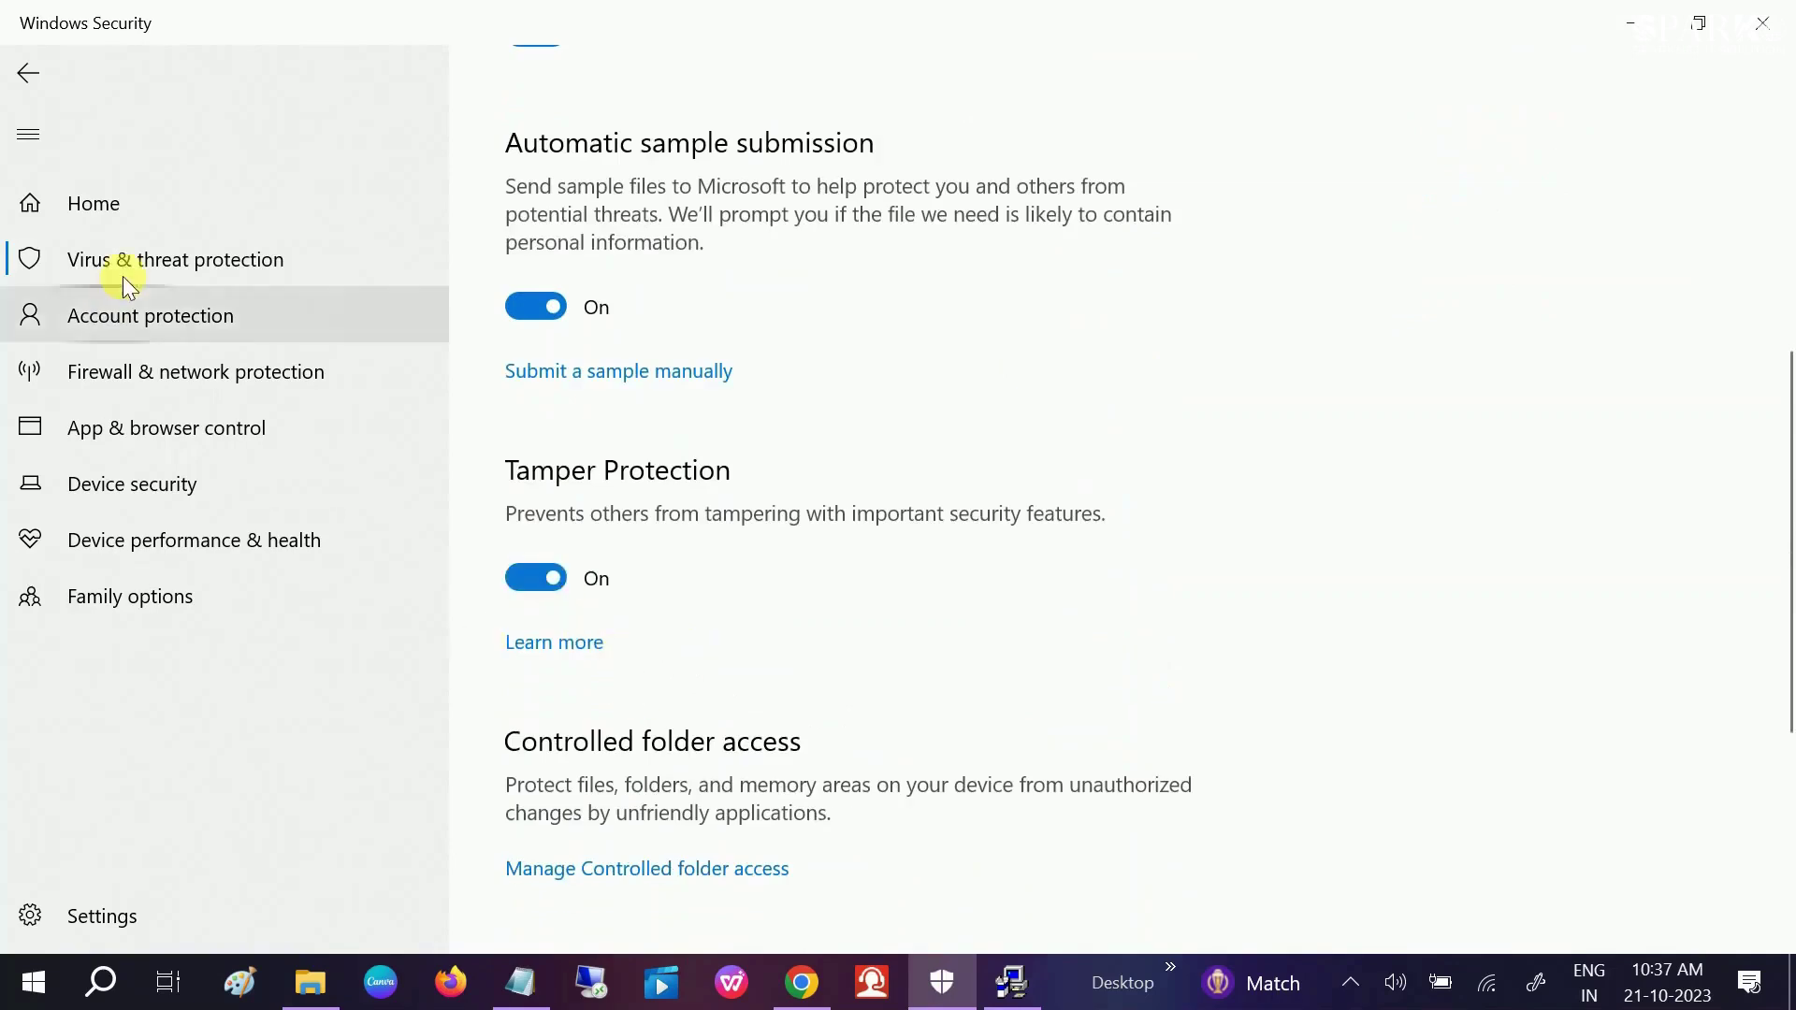
pyautogui.click(223, 396)
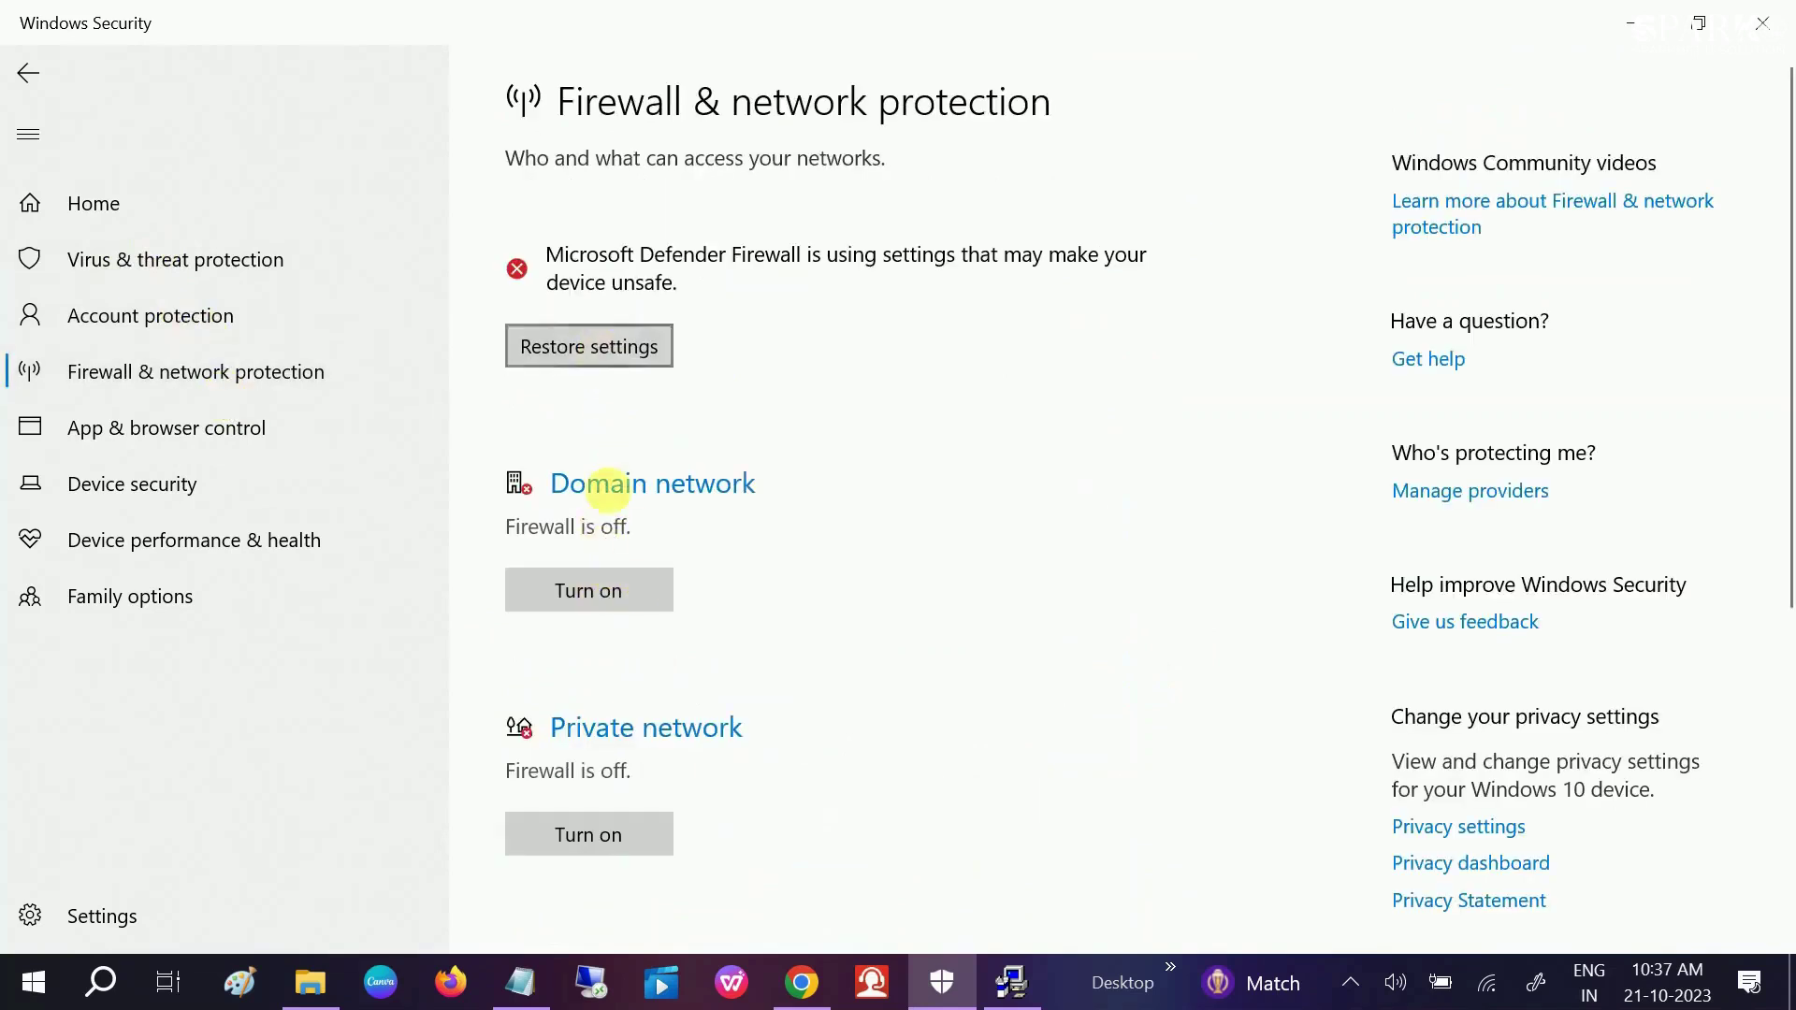
# Step: Turn the firewall back on for all network profiles
pyautogui.click(628, 590)
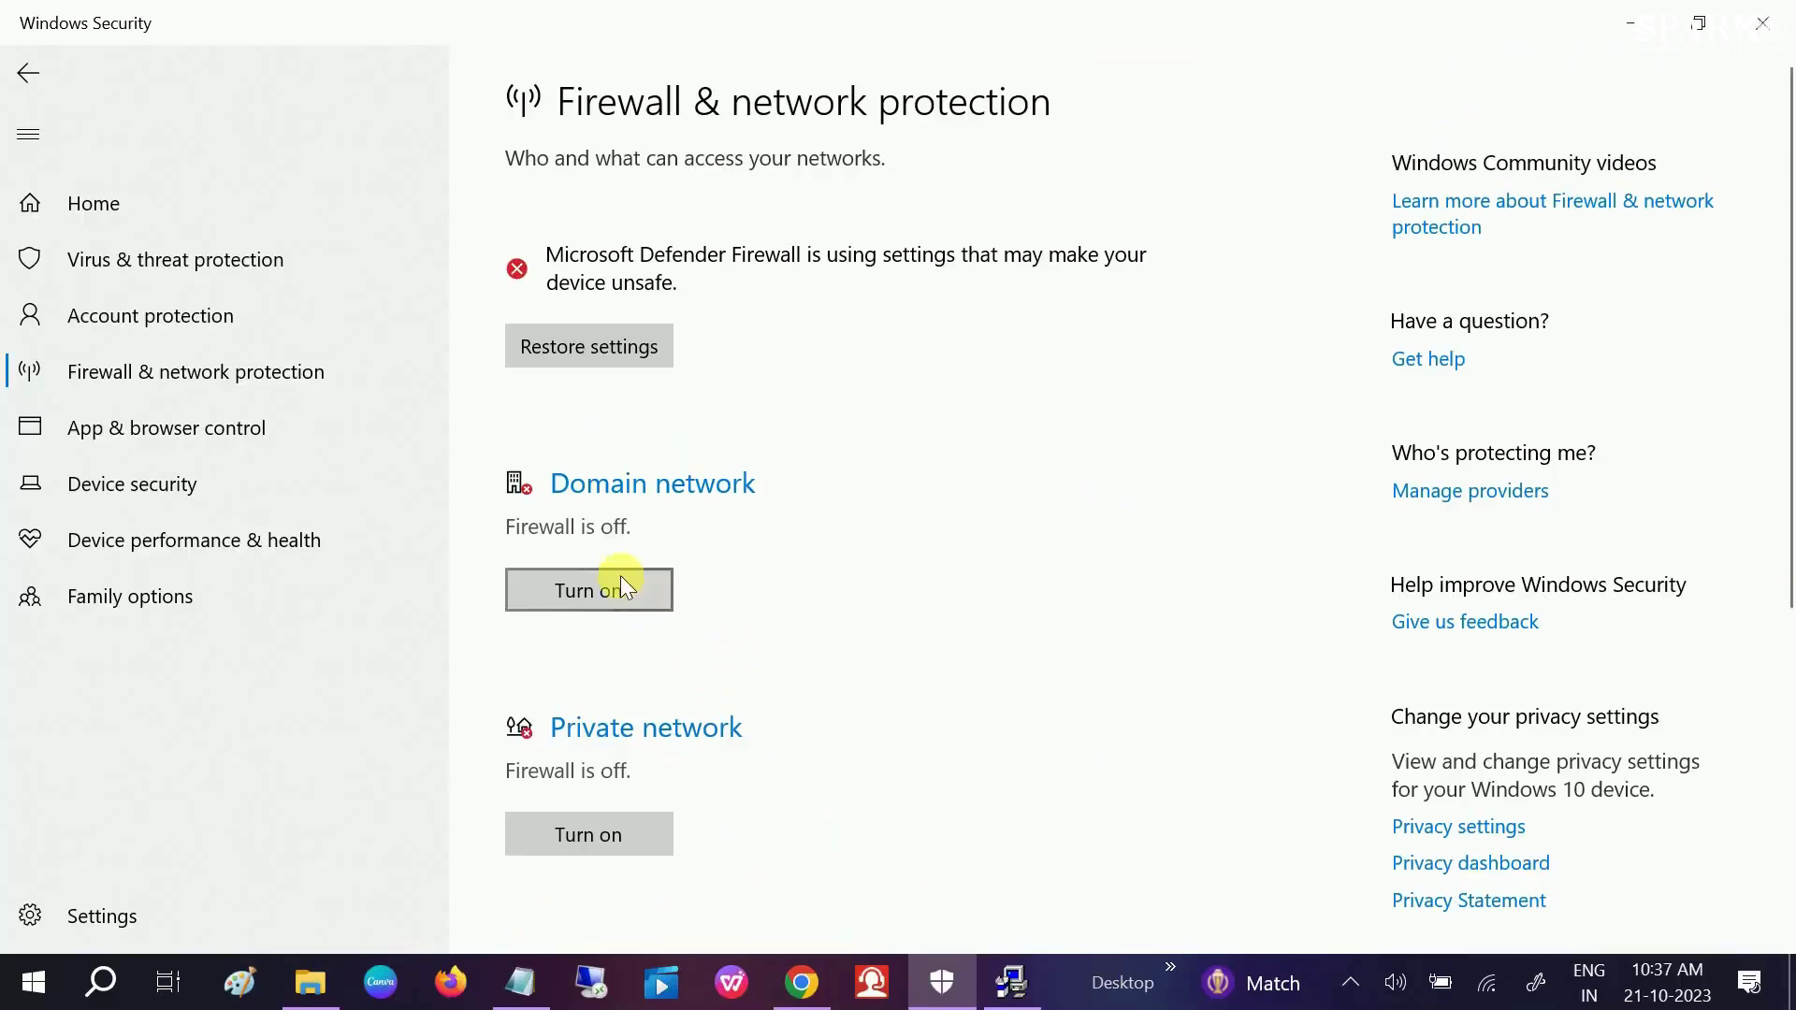
pyautogui.scroll(-3, 614, 624)
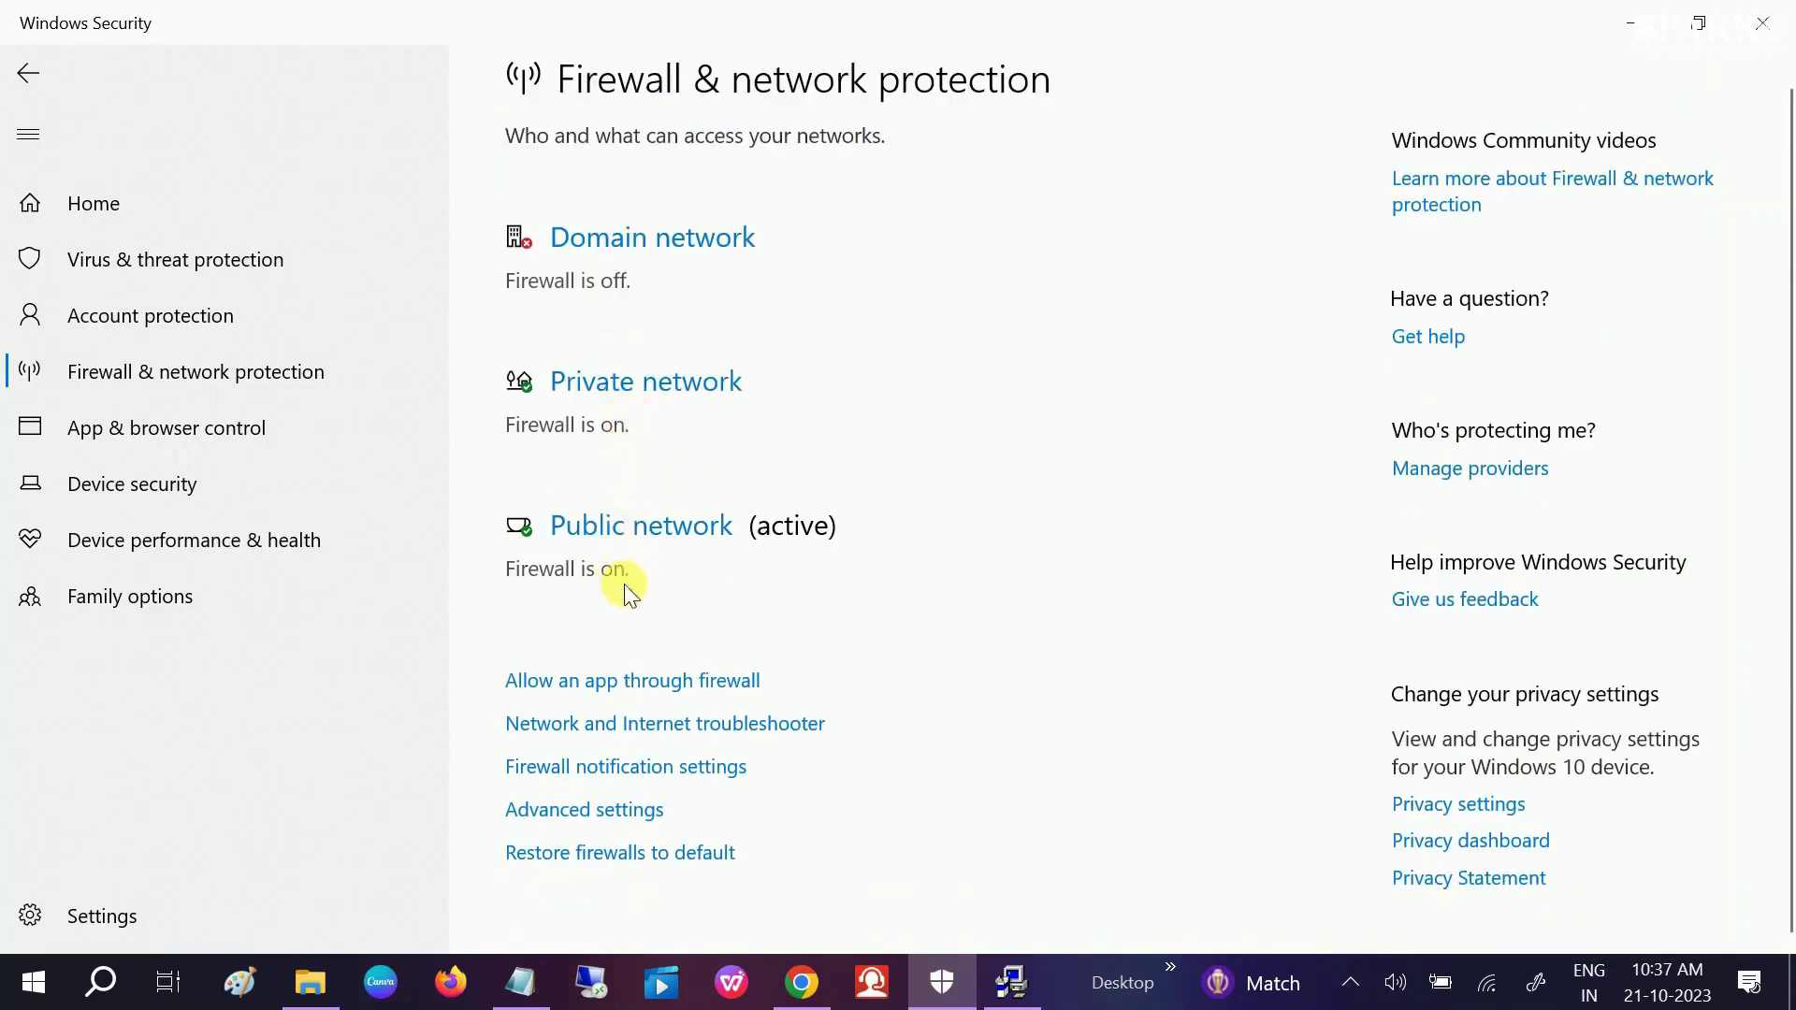
pyautogui.scroll(1, 638, 636)
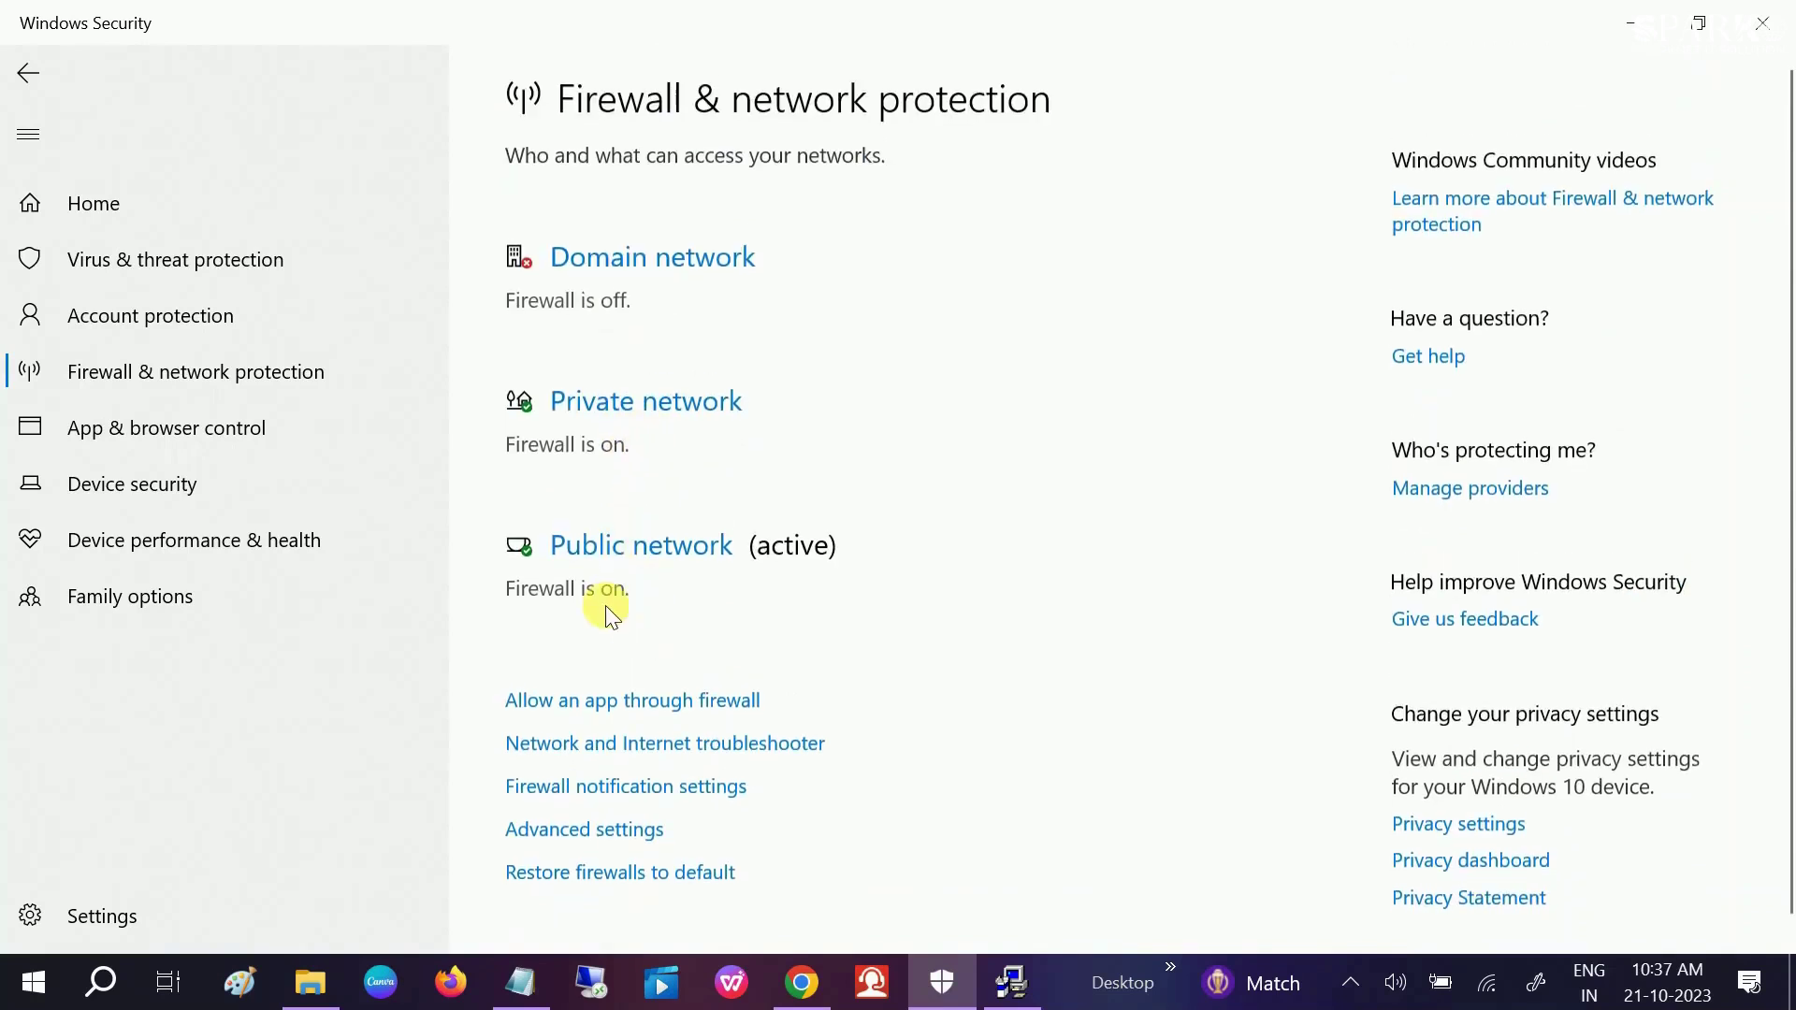
# Step: Confirm the Domain network firewall is On, then close Windows Security
pyautogui.click(655, 258)
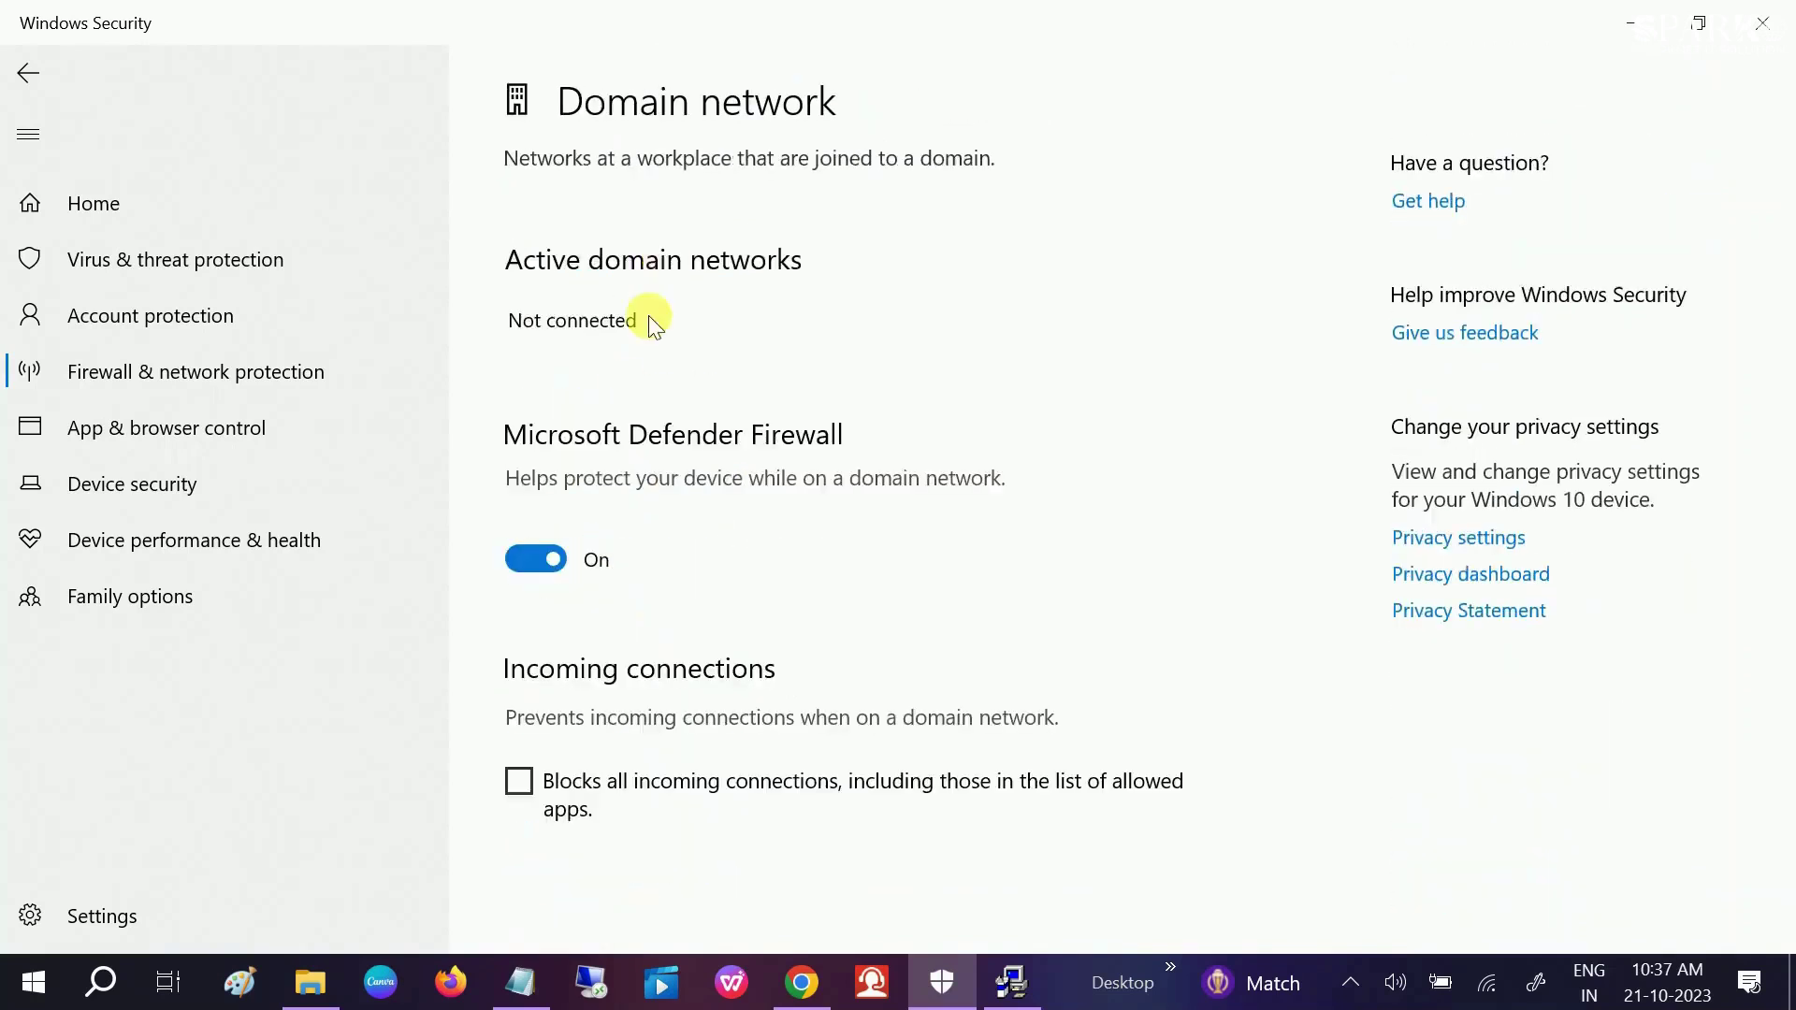
pyautogui.click(28, 73)
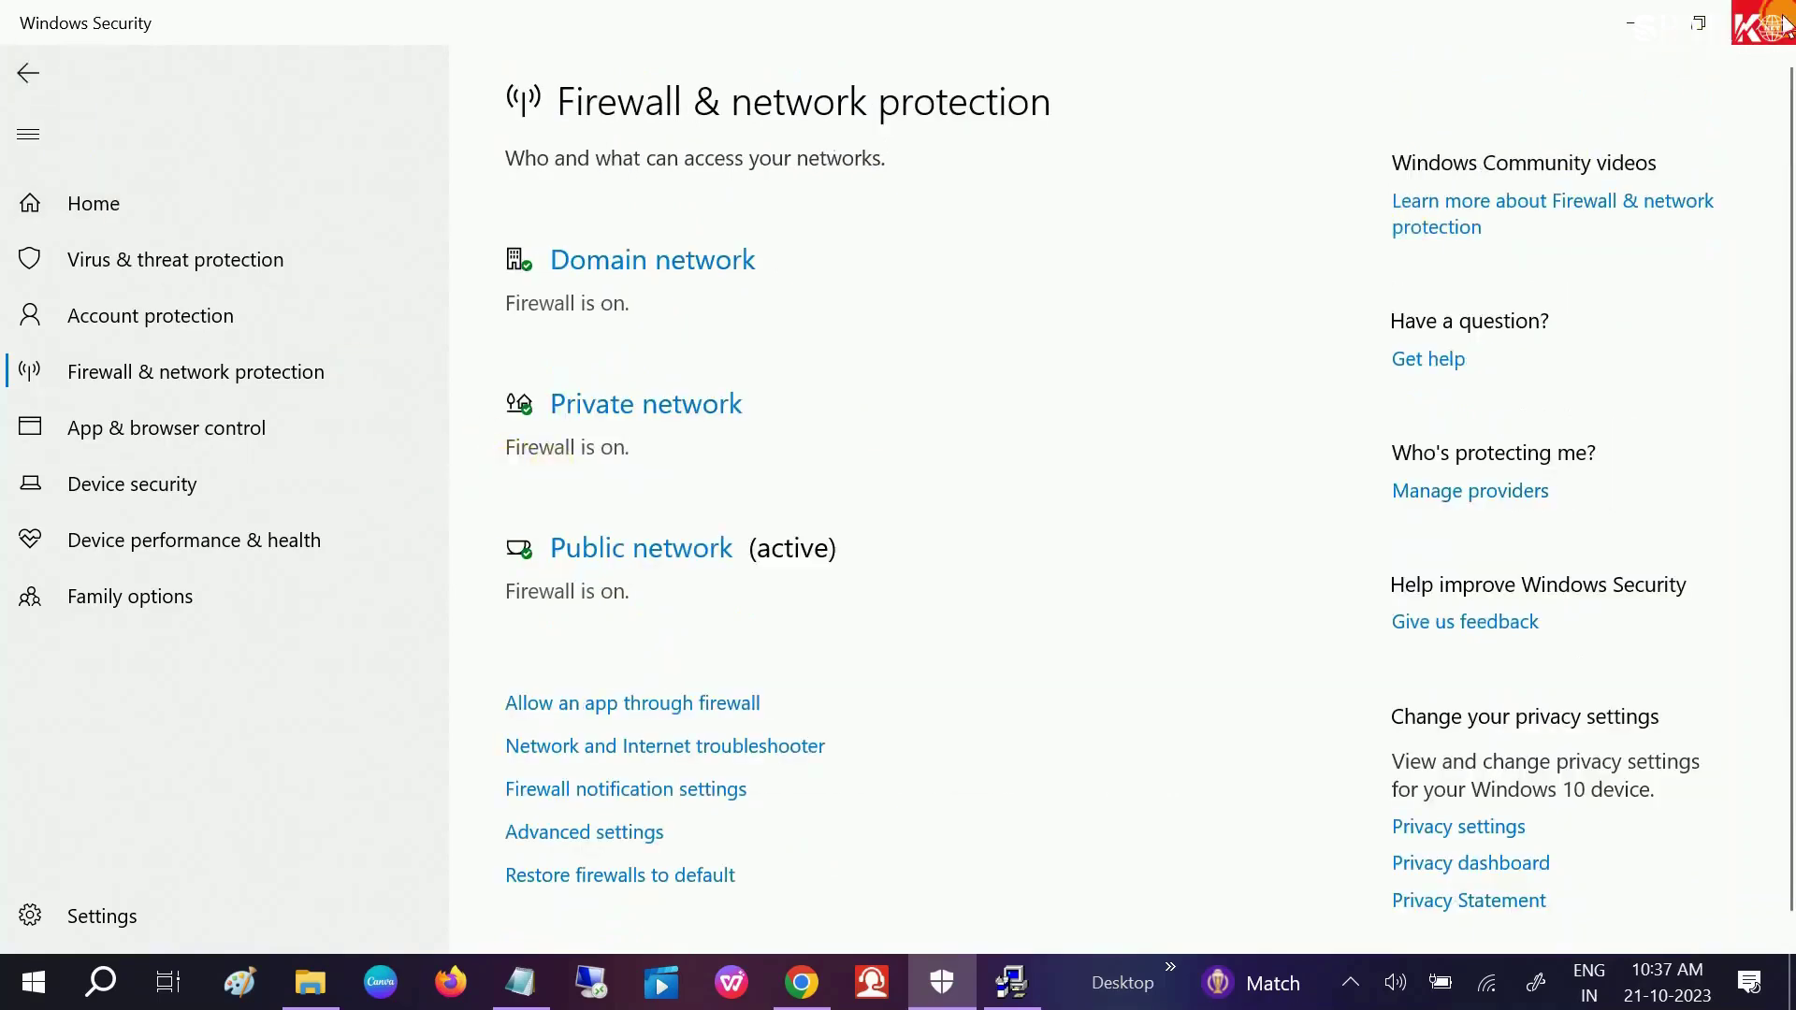
pyautogui.click(1763, 23)
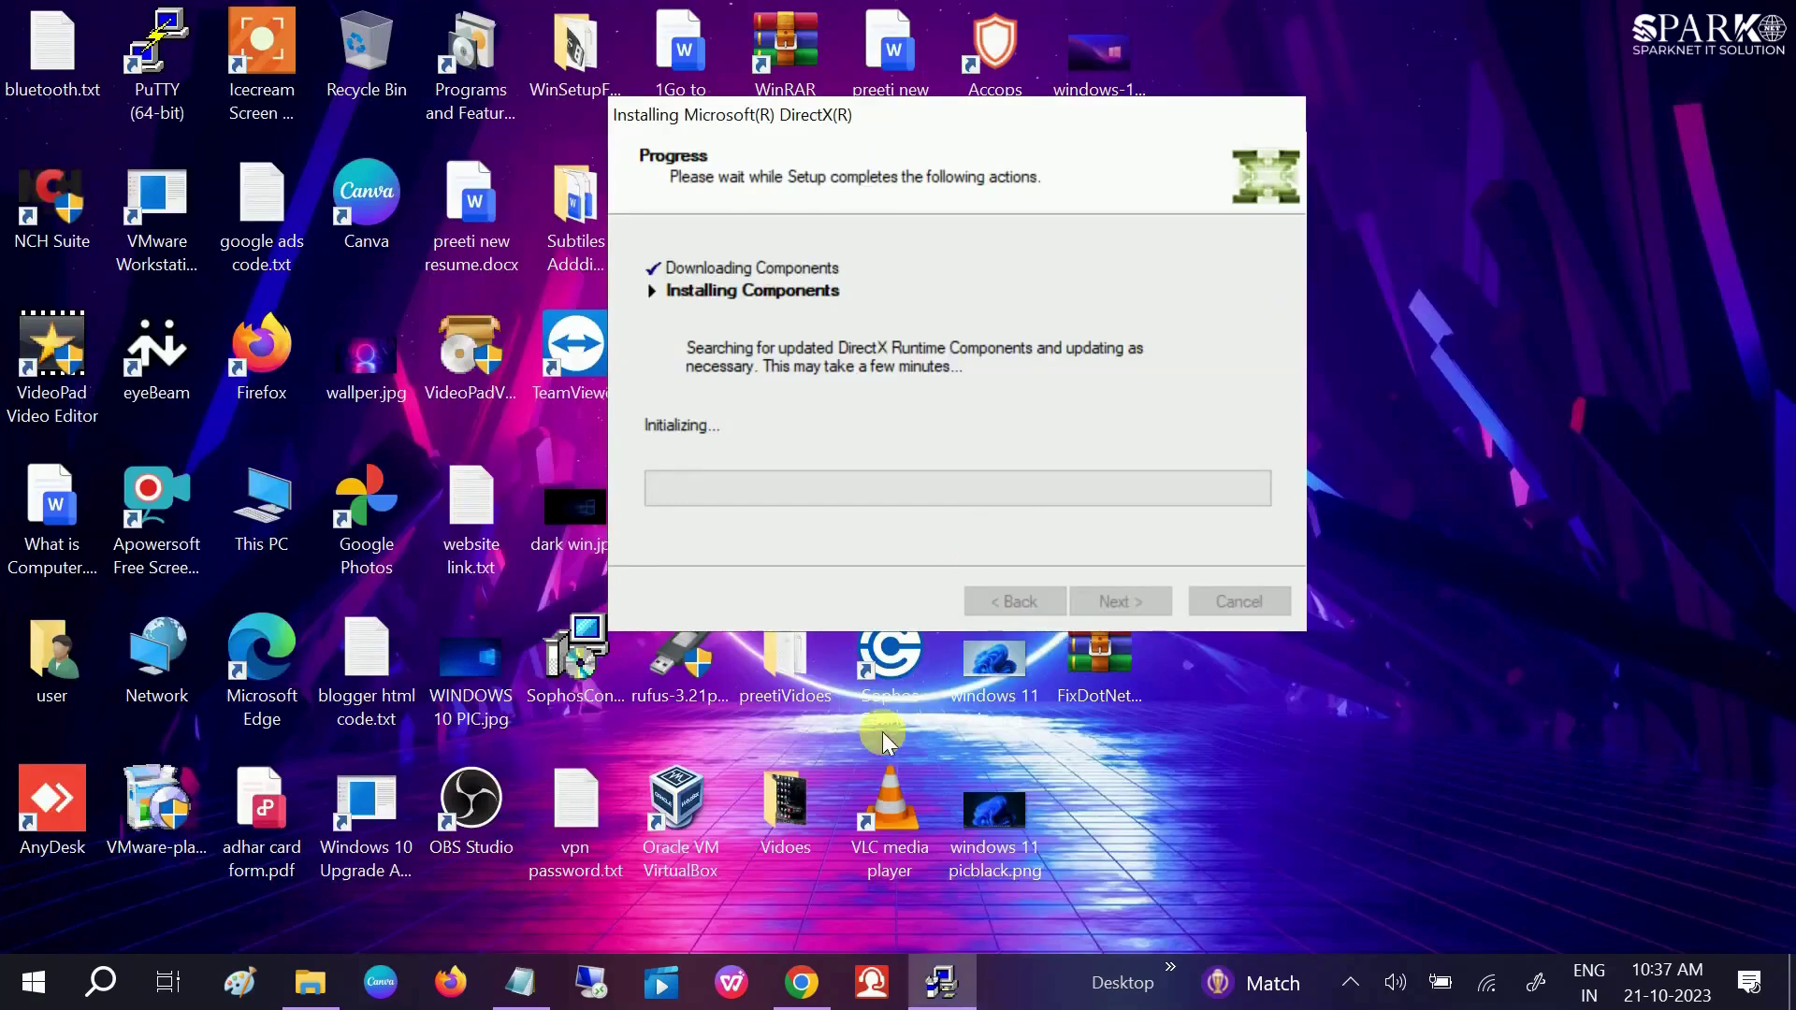